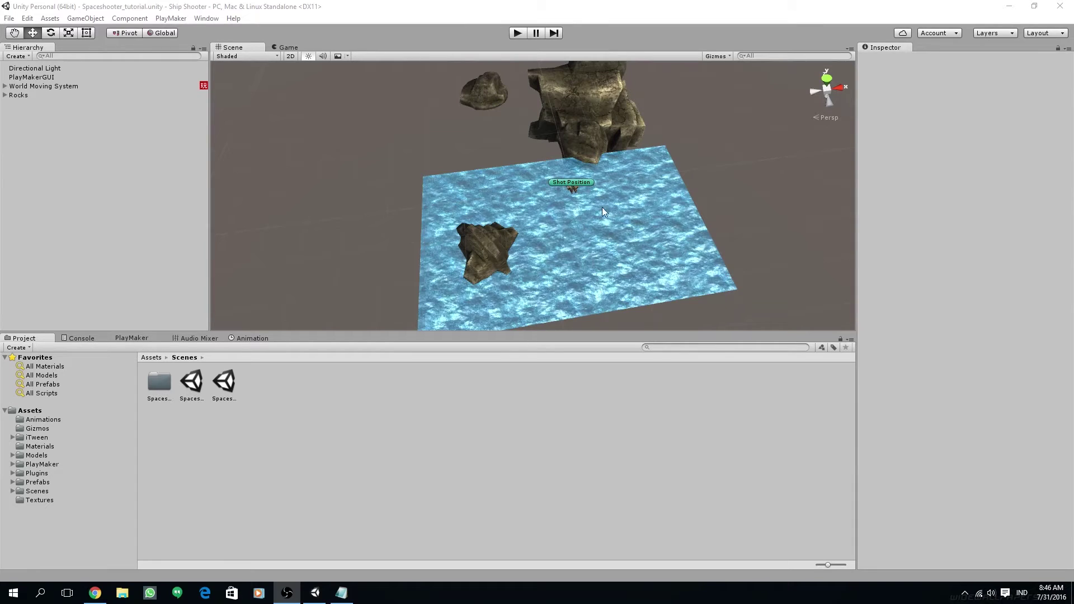
# Find the Space fighter package by Sakari Games among the Asset Store downloads and open its page
pyautogui.click(207, 18)
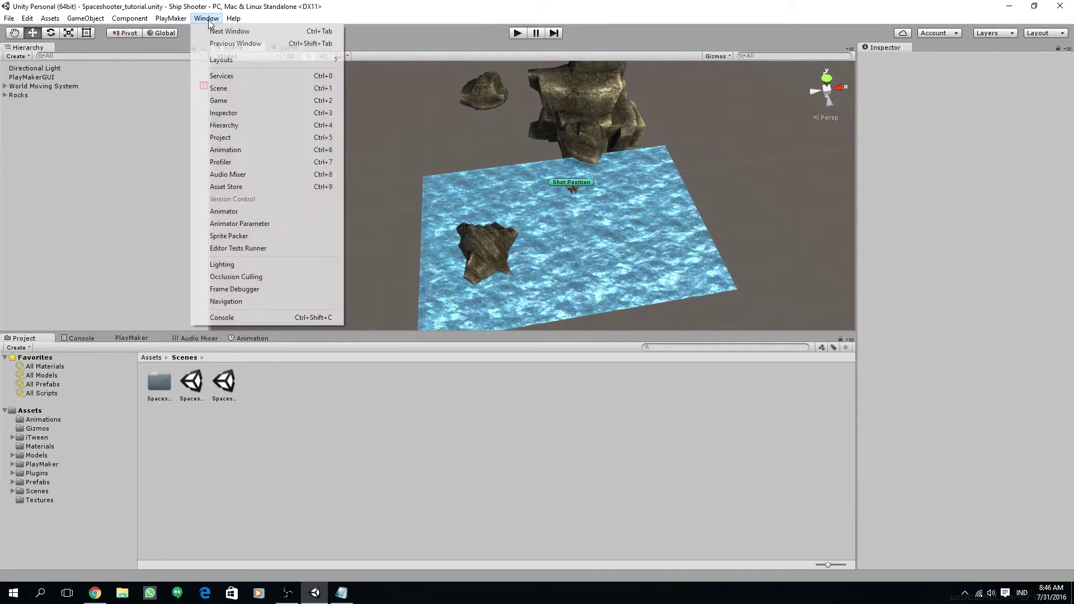
pyautogui.click(233, 186)
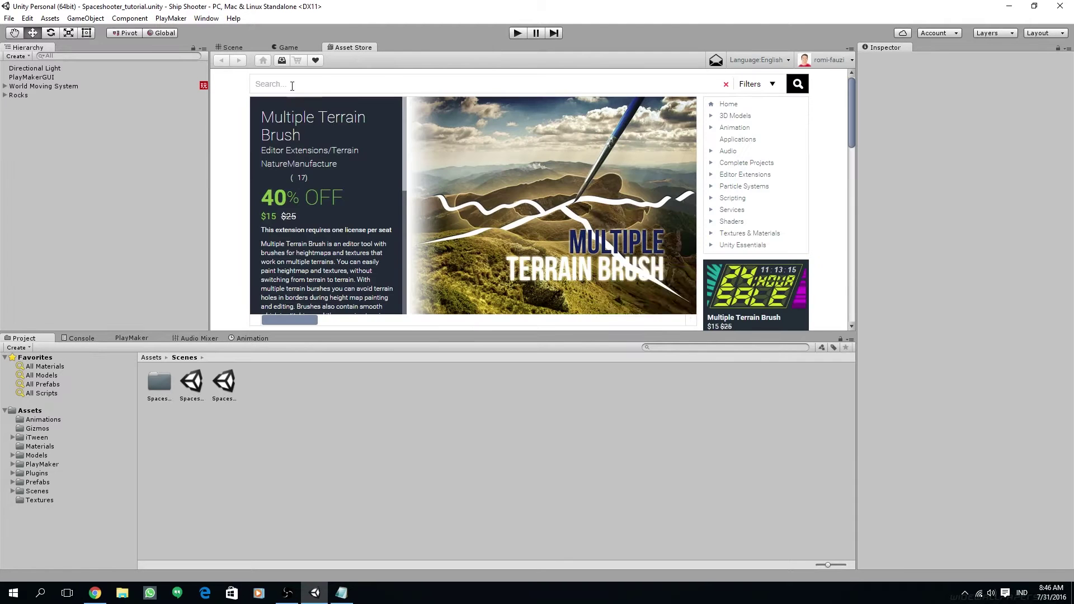
pyautogui.click(281, 62)
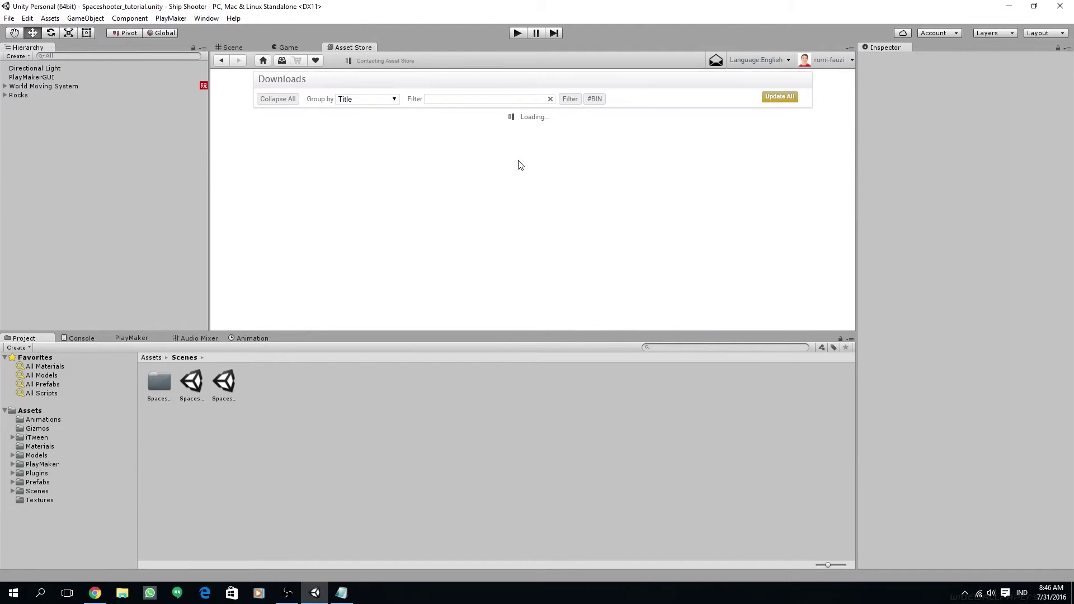
pyautogui.scroll(-15, 484, 223)
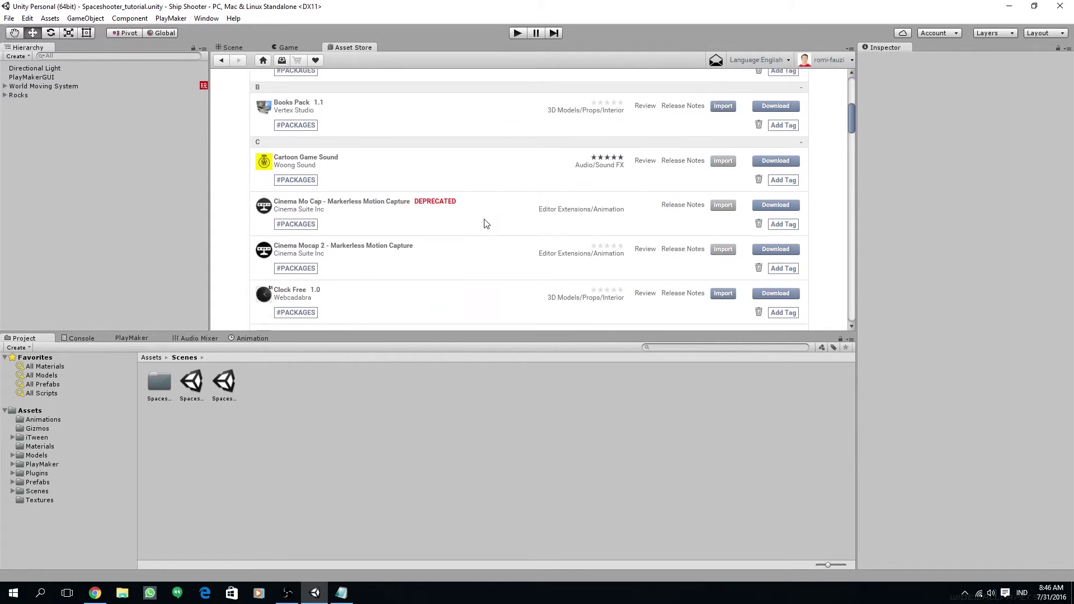
pyautogui.scroll(-10, 288, 211)
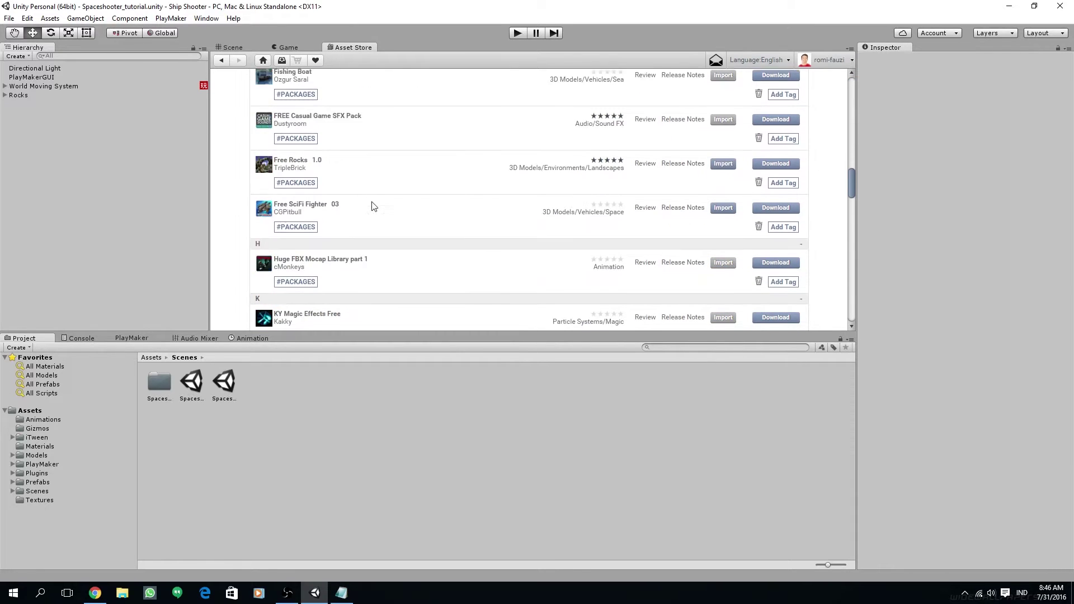
pyautogui.scroll(-5, 362, 207)
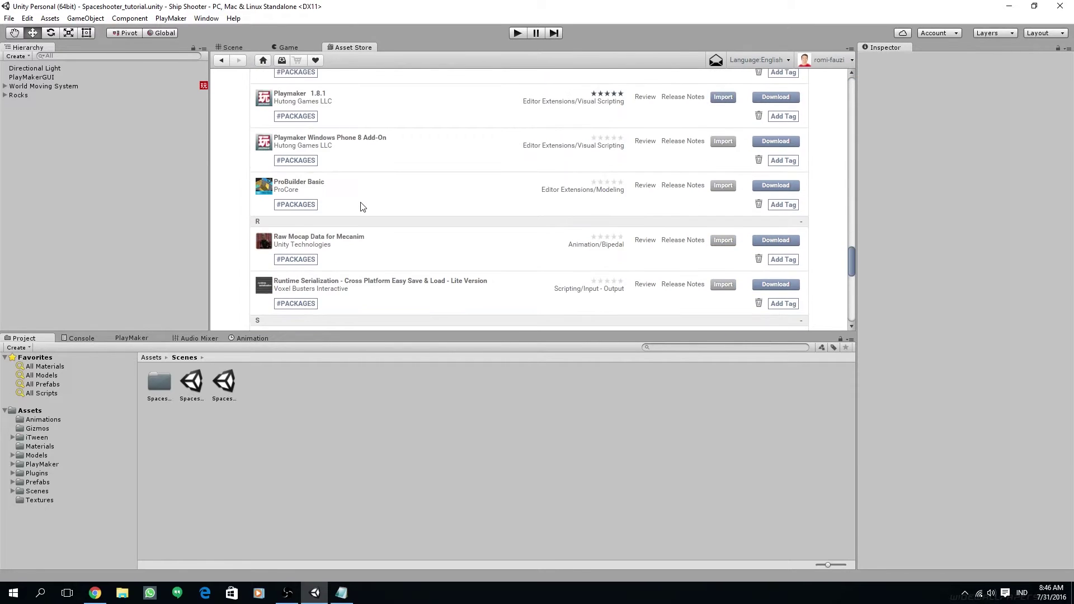
pyautogui.scroll(-5, 362, 207)
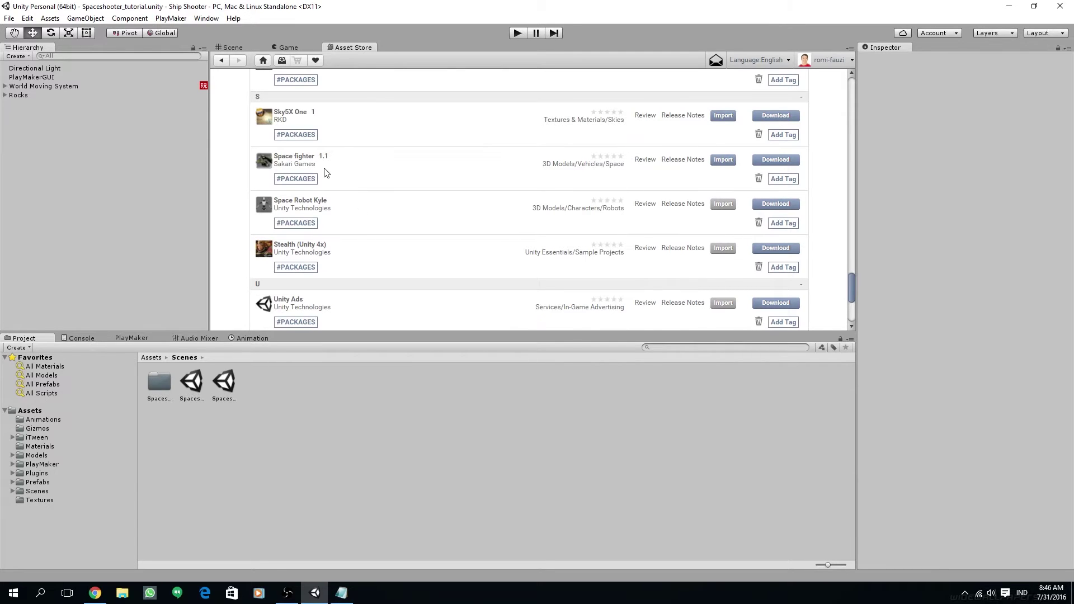
pyautogui.click(297, 156)
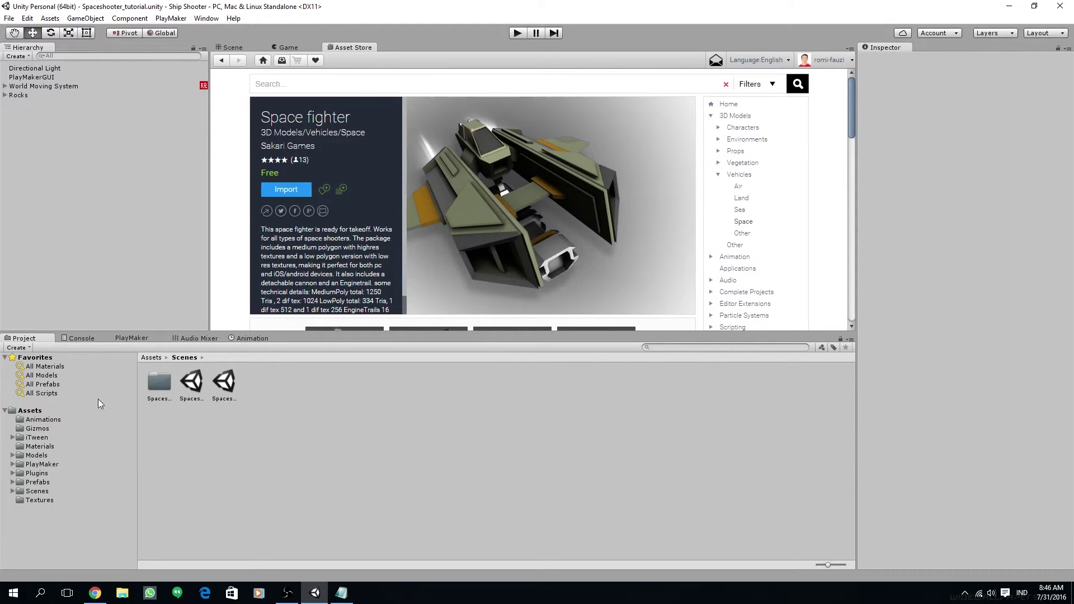
# Return to the Game view and show the contents of the project's Models folder
pyautogui.click(291, 47)
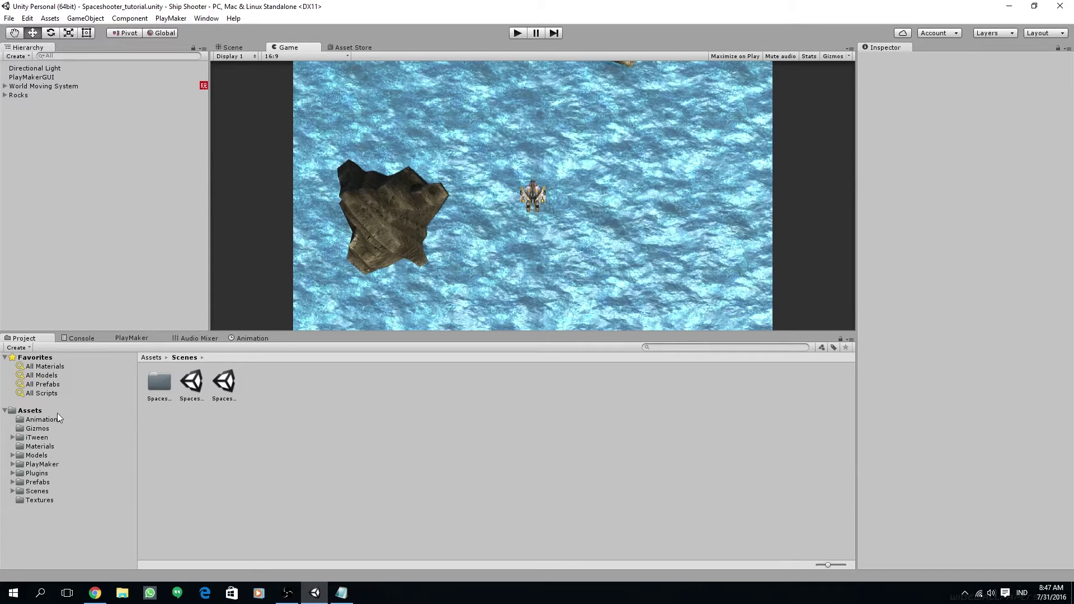
pyautogui.click(32, 455)
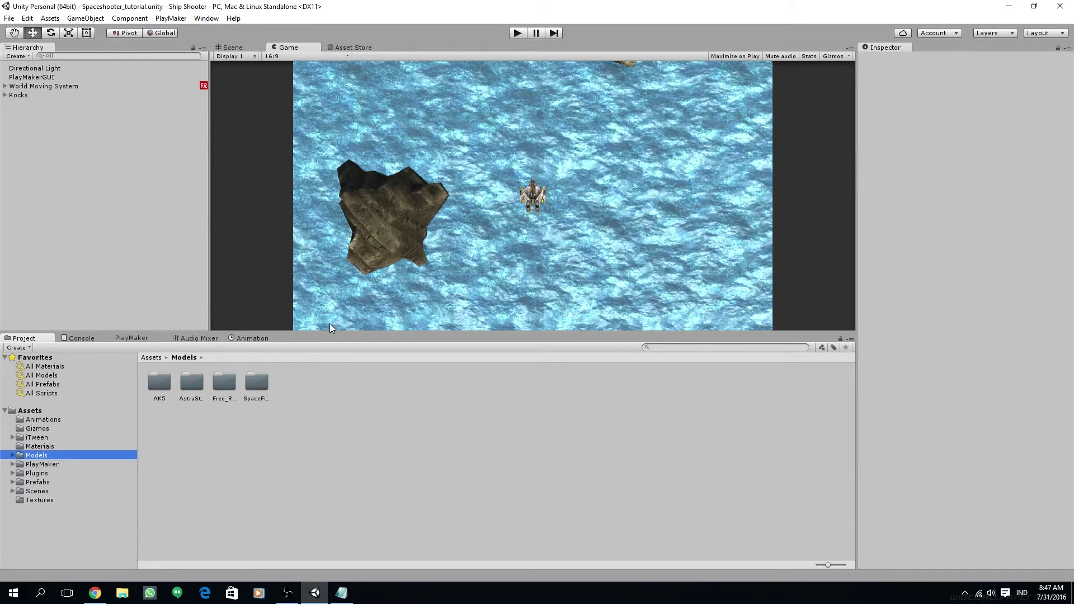
# Create an empty game object at the root of the scene and name it Enemy Group A
pyautogui.click(232, 48)
pyautogui.scroll(2, 525, 156)
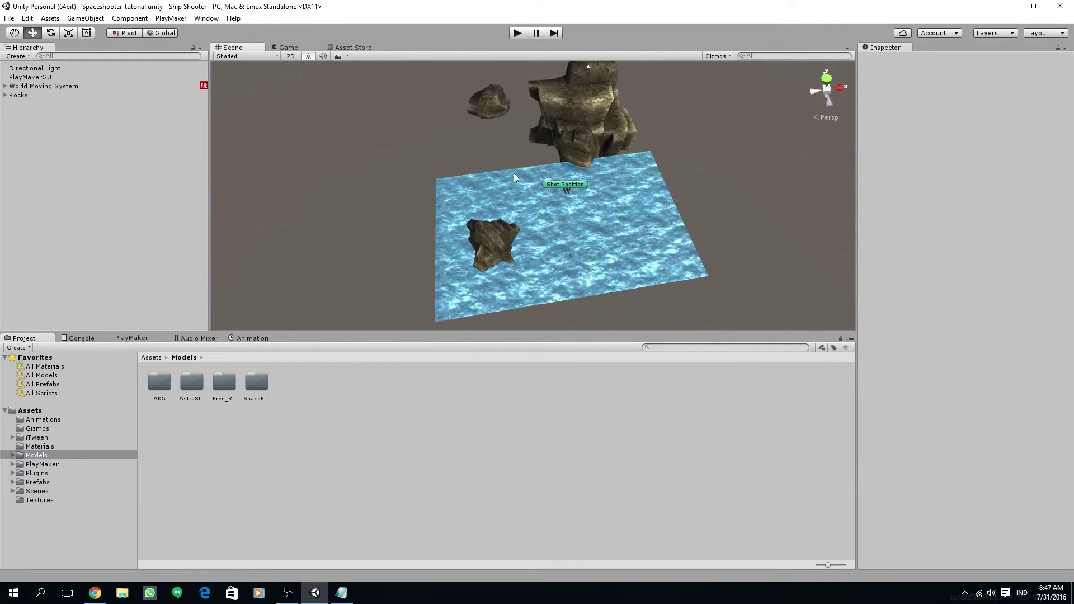
pyautogui.keyDown('alt'); pyautogui.moveTo(582, 170); pyautogui.dragTo(565, 241); pyautogui.keyUp('alt')
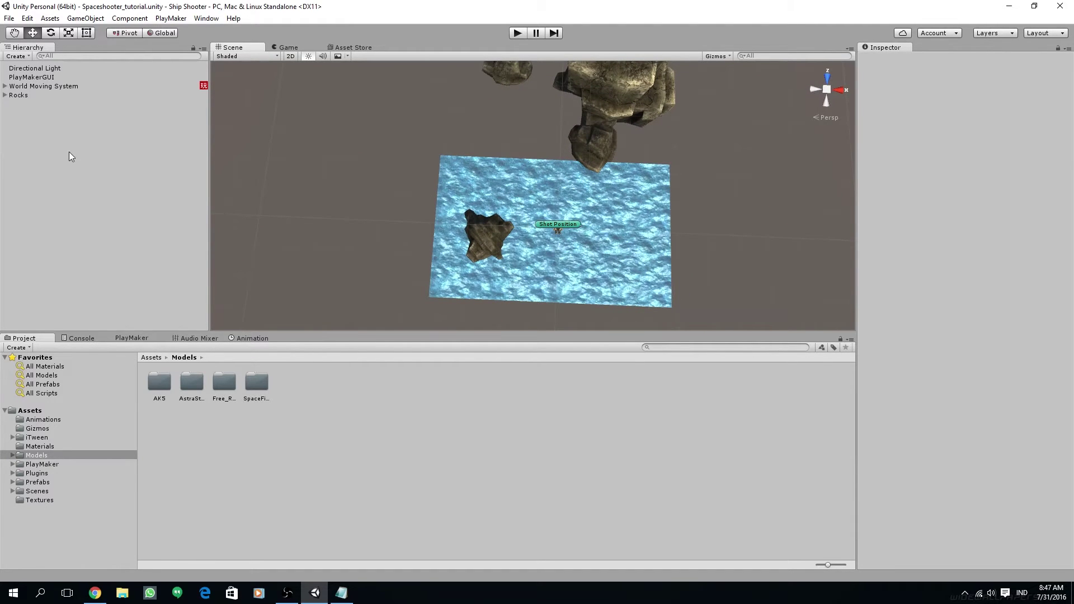
pyautogui.keyDown('alt'); pyautogui.moveTo(491, 144); pyautogui.dragTo(587, 237); pyautogui.keyUp('alt')
pyautogui.rightClick(40, 136)
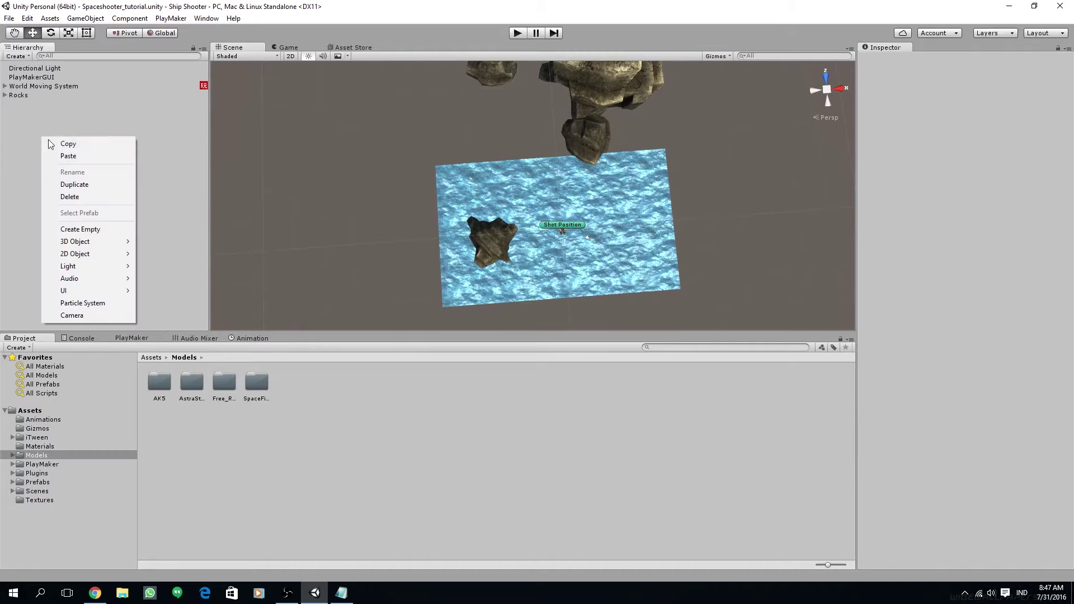
pyautogui.click(107, 227)
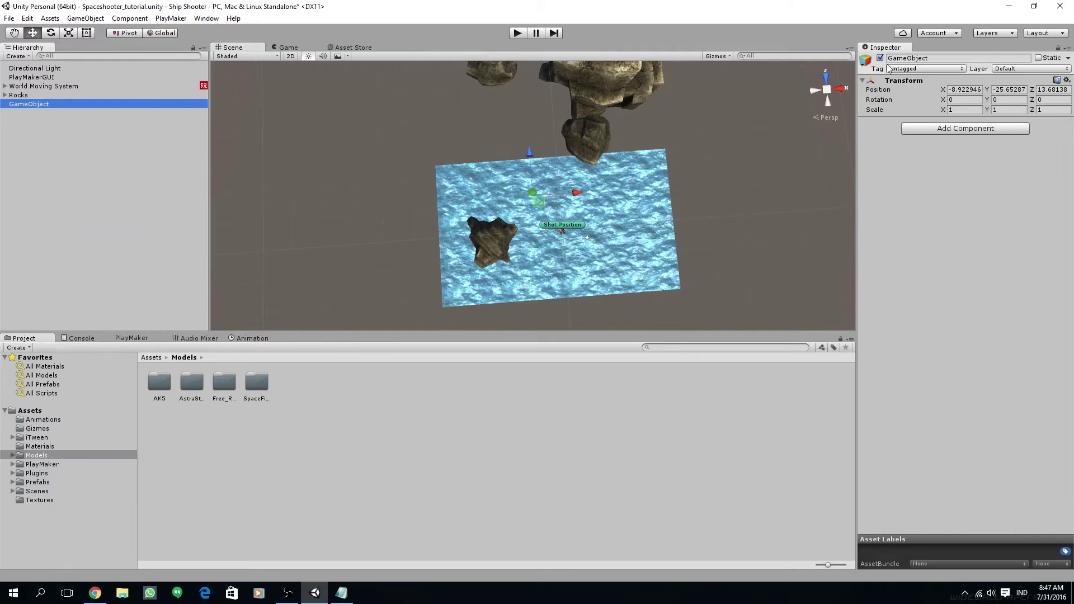
pyautogui.click(949, 60)
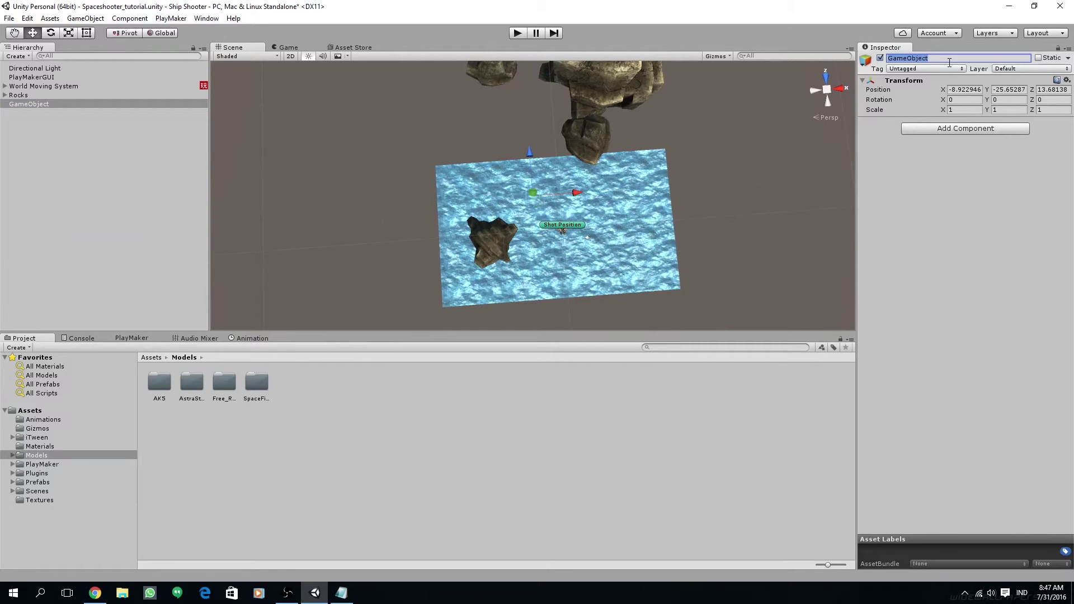
pyautogui.write('Enemy Group A')
pyautogui.press('Return')
# Set Enemy Group A's Y position to 0 and move it forward to about 35.3 on Z
pyautogui.keyDown('alt'); pyautogui.moveTo(695, 187); pyautogui.dragTo(515, 186); pyautogui.keyUp('alt')
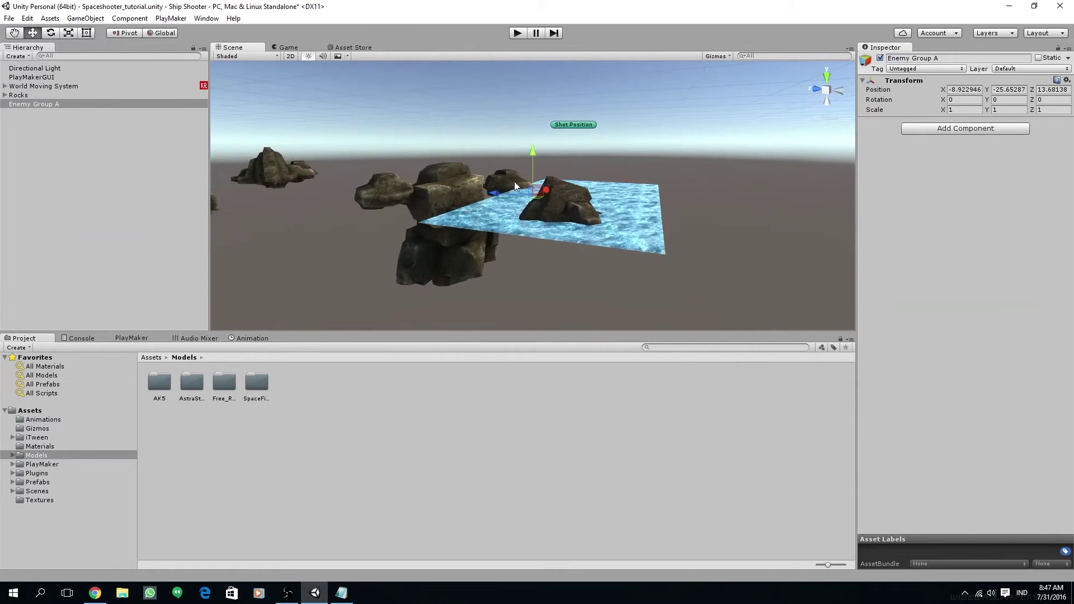
pyautogui.click(1013, 90)
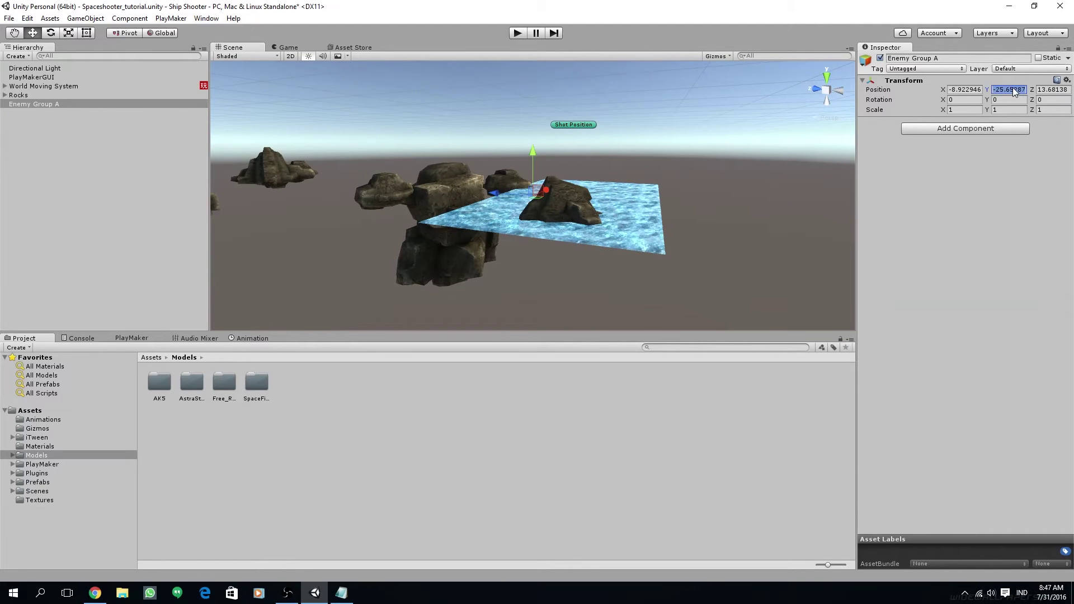
pyautogui.write('0')
pyautogui.keyDown('alt'); pyautogui.moveTo(604, 120); pyautogui.dragTo(539, 98); pyautogui.keyUp('alt')
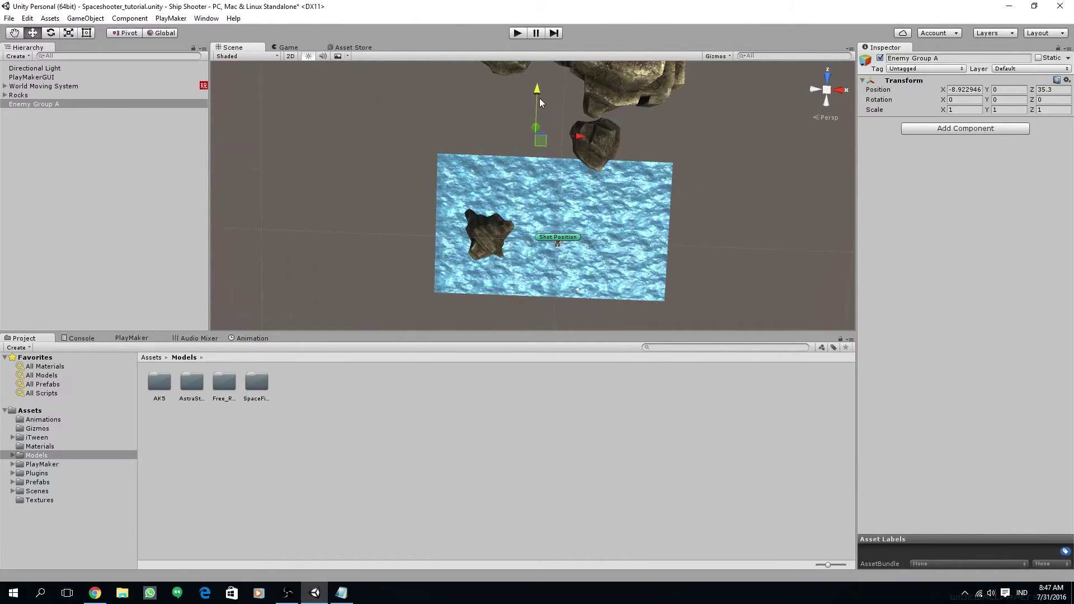
# Assign the orange label icon to Enemy Group A so it can be identified in the scene
pyautogui.click(866, 60)
pyautogui.click(888, 95)
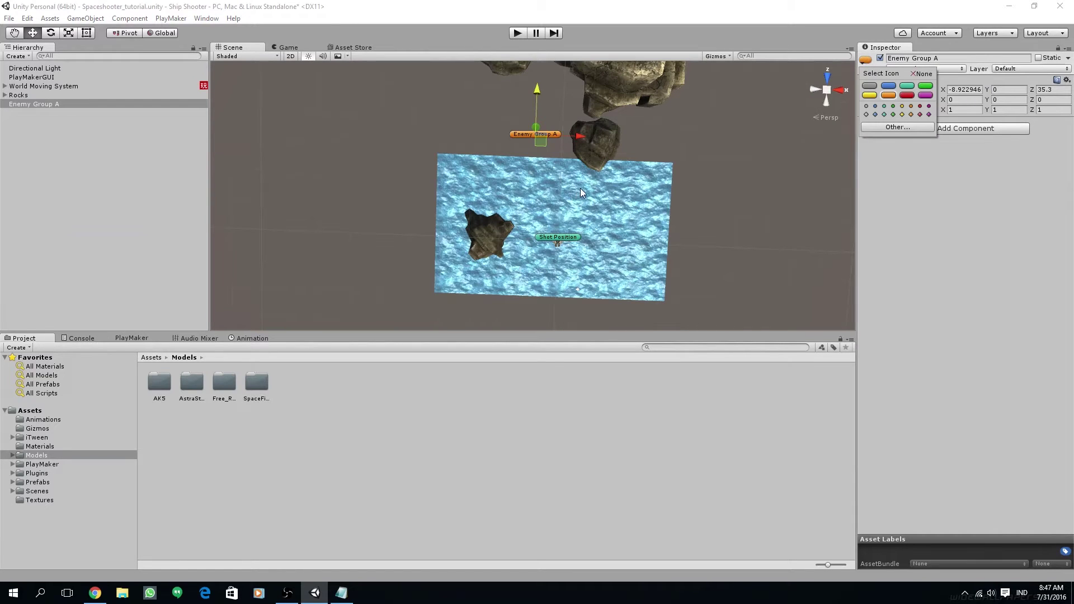
pyautogui.keyDown('alt'); pyautogui.moveTo(448, 132); pyautogui.dragTo(538, 114); pyautogui.keyUp('alt')
pyautogui.keyDown('alt'); pyautogui.moveTo(515, 176); pyautogui.dragTo(481, 157); pyautogui.keyUp('alt')
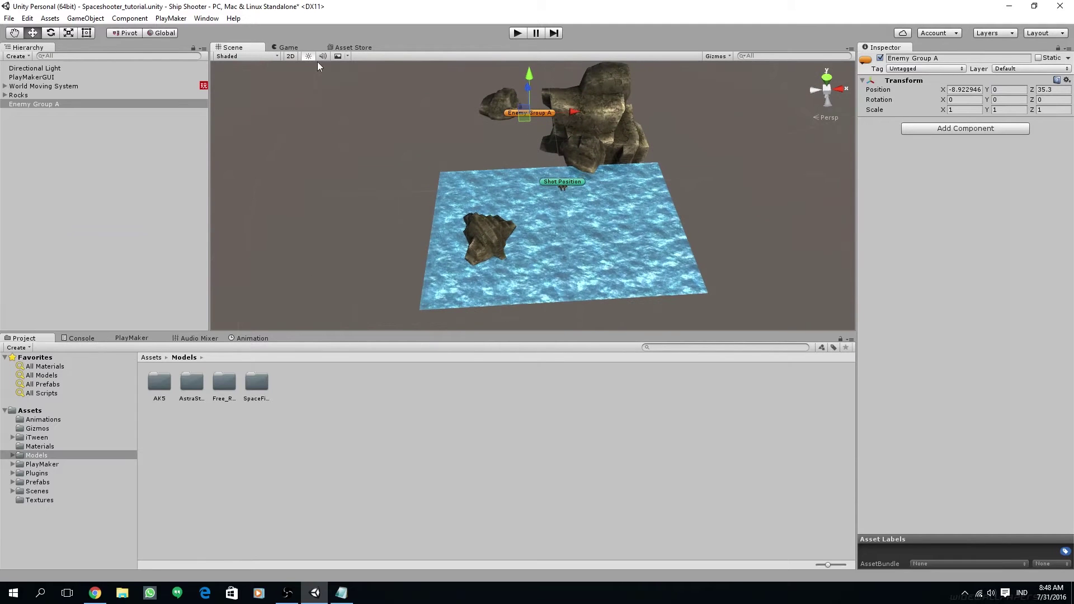
# Turn on gizmo display in the Game view and go back to the Scene view
pyautogui.click(288, 48)
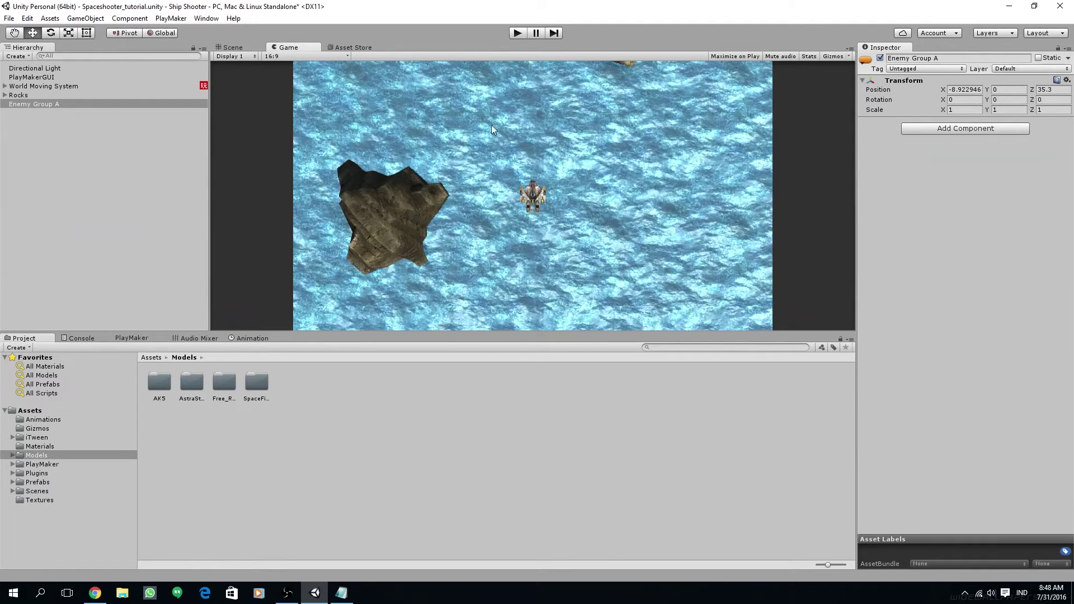
pyautogui.click(833, 56)
pyautogui.click(260, 47)
# Move Enemy Group A to about X -0.5 and Z 32.8, and check its placement in the Game view
pyautogui.keyDown('alt'); pyautogui.moveTo(515, 134); pyautogui.dragTo(532, 93); pyautogui.keyUp('alt')
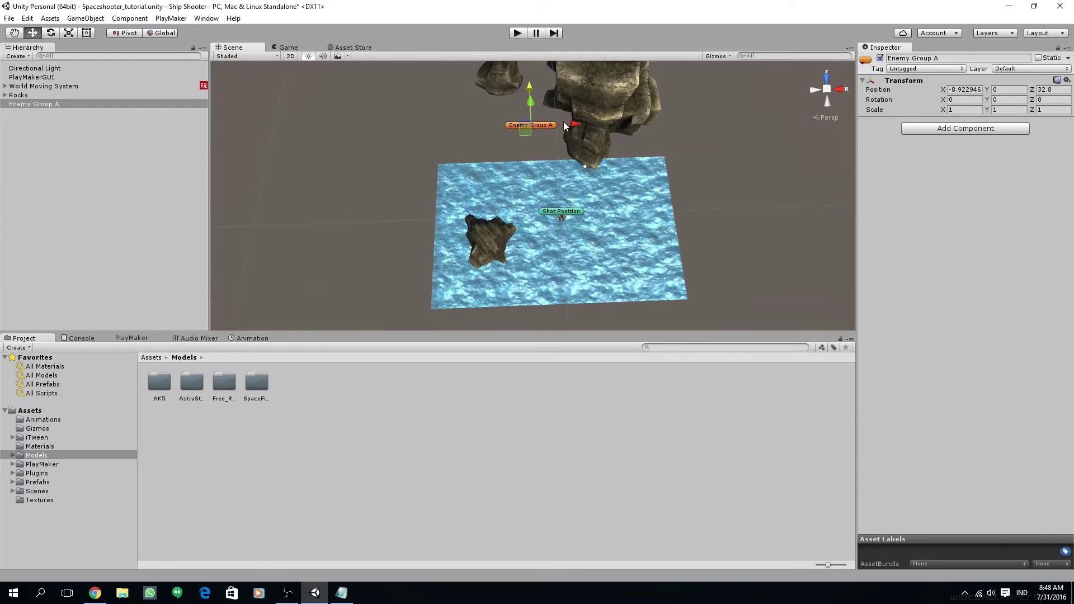
pyautogui.moveTo(575, 123); pyautogui.dragTo(596, 123)
pyautogui.click(288, 48)
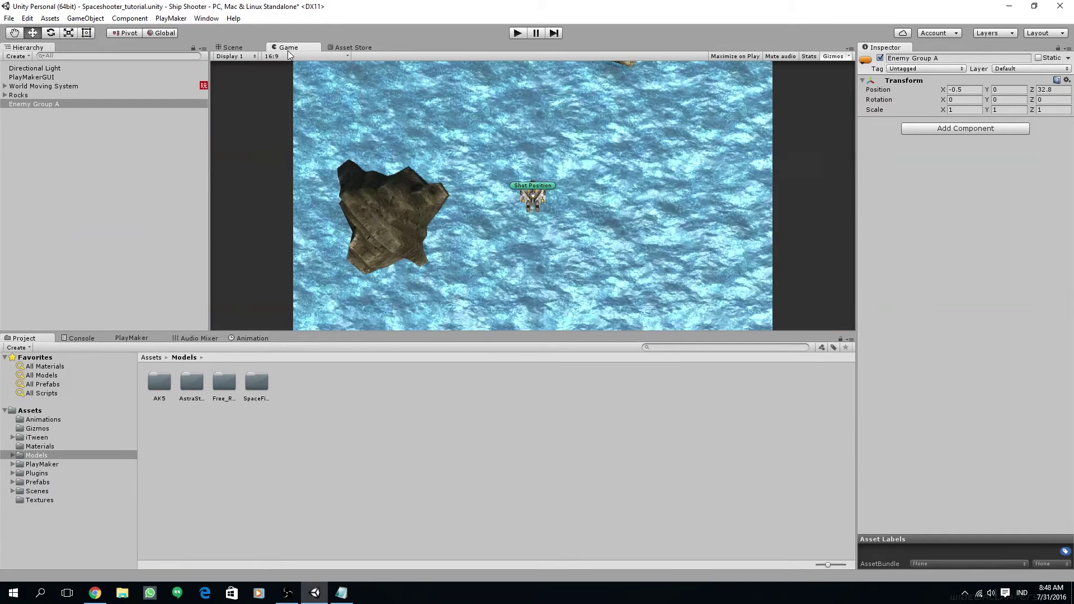
pyautogui.click(256, 48)
pyautogui.keyDown('alt'); pyautogui.moveTo(492, 168); pyautogui.dragTo(459, 221); pyautogui.keyUp('alt')
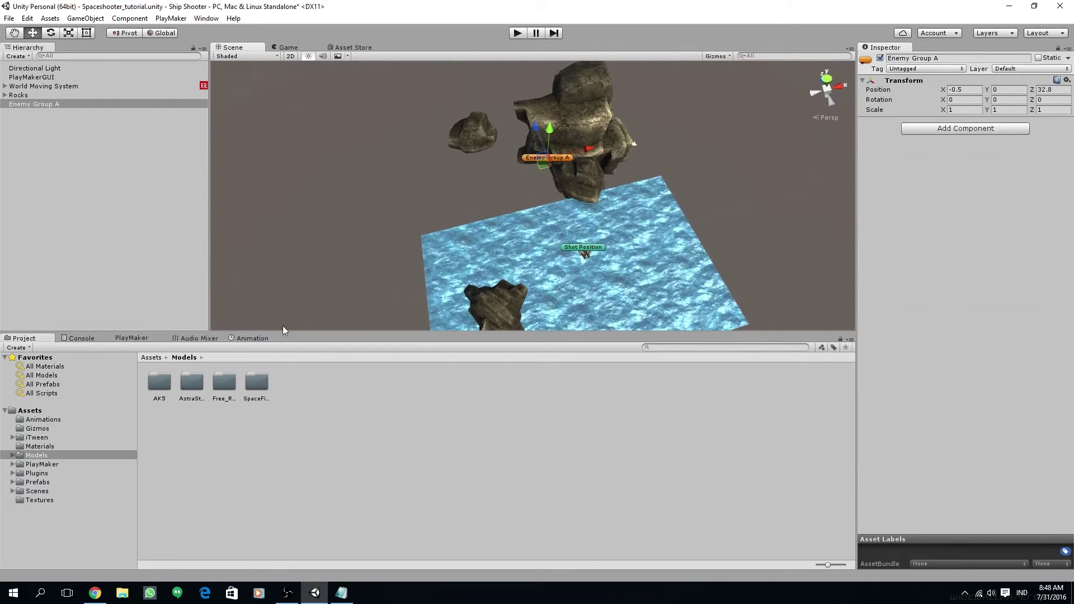
# Open the FighterPrefabs folder inside the SpaceFighter models folder
pyautogui.click(216, 387)
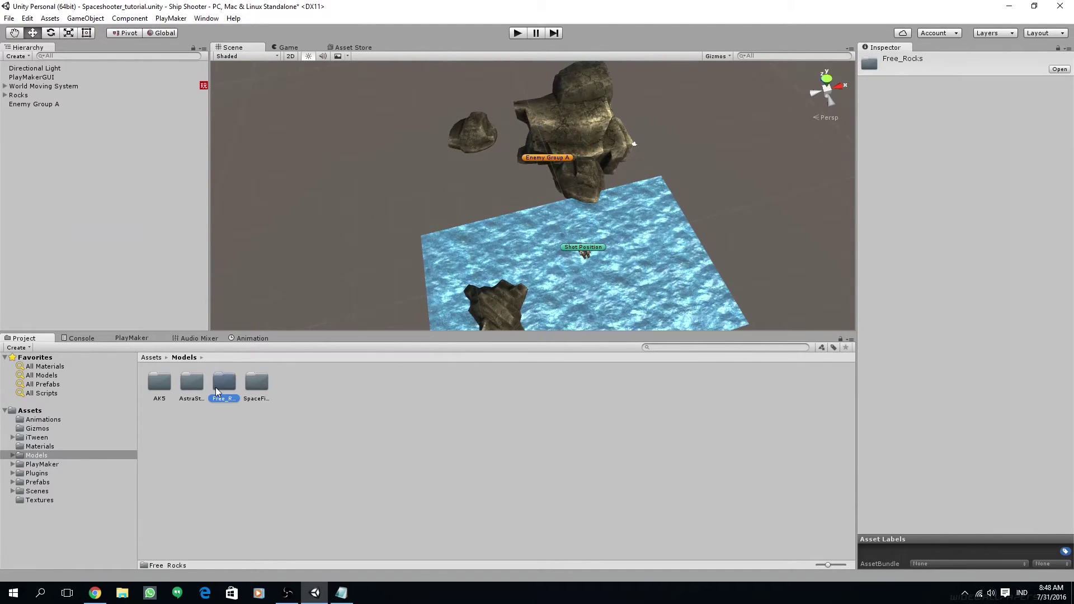
pyautogui.doubleClick(257, 383)
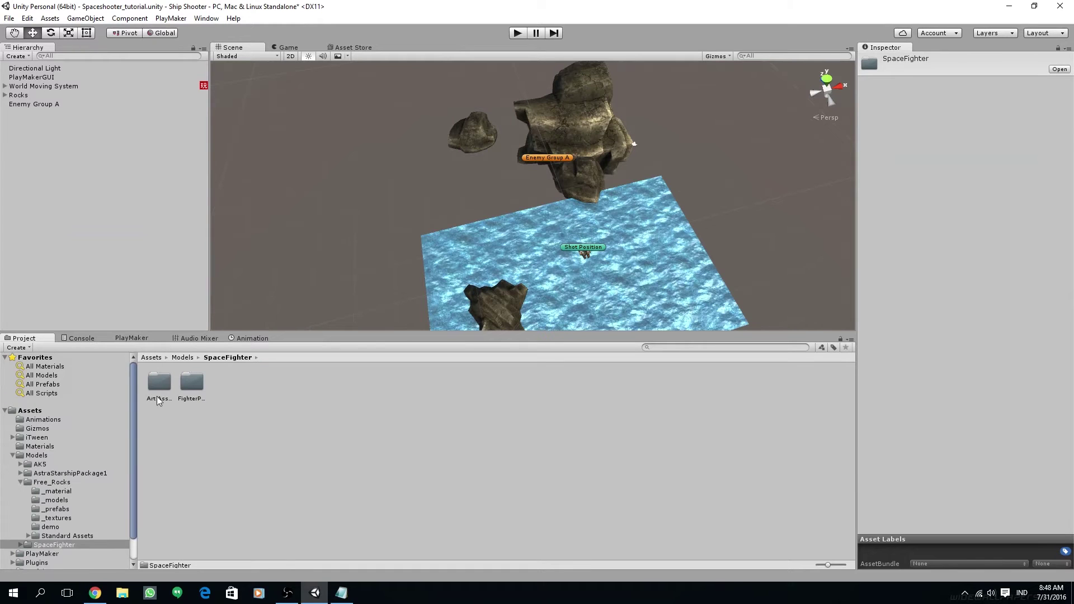
pyautogui.click(192, 386)
pyautogui.doubleClick(192, 386)
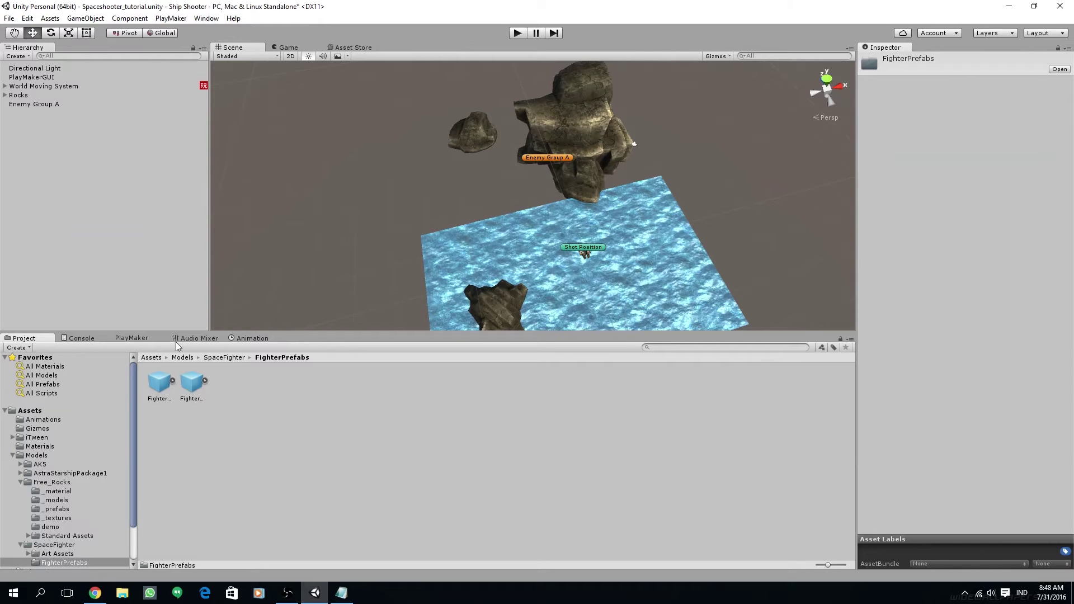
# Expand the parts of FighterLowPrefab and add the prefab to the scene at root level
pyautogui.click(165, 385)
pyautogui.click(173, 381)
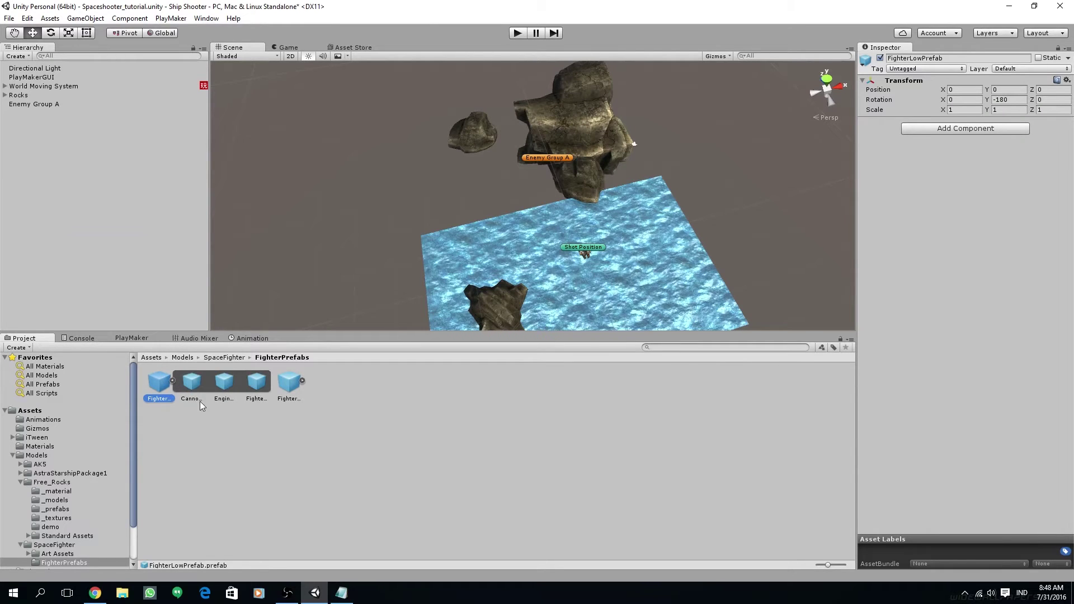
pyautogui.click(191, 385)
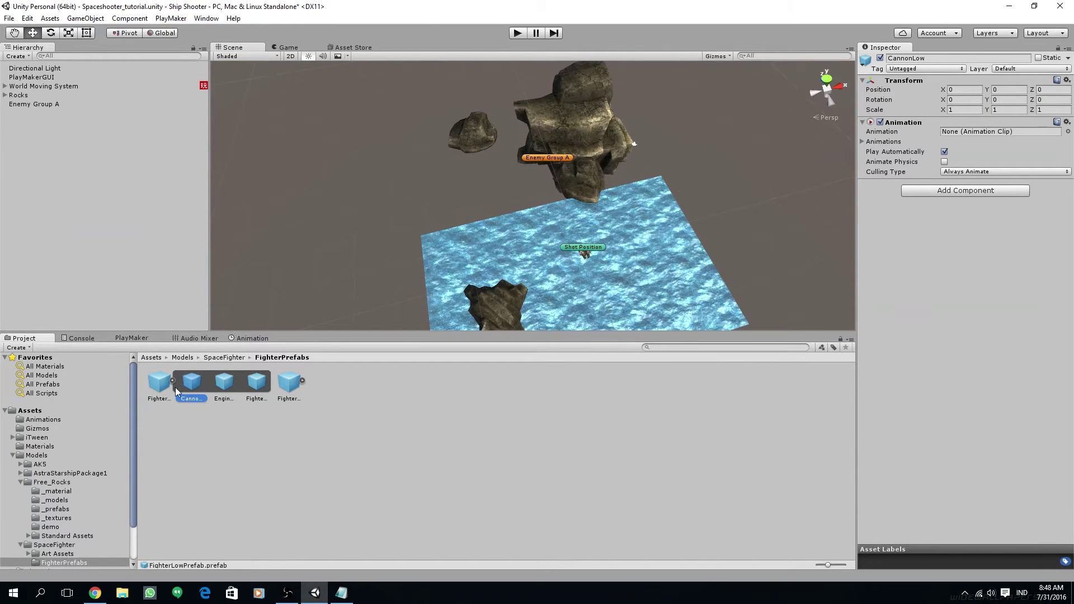
pyautogui.moveTo(186, 393); pyautogui.dragTo(35, 183)
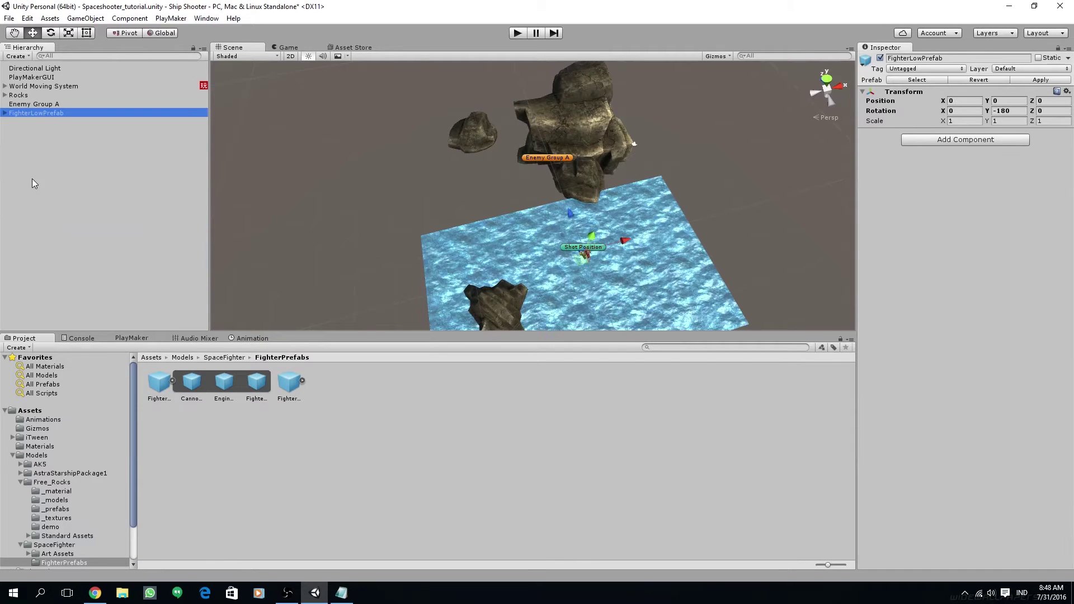
# Expand FighterLowPrefab and its CannonLow part in the hierarchy, and select the nested CannonLow object that holds the mesh
pyautogui.keyDown('alt'); pyautogui.moveTo(541, 258); pyautogui.dragTo(685, 202); pyautogui.keyUp('alt')
pyautogui.scroll(5, 686, 205)
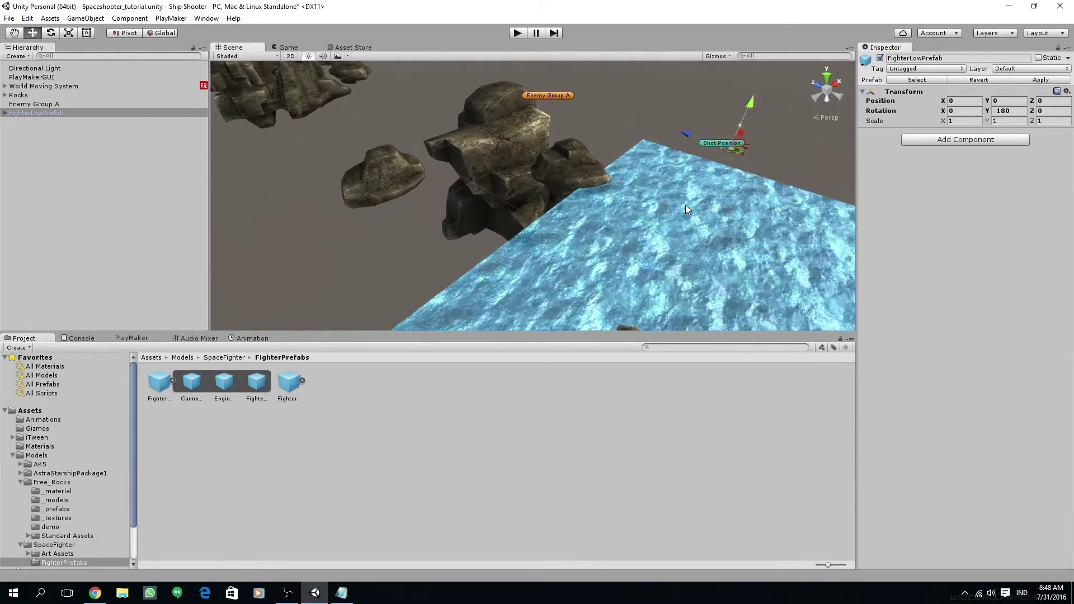
pyautogui.click(9, 113)
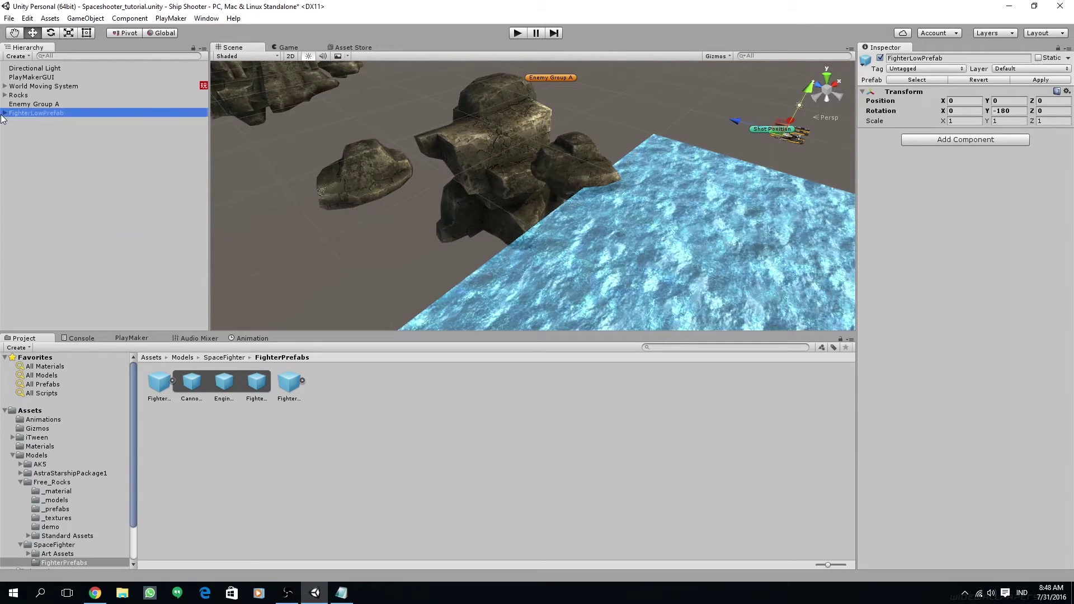
pyautogui.click(5, 113)
pyautogui.click(47, 123)
pyautogui.click(13, 122)
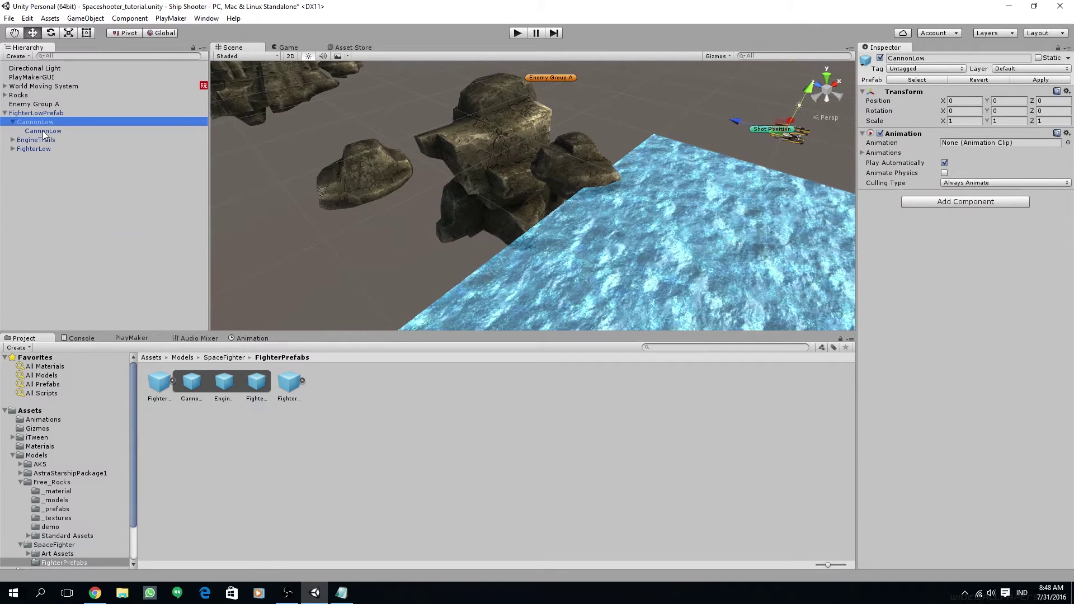
pyautogui.click(45, 132)
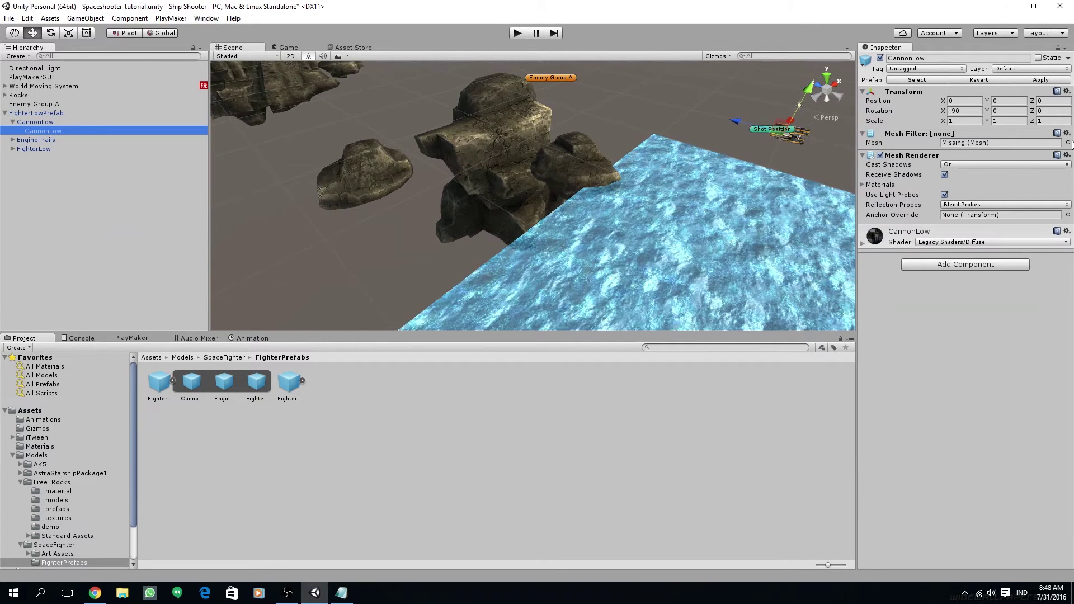
# Look up the cannon models in the SpaceFighter Art Assets folder
pyautogui.click(63, 554)
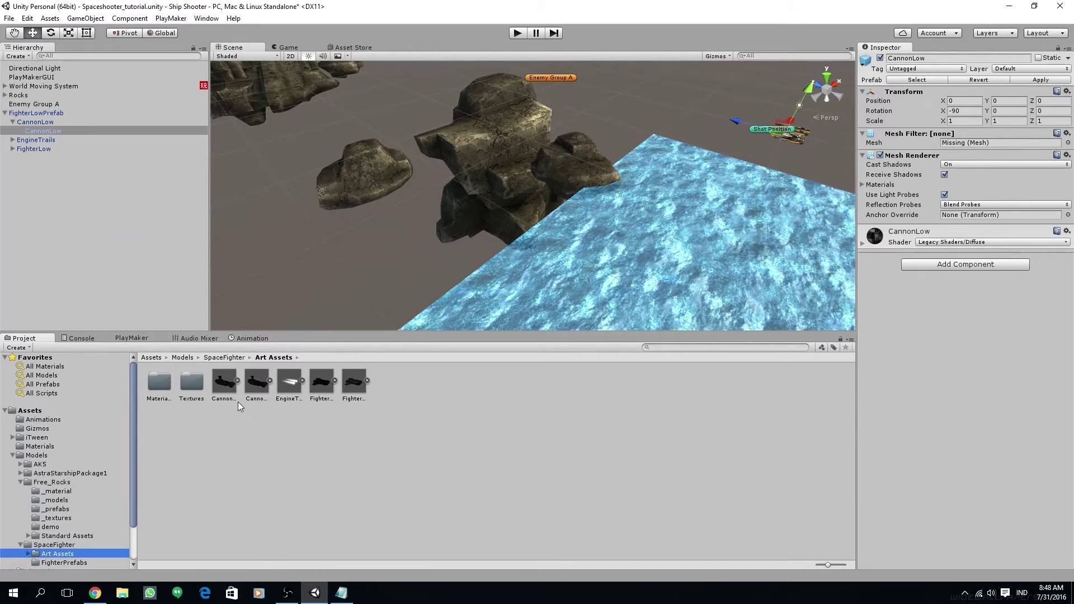
pyautogui.click(257, 386)
pyautogui.click(231, 390)
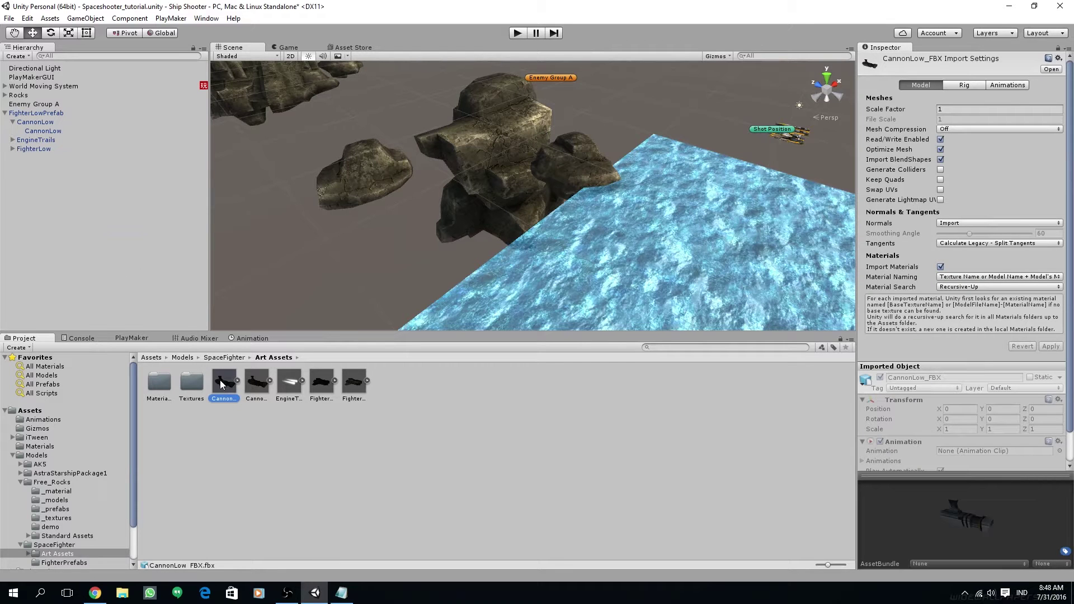
# Assign the CannonLow mesh to the Mesh Filter of the nested CannonLow object
pyautogui.click(38, 132)
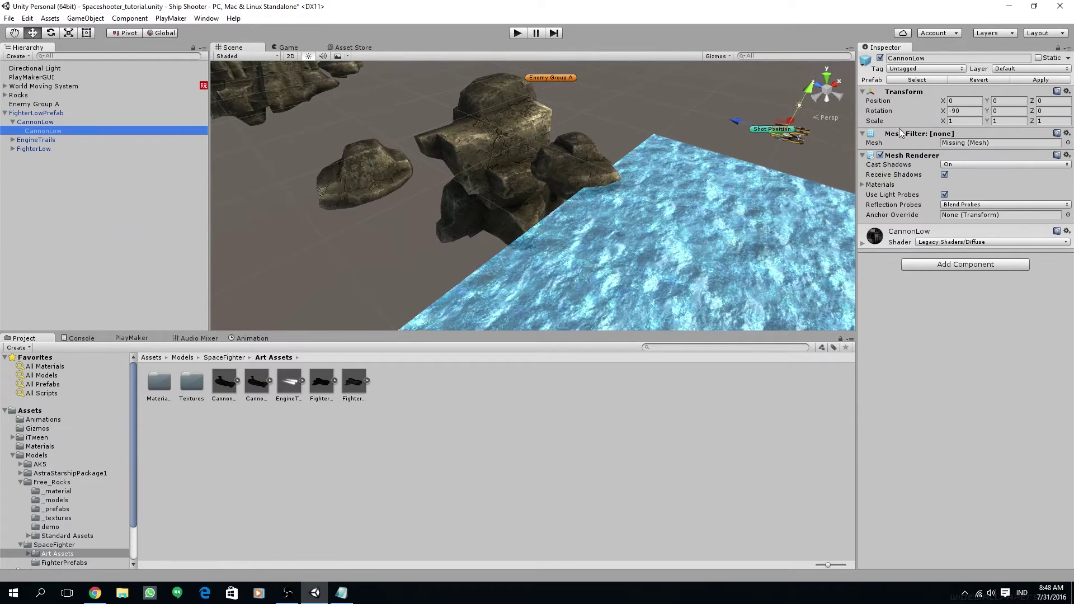
pyautogui.click(1068, 143)
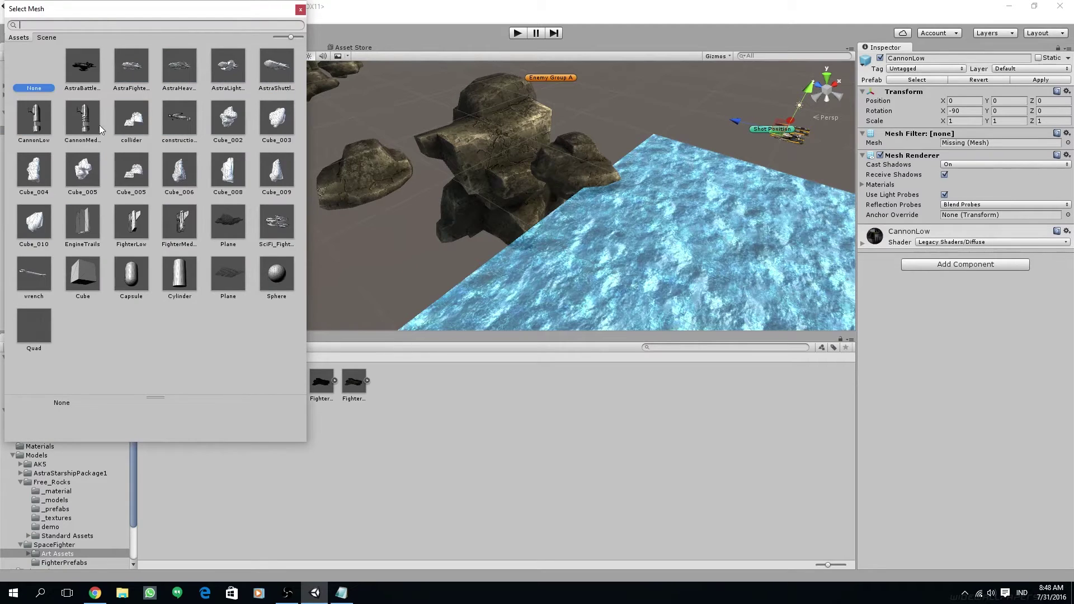
pyautogui.doubleClick(52, 119)
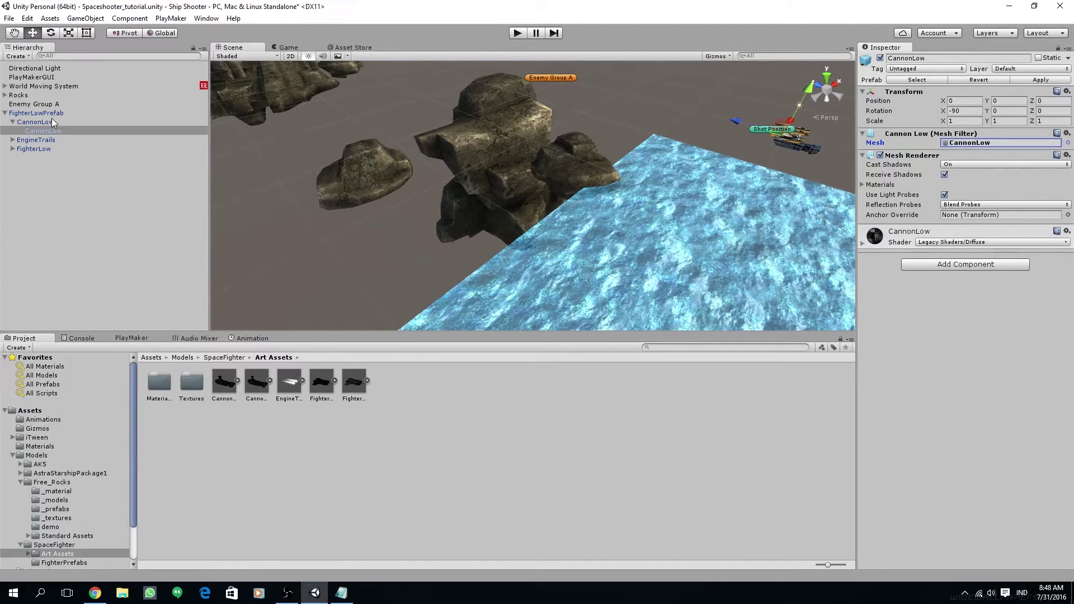
# Expand the EngineTrails part and assign the EngineTrails mesh to its nested object's Mesh Filter
pyautogui.click(12, 140)
pyautogui.click(43, 149)
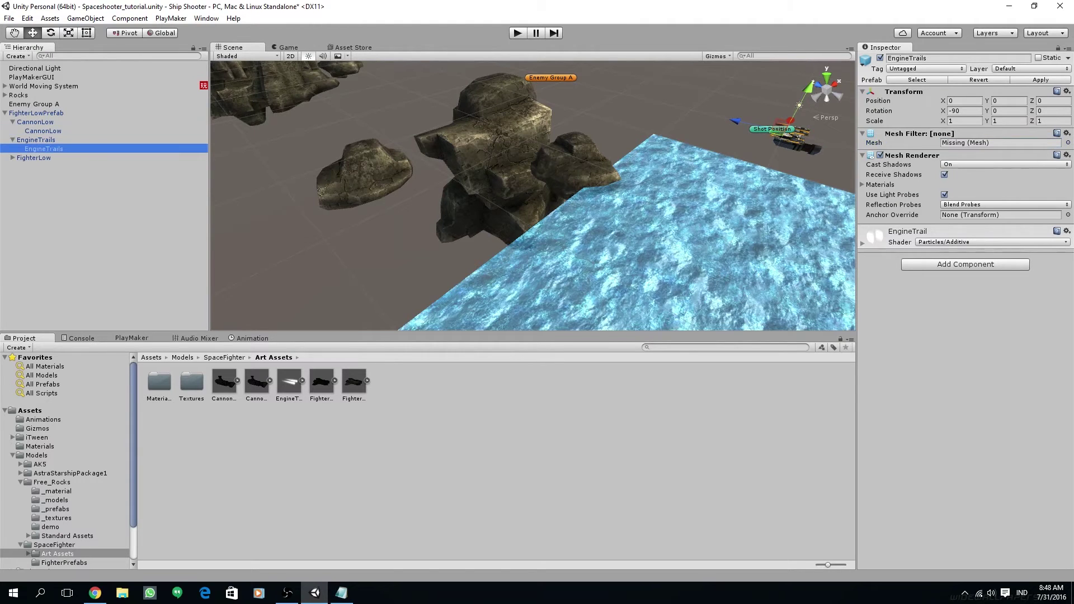
pyautogui.click(1068, 143)
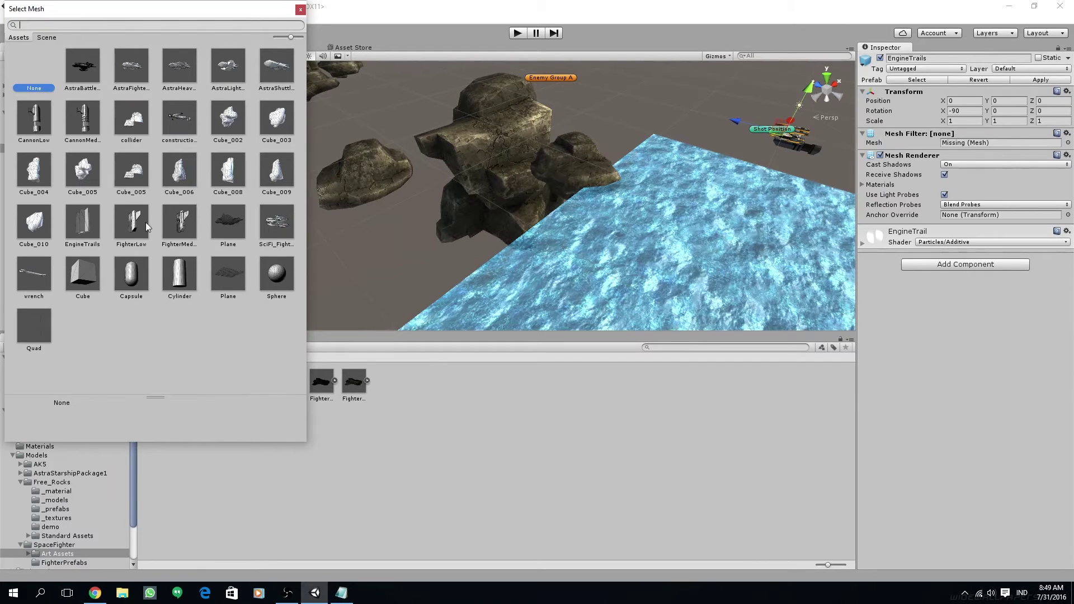
pyautogui.doubleClick(84, 223)
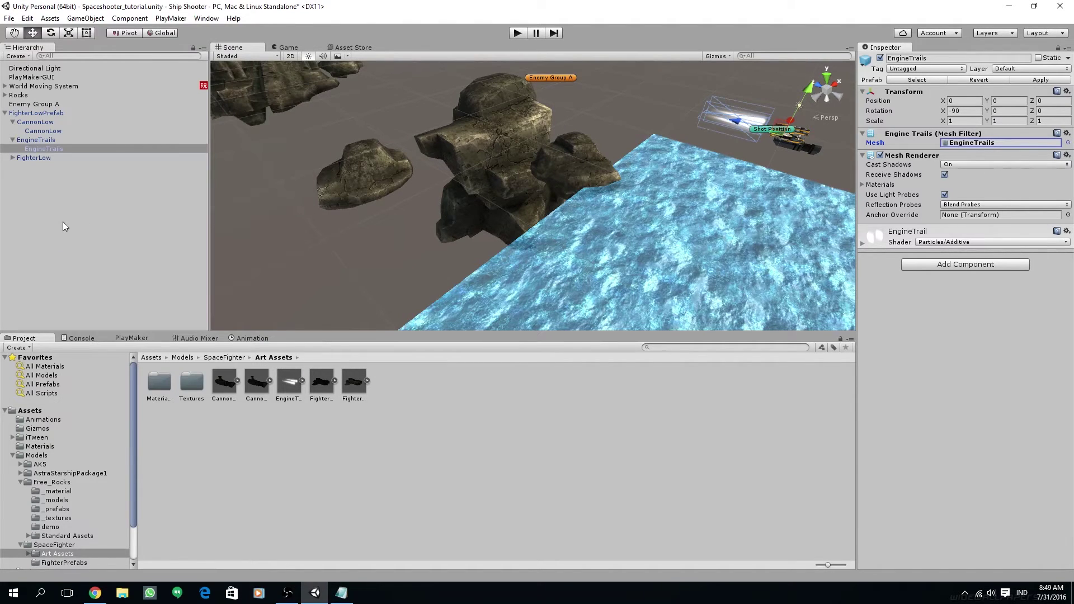
# Expand the FighterLow part, assign the FighterLow mesh to its nested object's Mesh Filter, and frame it in the scene
pyautogui.click(13, 157)
pyautogui.click(27, 167)
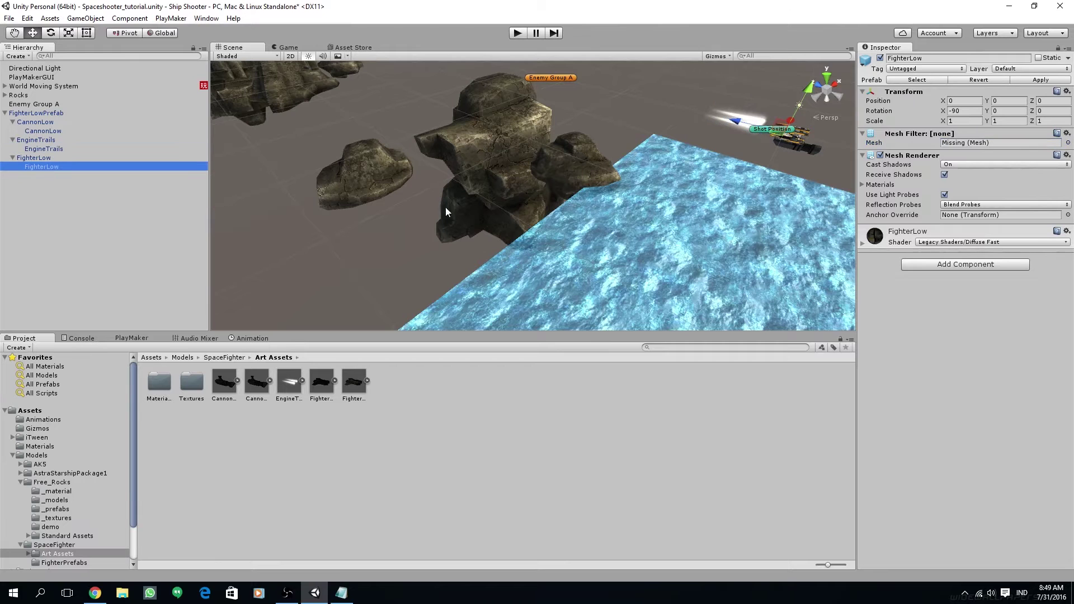
pyautogui.click(1068, 143)
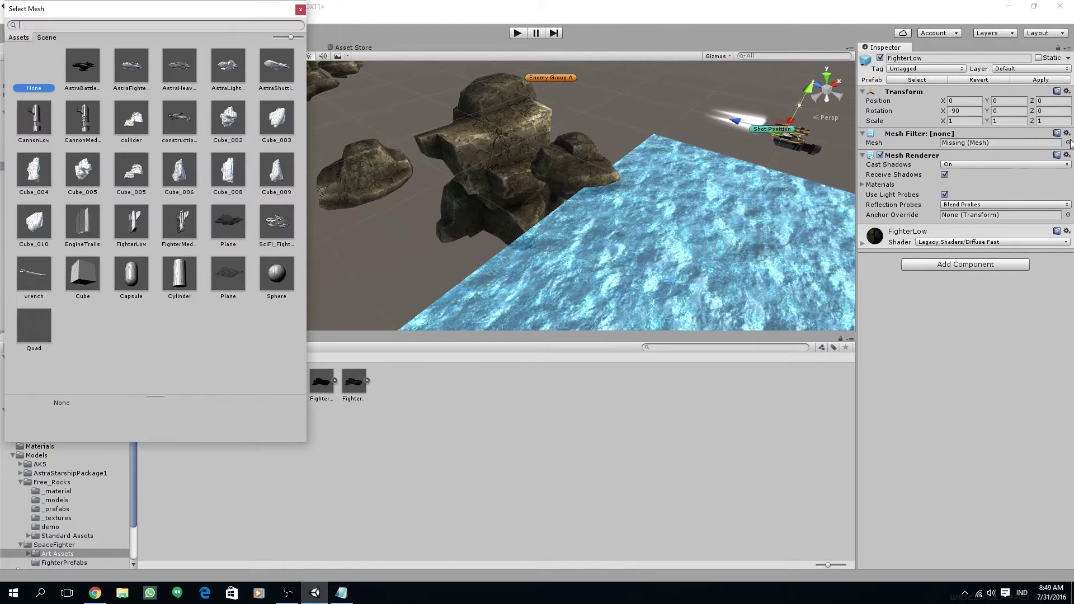
pyautogui.doubleClick(132, 222)
pyautogui.press('f')
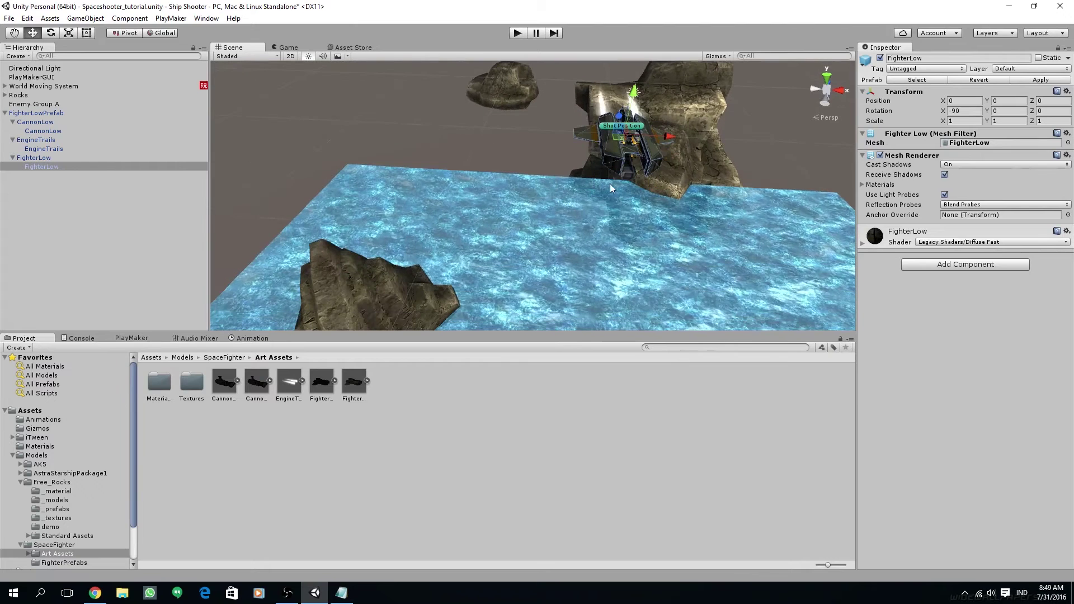
# Collapse FighterLowPrefab in the hierarchy and move it beside the player ship to about X -6.23
pyautogui.click(12, 113)
pyautogui.click(5, 113)
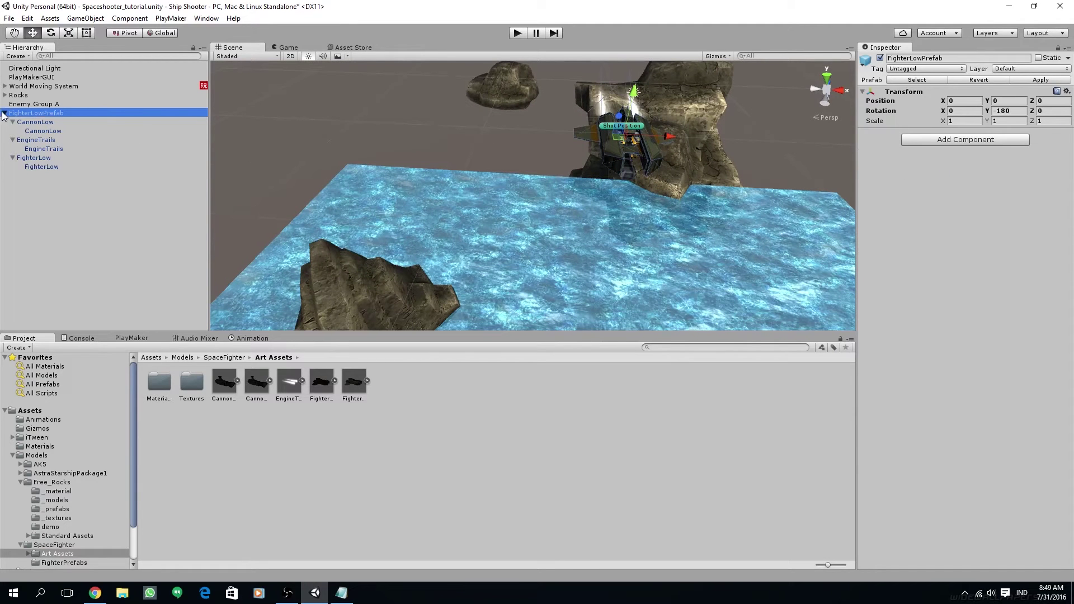
pyautogui.moveTo(663, 137); pyautogui.dragTo(552, 197)
pyautogui.click(625, 185)
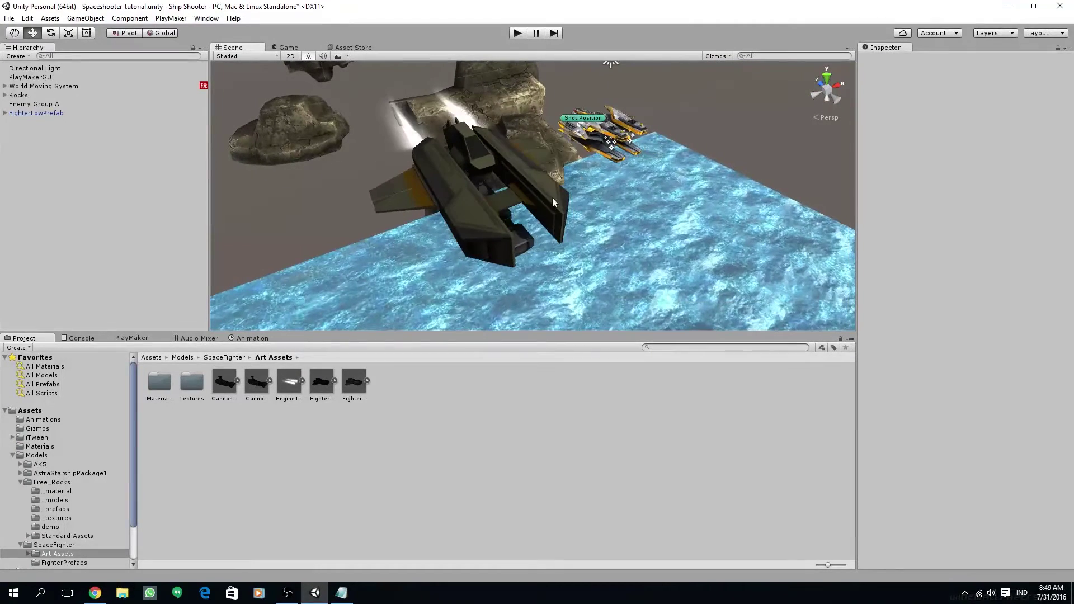
pyautogui.click(224, 384)
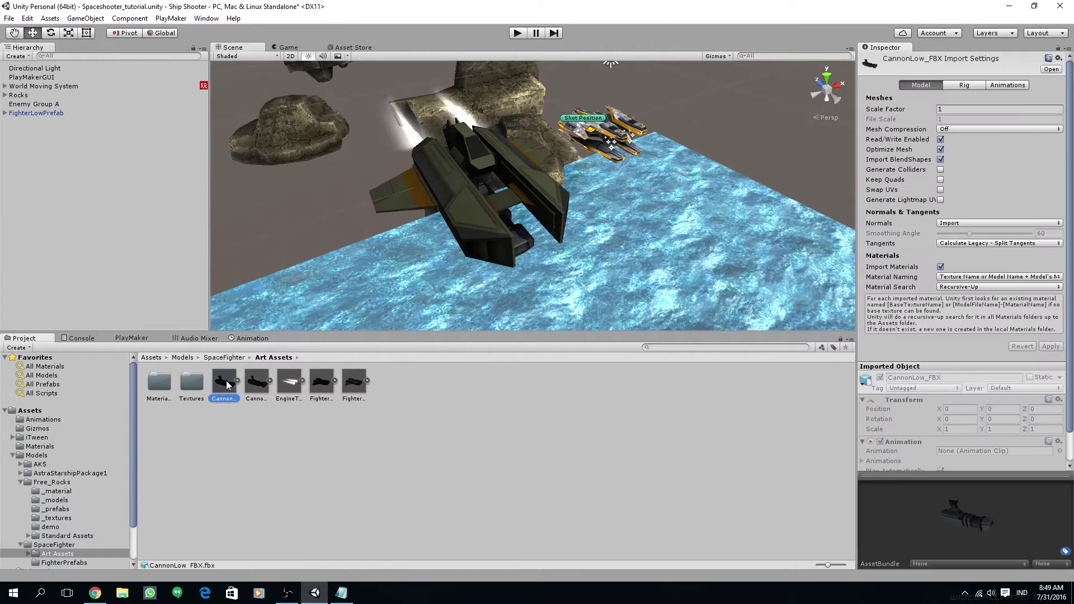
# Set the scale of FighterLowPrefab to 0.6 on the X, Y and Z axes
pyautogui.click(28, 114)
pyautogui.click(952, 121)
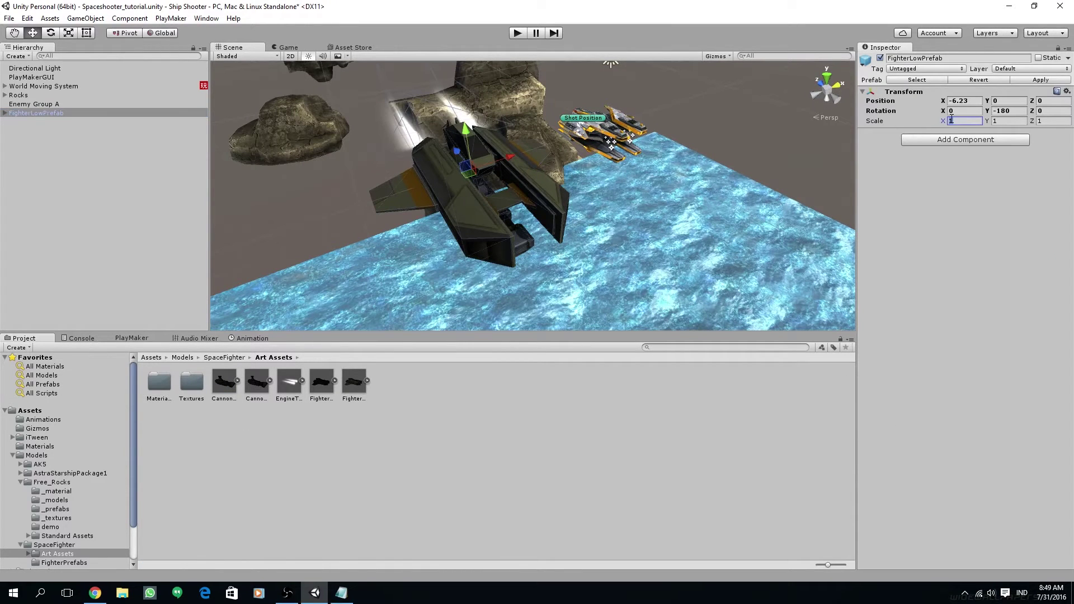
pyautogui.write('0.7')
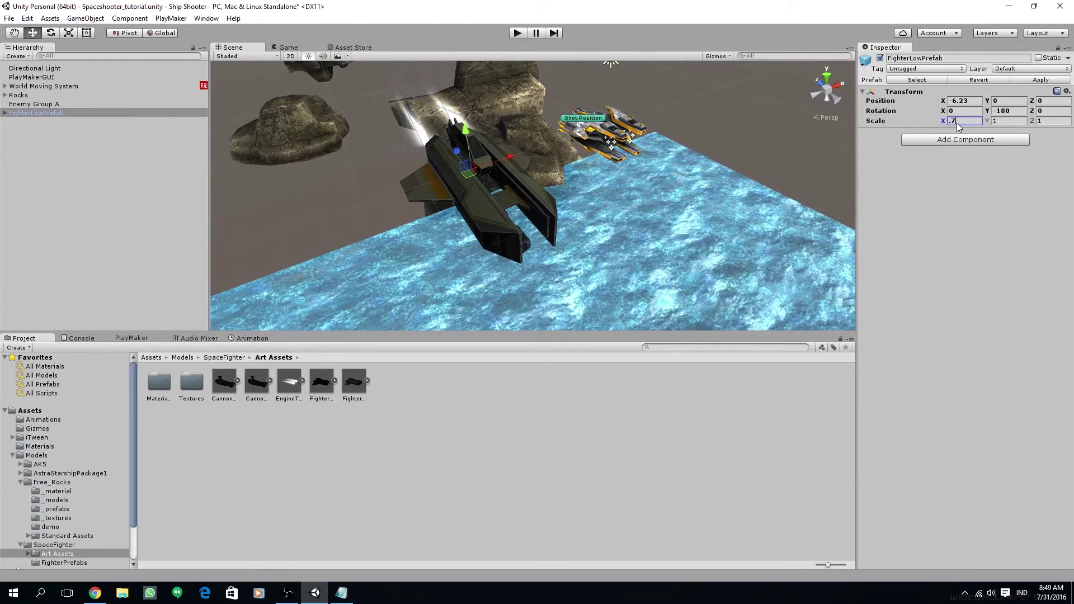
pyautogui.write('.6')
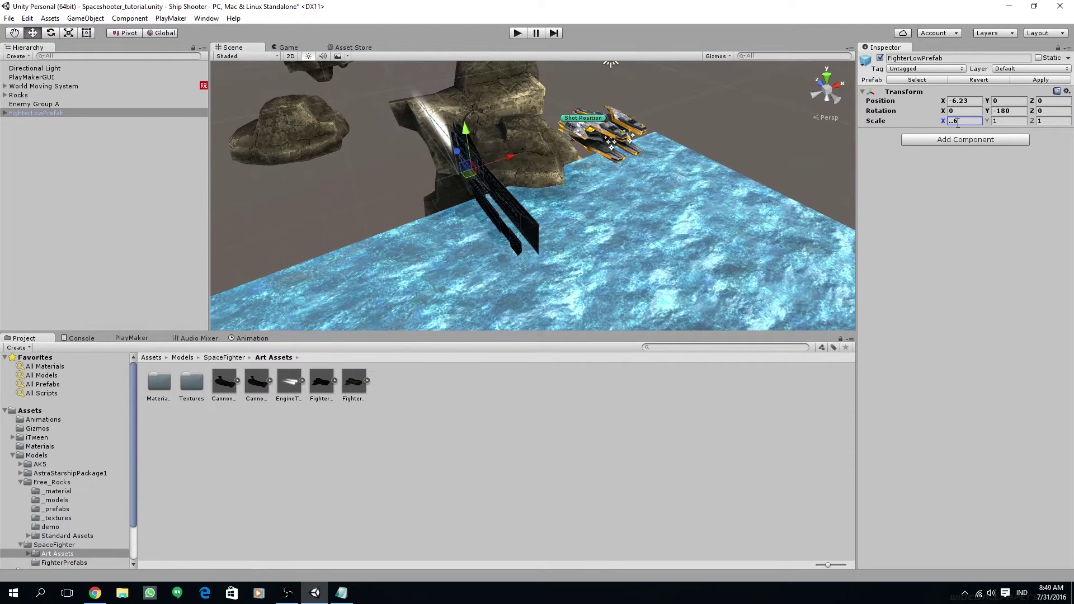
pyautogui.click(1015, 121)
pyautogui.write('.6')
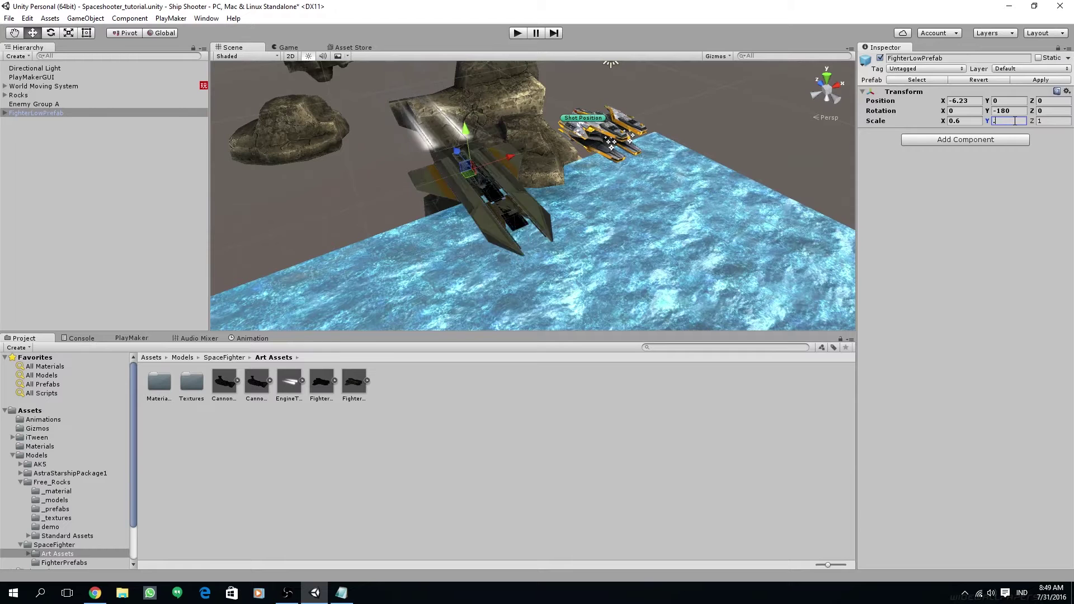
pyautogui.click(1052, 121)
pyautogui.write('.6')
# Compare the scaled fighter with the player ship in the Game view and return to the Scene view
pyautogui.keyDown('alt'); pyautogui.moveTo(598, 156); pyautogui.dragTo(401, 175); pyautogui.keyUp('alt')
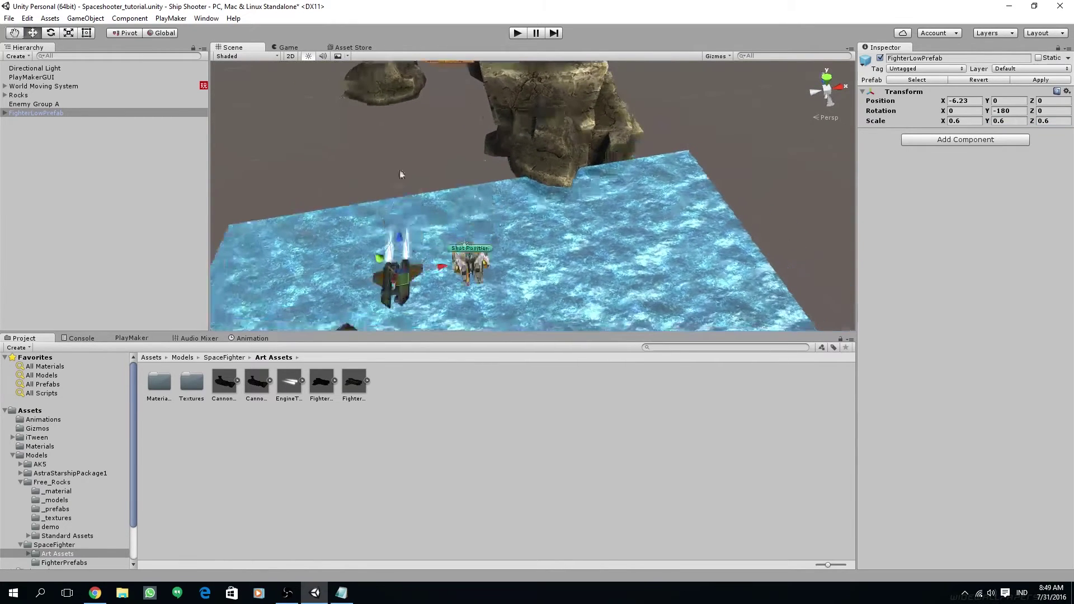
pyautogui.click(289, 48)
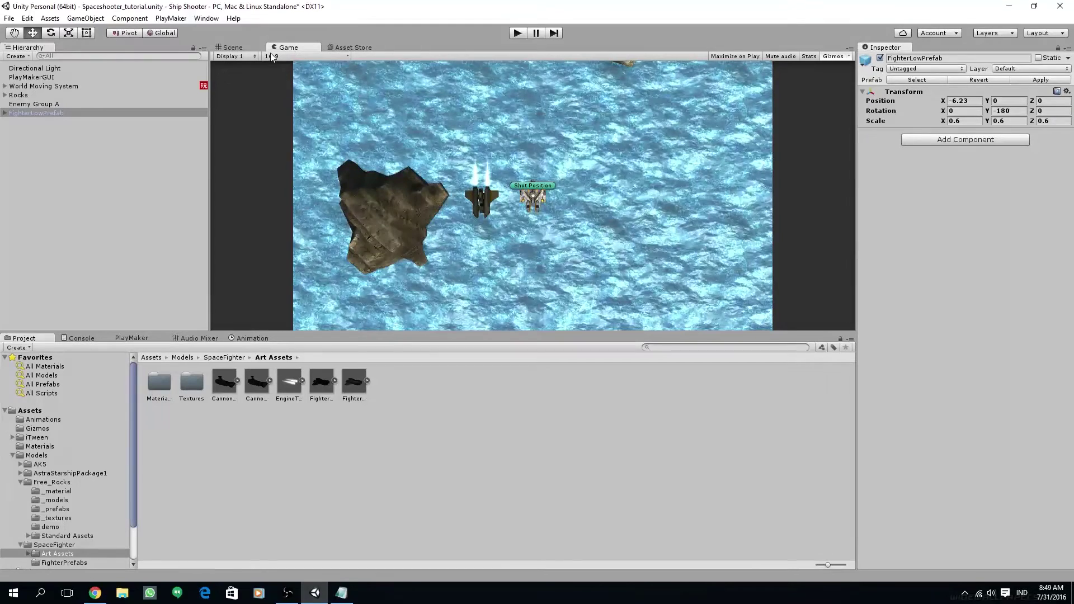
pyautogui.click(233, 47)
# Frame the fighter in the scene and add a Box Collider component to FighterLowPrefab
pyautogui.keyDown('alt'); pyautogui.moveTo(559, 184); pyautogui.dragTo(649, 163); pyautogui.keyUp('alt')
pyautogui.press('f')
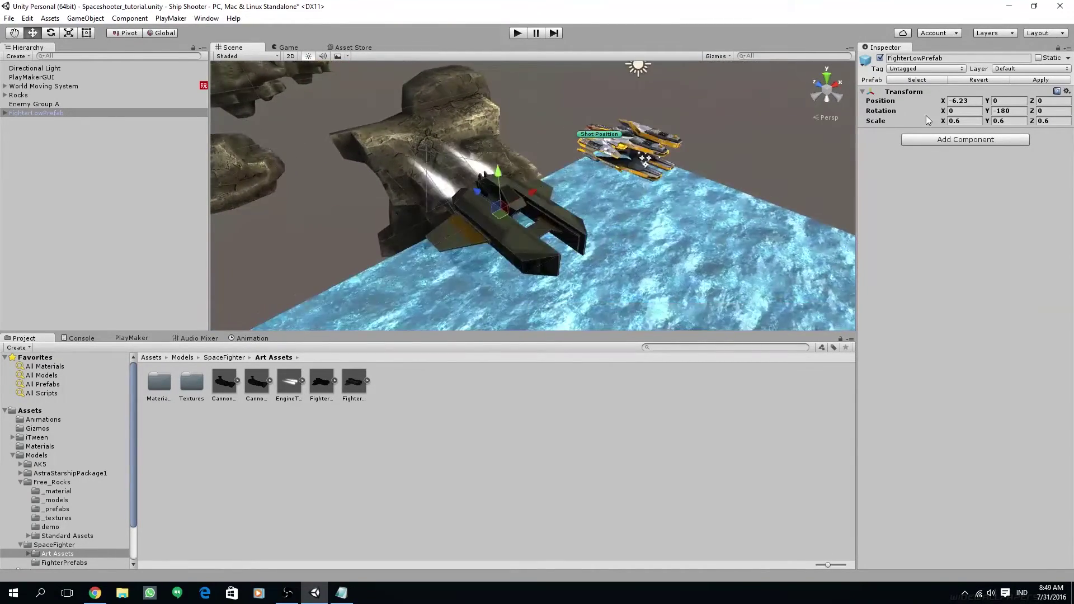
pyautogui.click(990, 140)
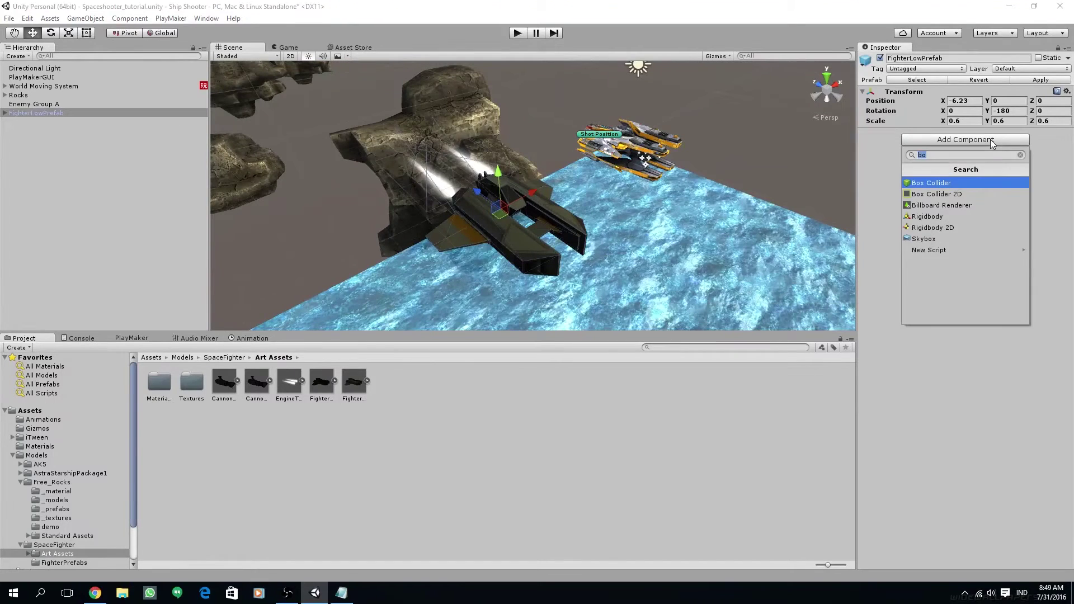
pyautogui.click(948, 182)
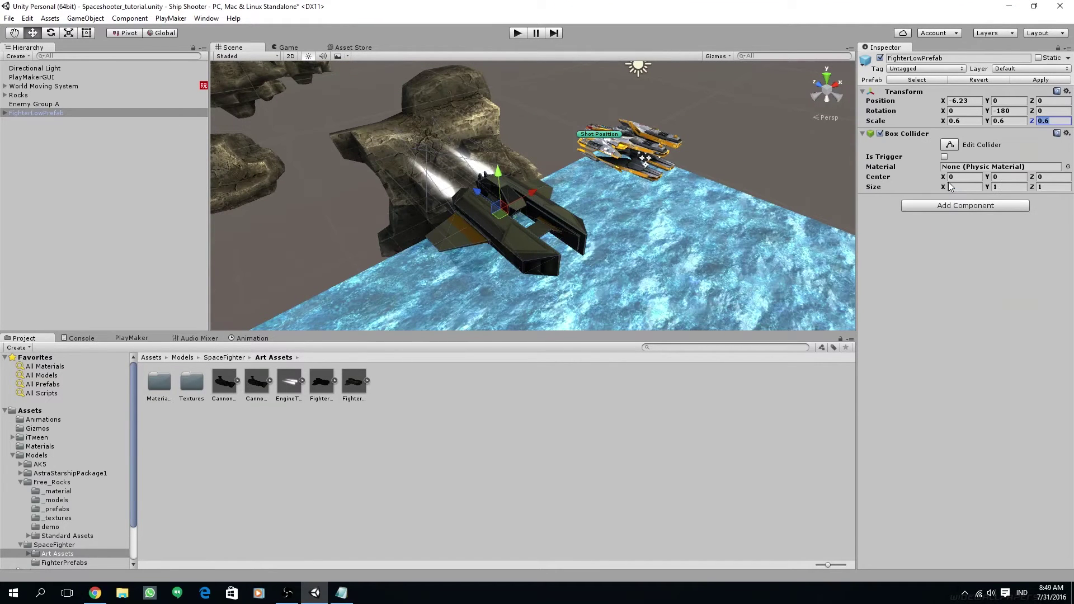
# Enlarge the fighter's Box Collider to about X 3.03, Y 1.78 and Z 3.37
pyautogui.keyDown('alt'); pyautogui.moveTo(439, 191); pyautogui.dragTo(457, 190); pyautogui.keyUp('alt')
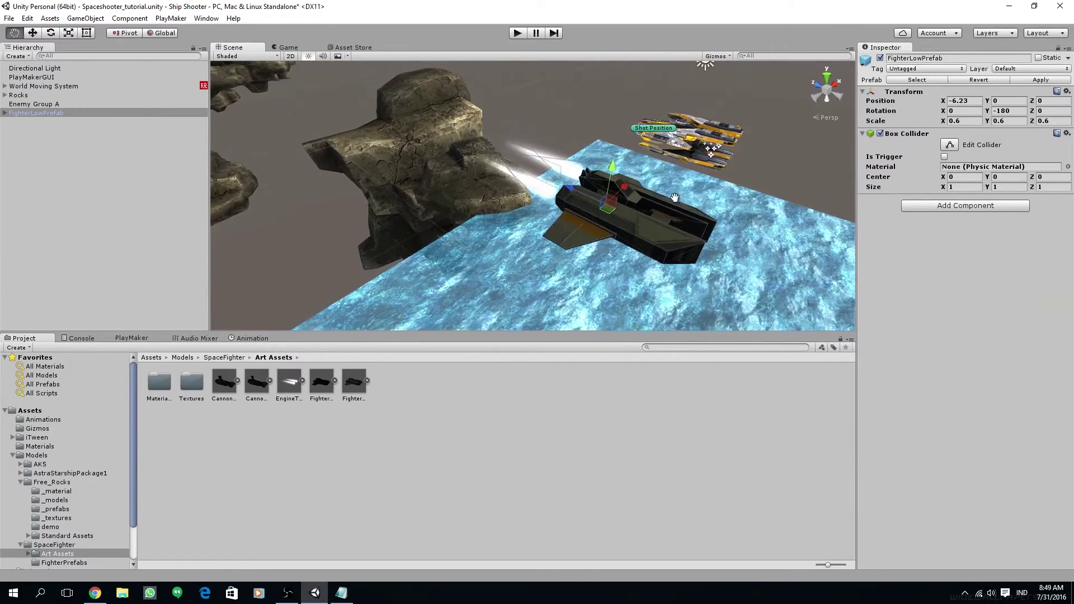
pyautogui.keyDown('alt'); pyautogui.moveTo(675, 198); pyautogui.dragTo(726, 183); pyautogui.keyUp('alt')
pyautogui.moveTo(946, 190); pyautogui.dragTo(1012, 197)
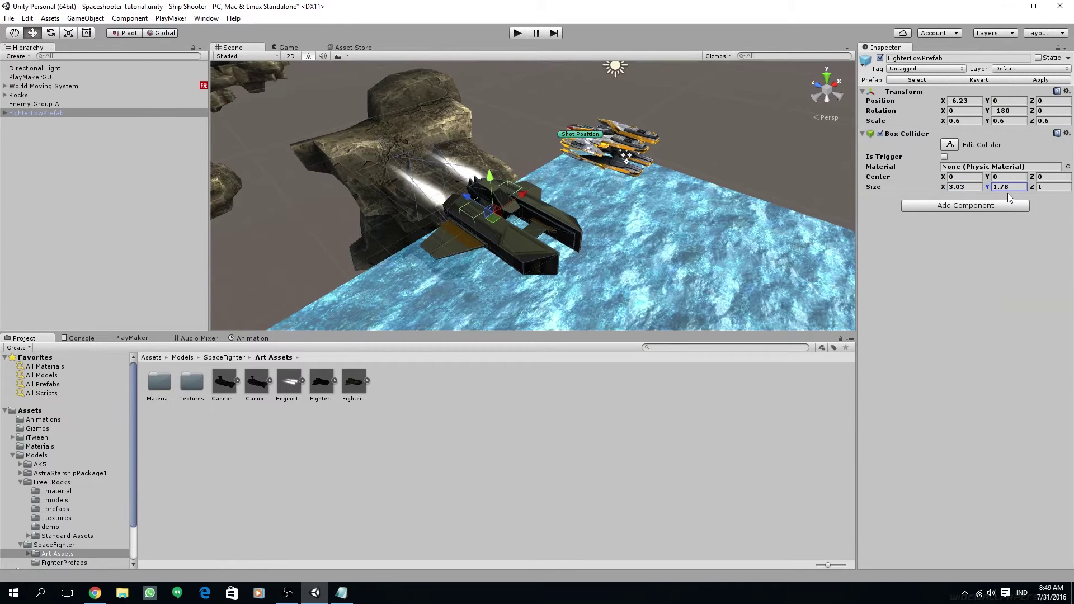
pyautogui.keyDown('alt'); pyautogui.moveTo(509, 247); pyautogui.dragTo(521, 179); pyautogui.keyUp('alt')
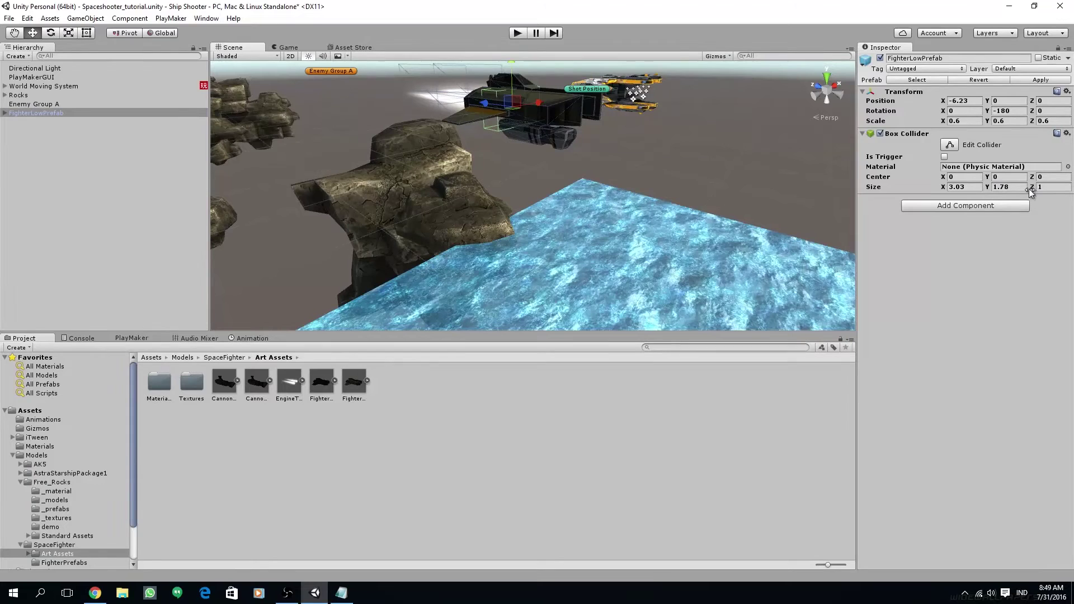
pyautogui.moveTo(1032, 188); pyautogui.dragTo(13, 196)
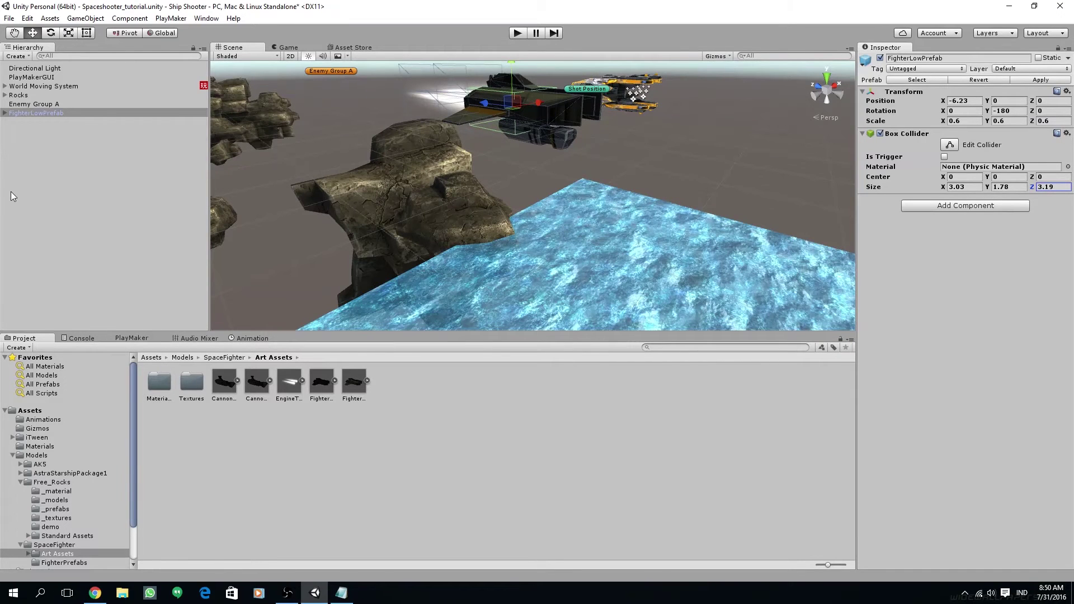
# Fit the Box Collider along the fighter's length with Z size 4.8 and Z center 1.18, and make it a trigger
pyautogui.click(9, 203)
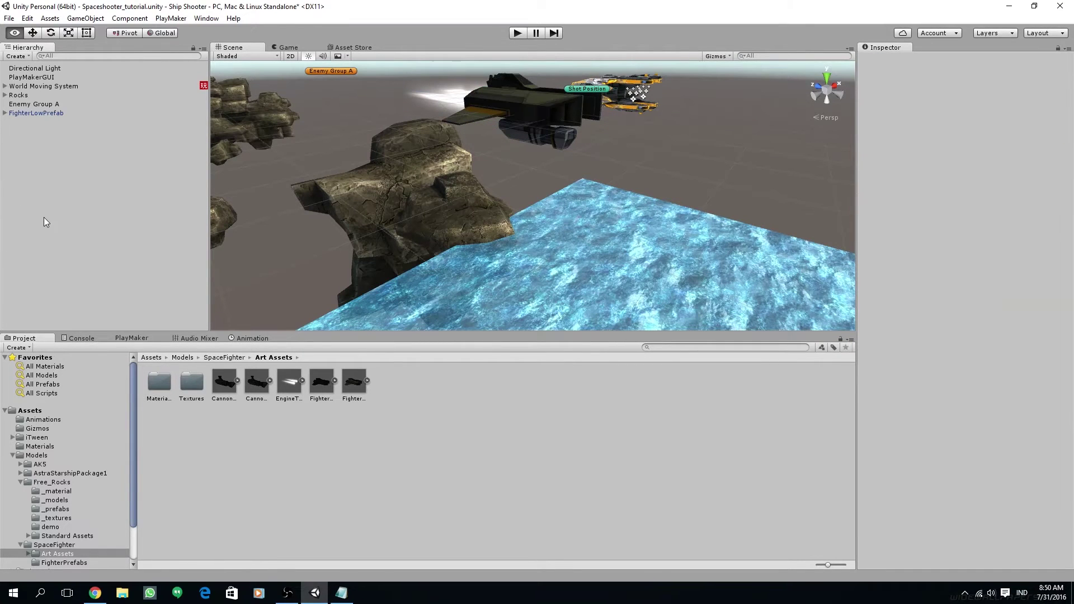
pyautogui.doubleClick(25, 113)
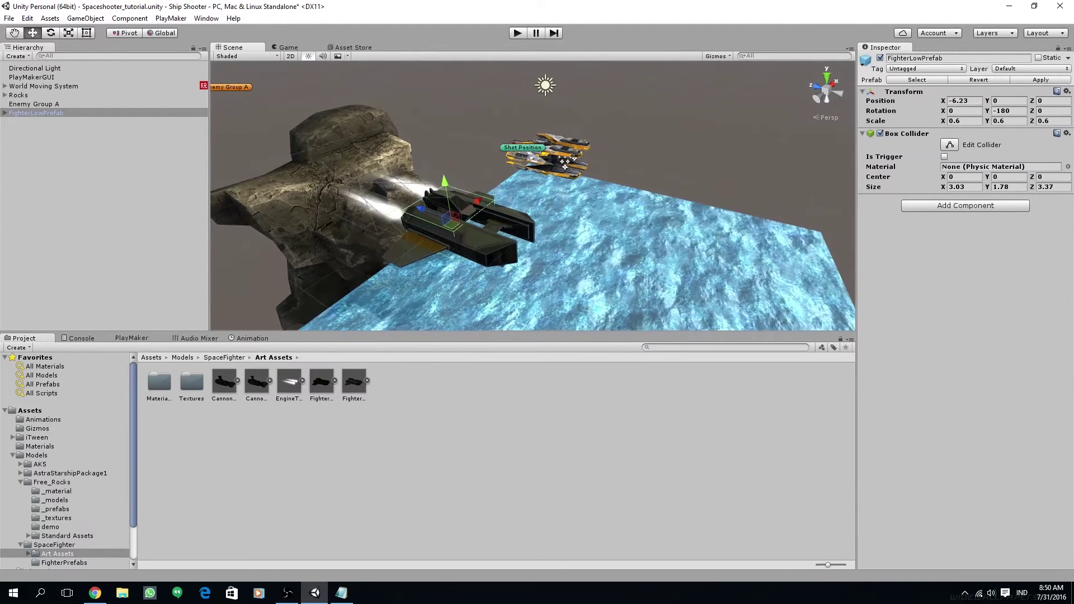
pyautogui.moveTo(1030, 189); pyautogui.dragTo(1050, 181)
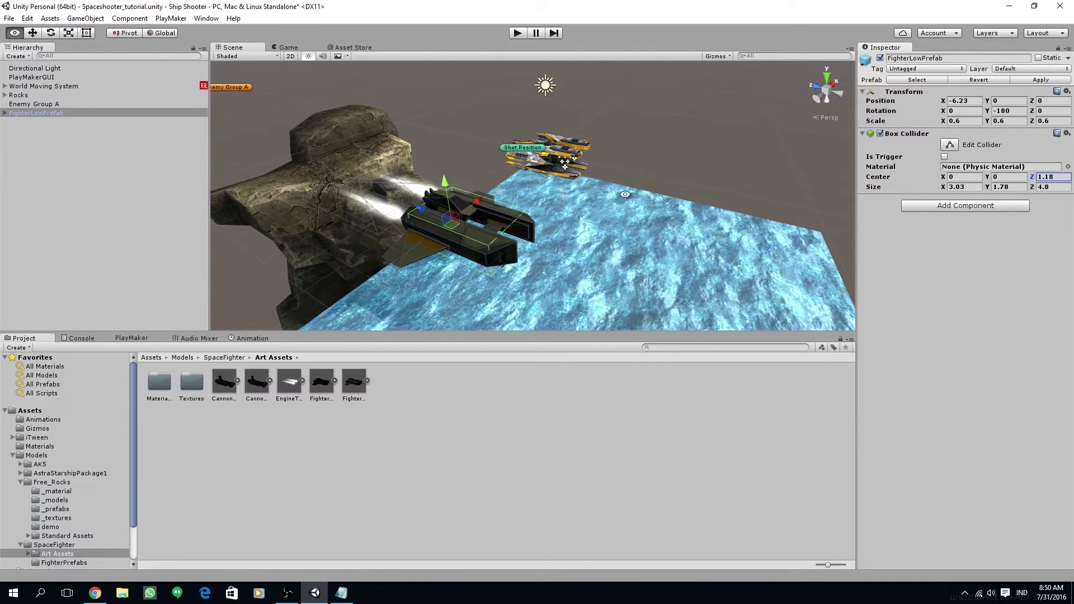
pyautogui.moveTo(626, 194)
pyautogui.keyDown('alt'); pyautogui.mouseDown()
pyautogui.moveTo(526, 213)
pyautogui.moveTo(557, 194)
pyautogui.moveTo(621, 187)
pyautogui.mouseUp(); pyautogui.keyUp('alt')
pyautogui.click(944, 157)
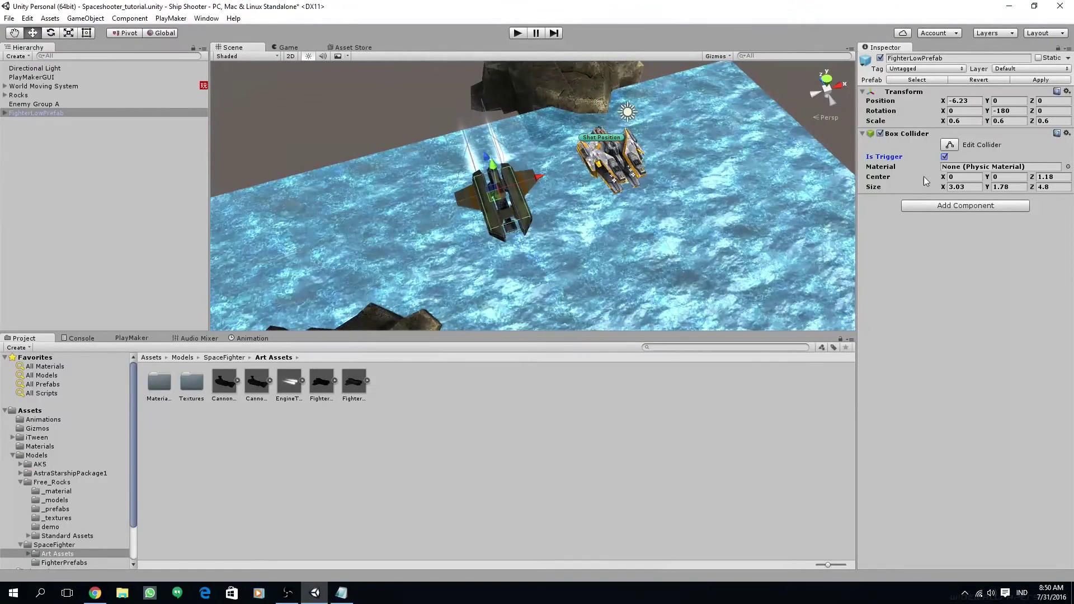
# Assign the Enemy tag to FighterLowPrefab
pyautogui.keyDown('alt'); pyautogui.moveTo(556, 170); pyautogui.dragTo(588, 165); pyautogui.keyUp('alt')
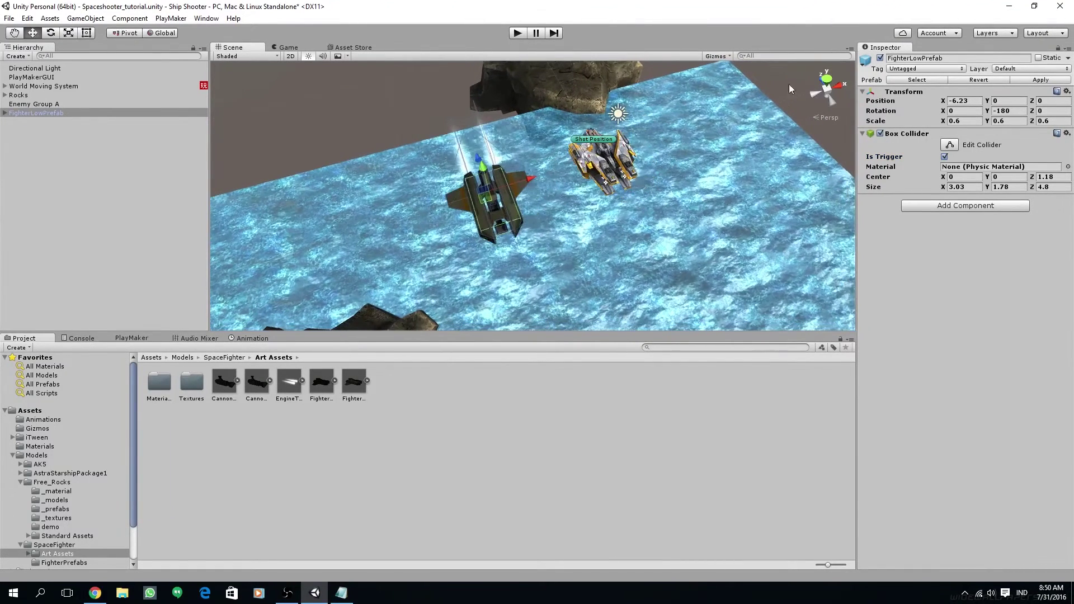
pyautogui.click(931, 69)
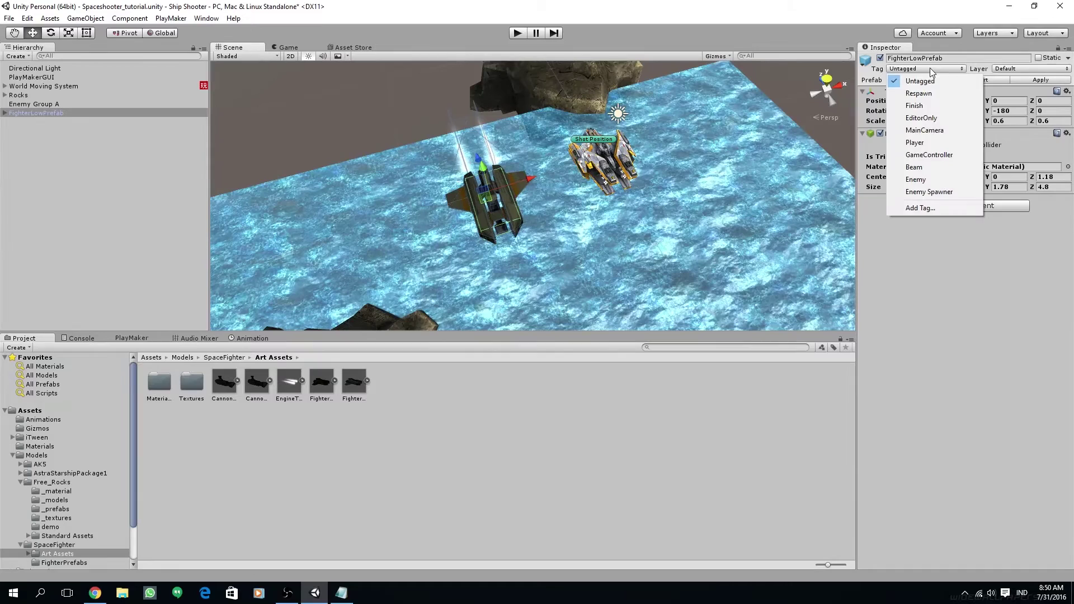
pyautogui.click(916, 180)
pyautogui.moveTo(593, 193); pyautogui.dragTo(615, 194, button='middle')
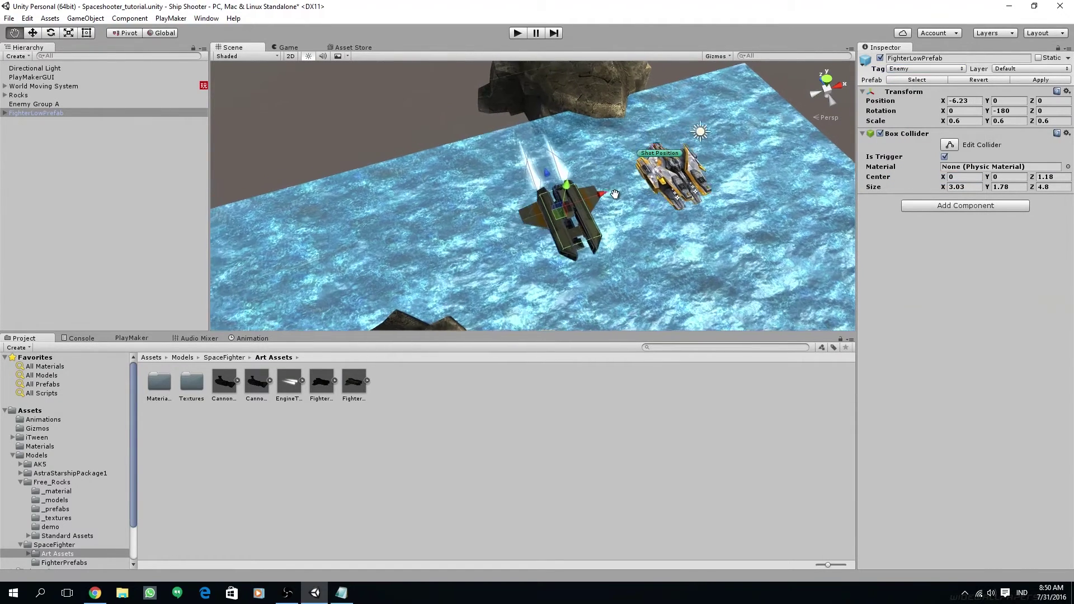
# Make FighterLowPrefab a child of Enemy Group A and set its position X and Z to 0
pyautogui.keyDown('alt'); pyautogui.moveTo(615, 194); pyautogui.dragTo(594, 214); pyautogui.keyUp('alt')
pyautogui.scroll(5, 557, 218)
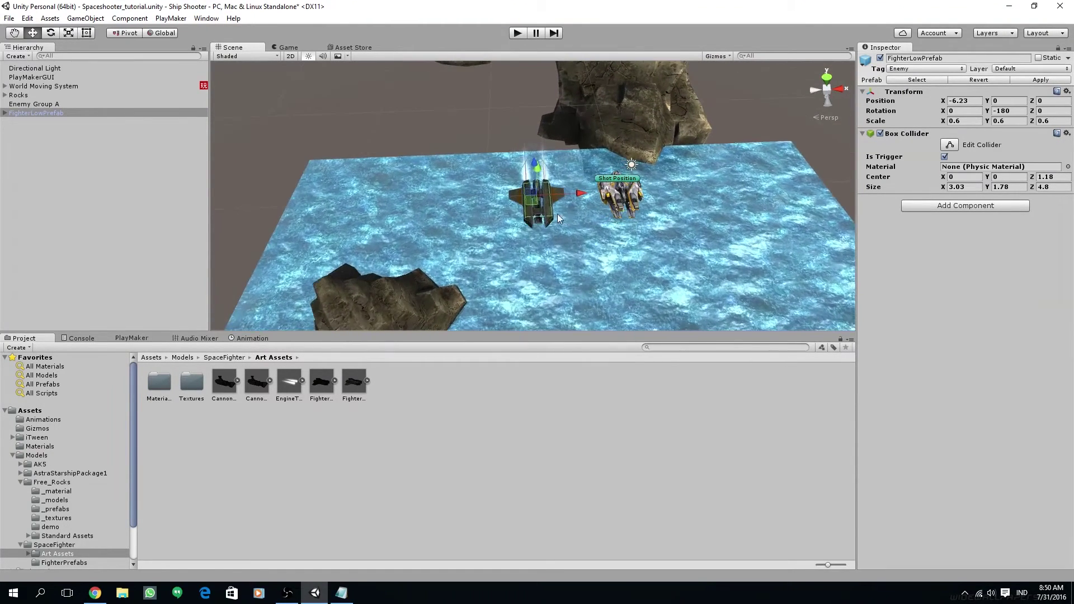
pyautogui.click(27, 113)
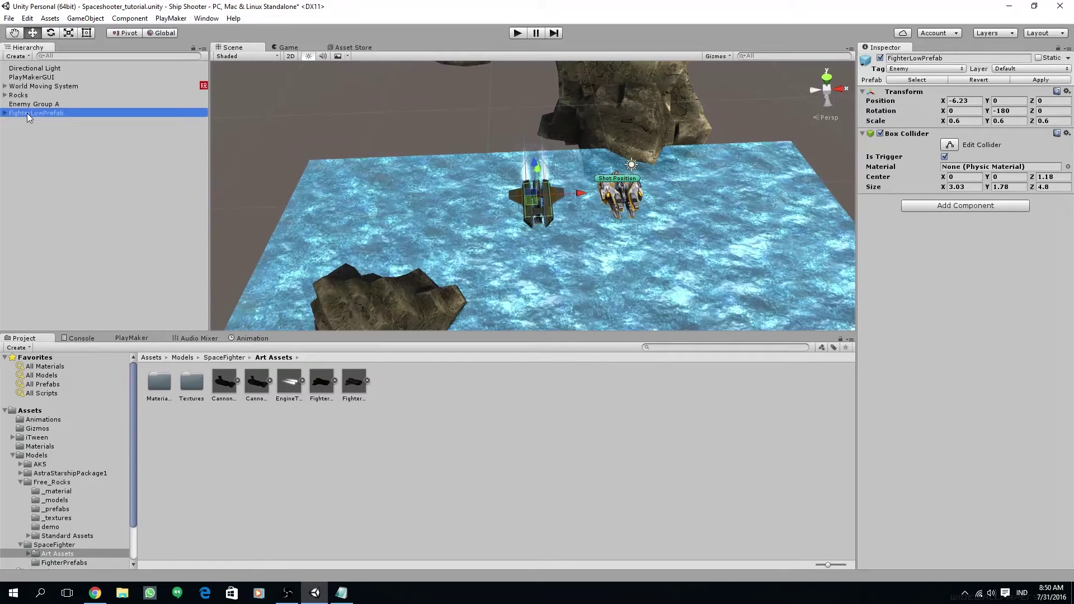
pyautogui.moveTo(26, 113); pyautogui.dragTo(31, 104)
pyautogui.keyDown('alt'); pyautogui.moveTo(515, 156); pyautogui.dragTo(519, 173); pyautogui.keyUp('alt')
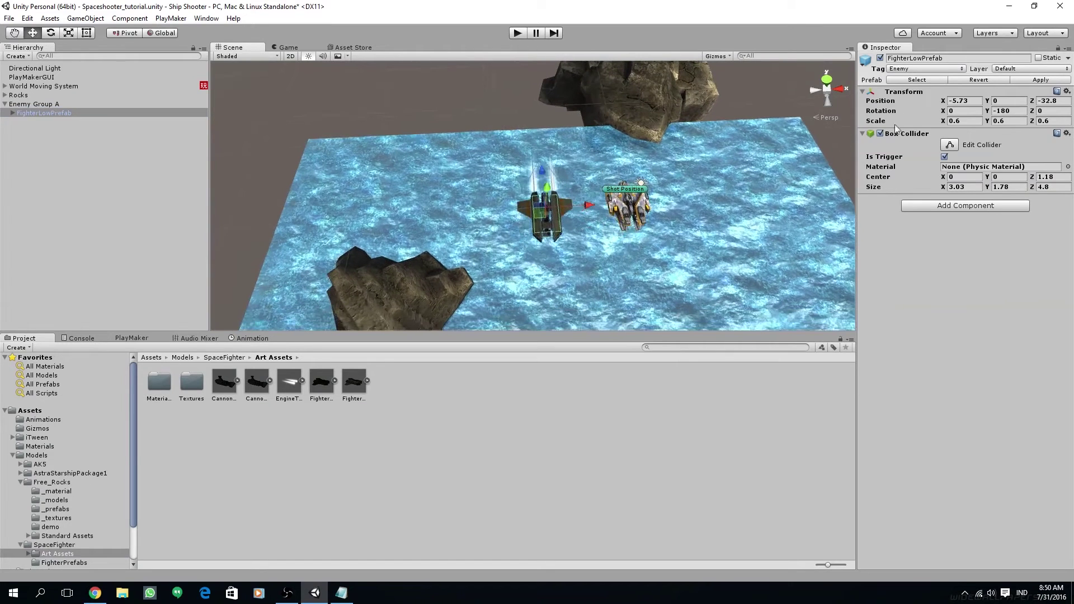
pyautogui.click(960, 100)
pyautogui.write('0')
pyautogui.click(1051, 102)
pyautogui.write('0')
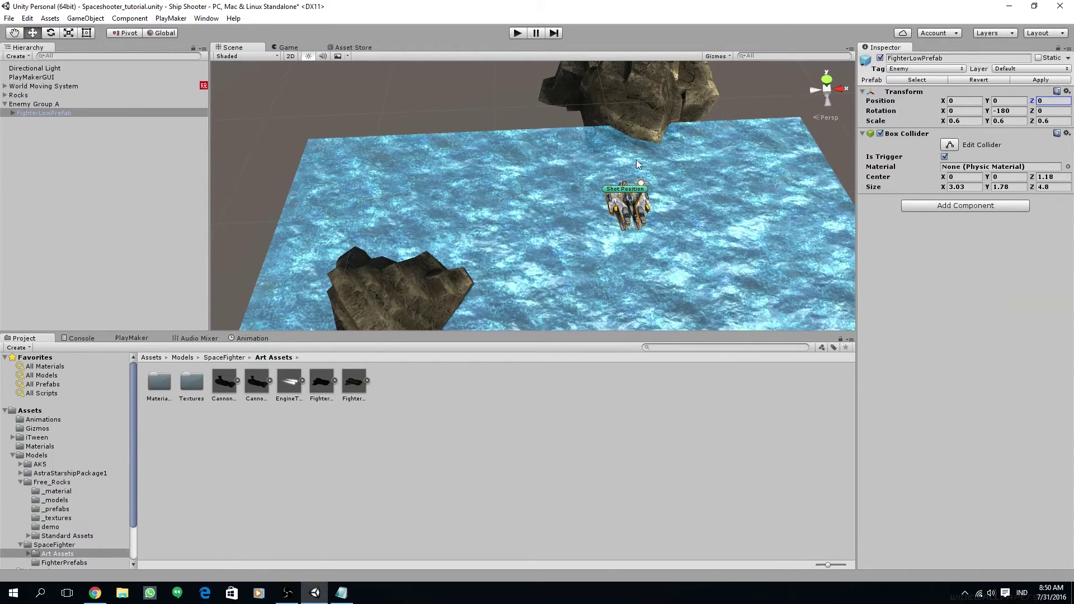
# Frame the fighter, inspect its placement from several angles and switch the Scene view to the top orientation
pyautogui.write('f')
pyautogui.keyDown('alt'); pyautogui.moveTo(638, 164); pyautogui.dragTo(77, 154); pyautogui.keyUp('alt')
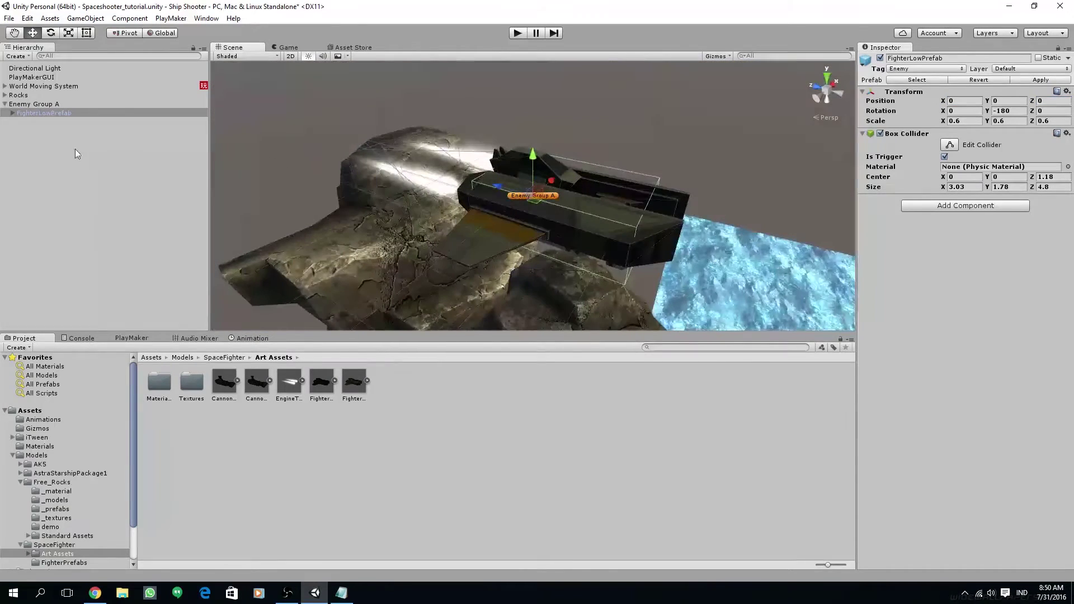
pyautogui.keyDown('alt'); pyautogui.moveTo(397, 137); pyautogui.dragTo(500, 211); pyautogui.keyUp('alt')
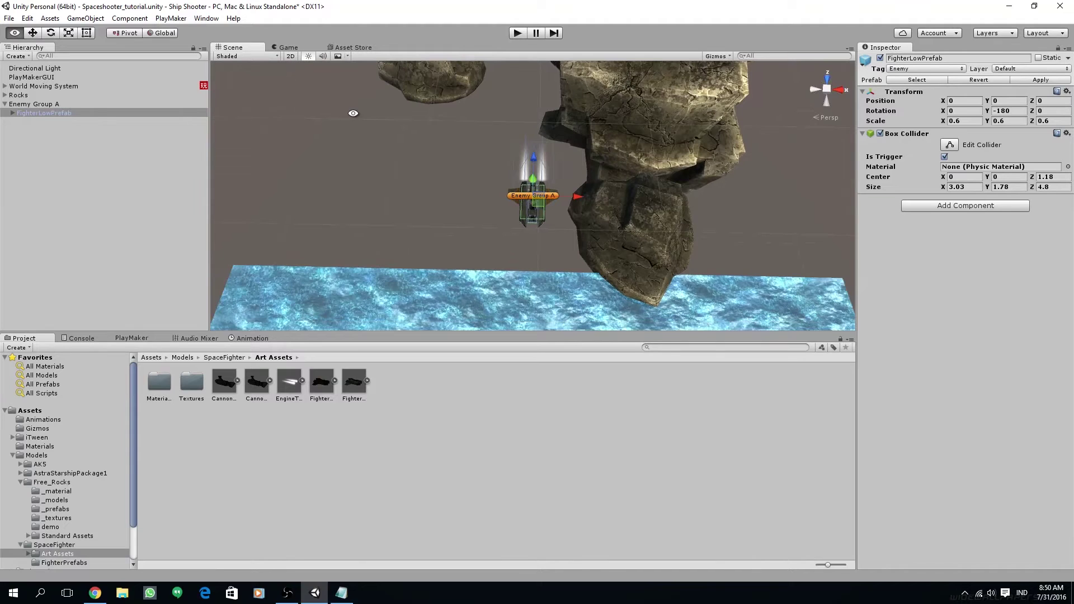
pyautogui.keyDown('alt'); pyautogui.moveTo(354, 113); pyautogui.dragTo(694, 185); pyautogui.keyUp('alt')
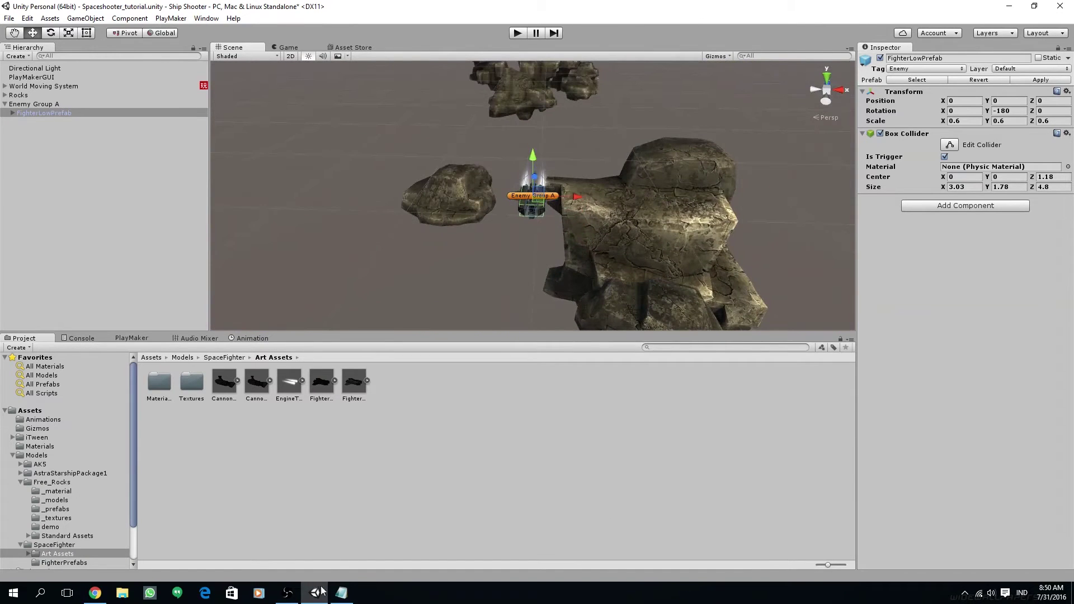
pyautogui.click(826, 77)
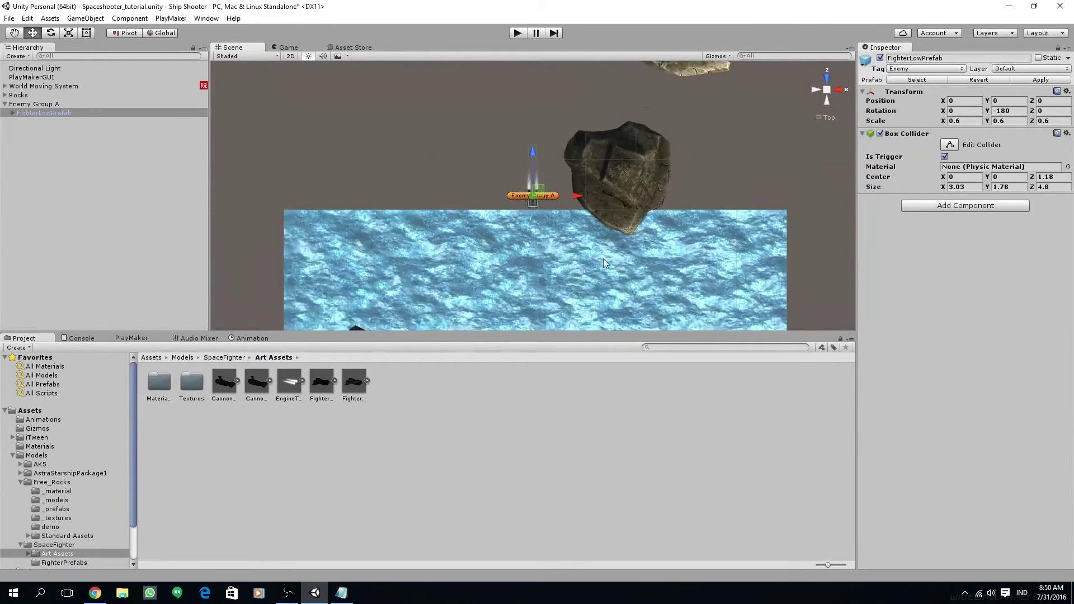
# Create an animation clip for FighterLowPrefab named Enemy_A_Move_to_Right and save it in the project's Animations folder
pyautogui.click(42, 112)
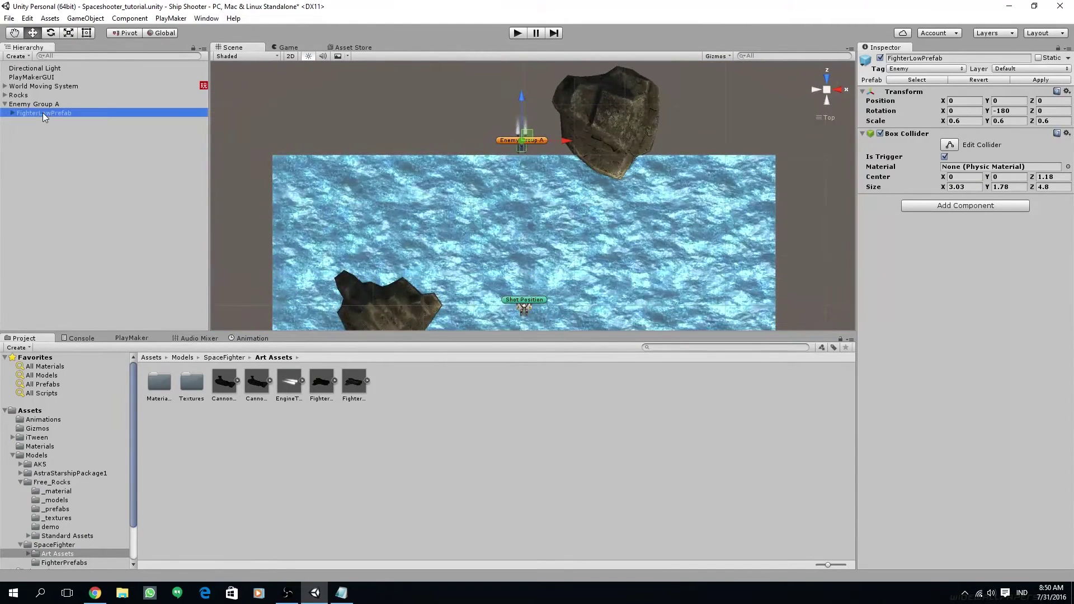
pyautogui.click(207, 18)
pyautogui.click(235, 151)
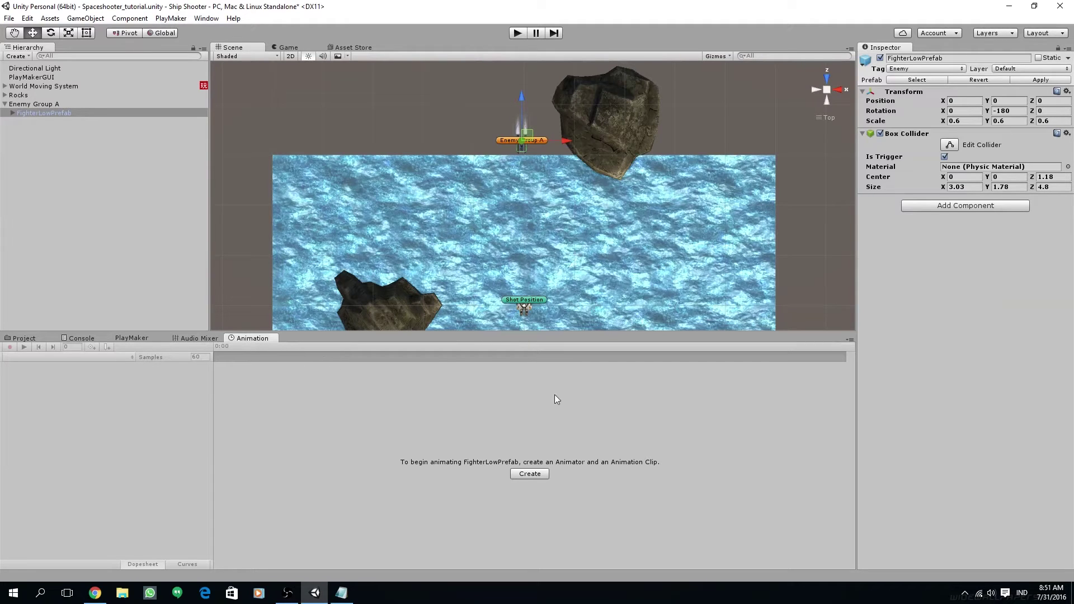
pyautogui.click(529, 473)
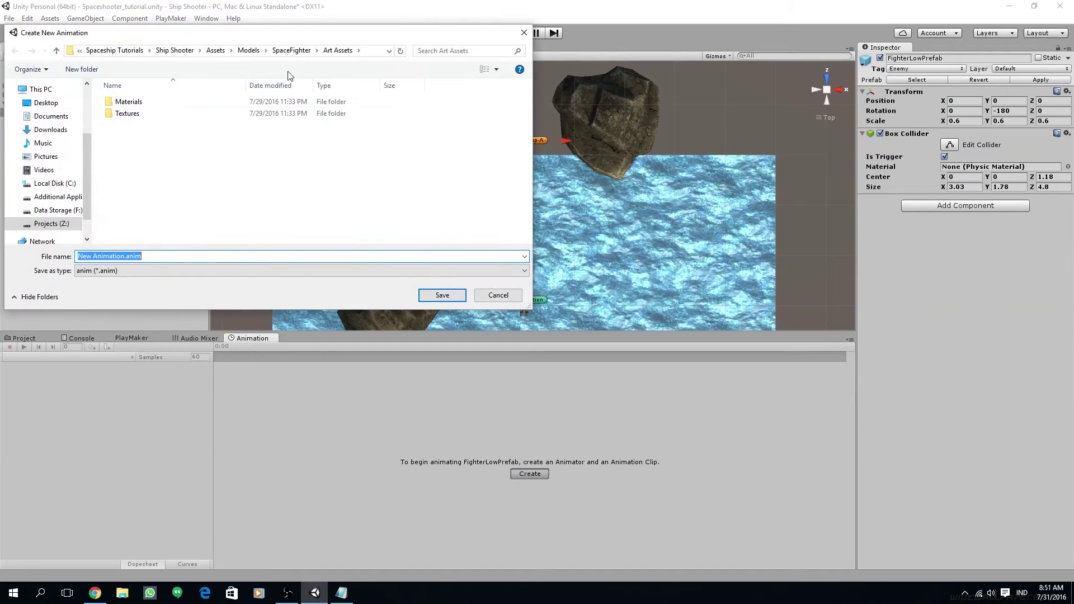
pyautogui.click(215, 51)
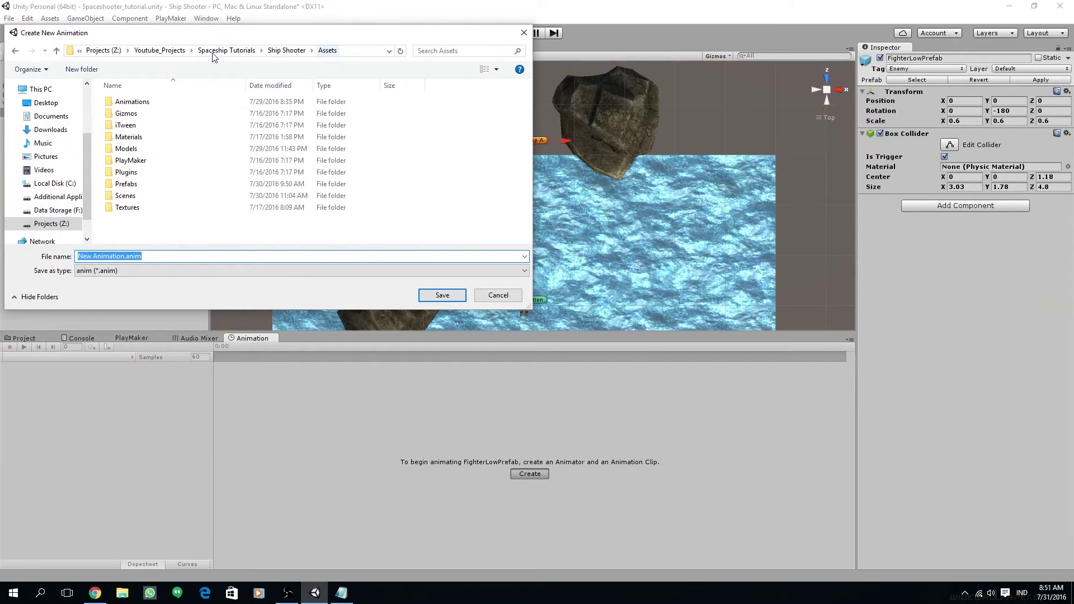
pyautogui.click(122, 104)
pyautogui.doubleClick(122, 103)
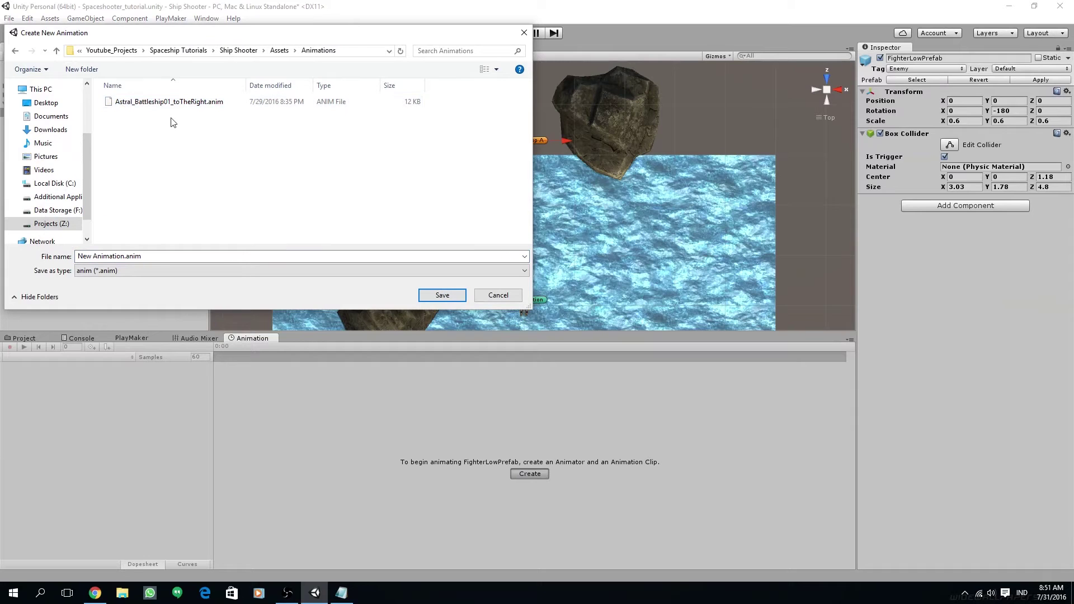
pyautogui.click(175, 255)
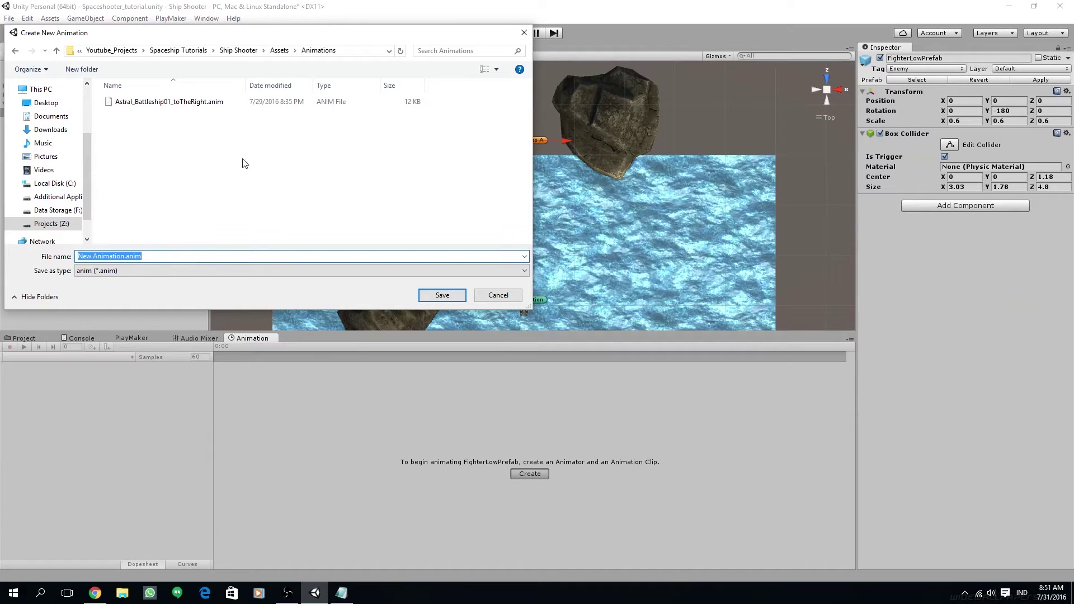
pyautogui.moveTo(268, 39); pyautogui.dragTo(453, 130)
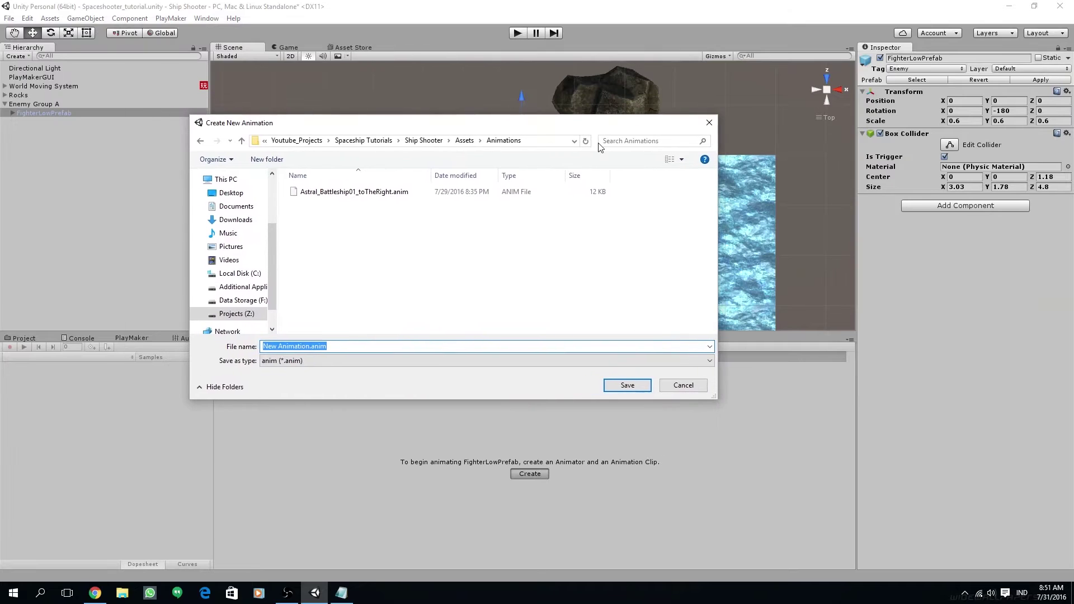
pyautogui.write('Enemy_A_Move_to_Right')
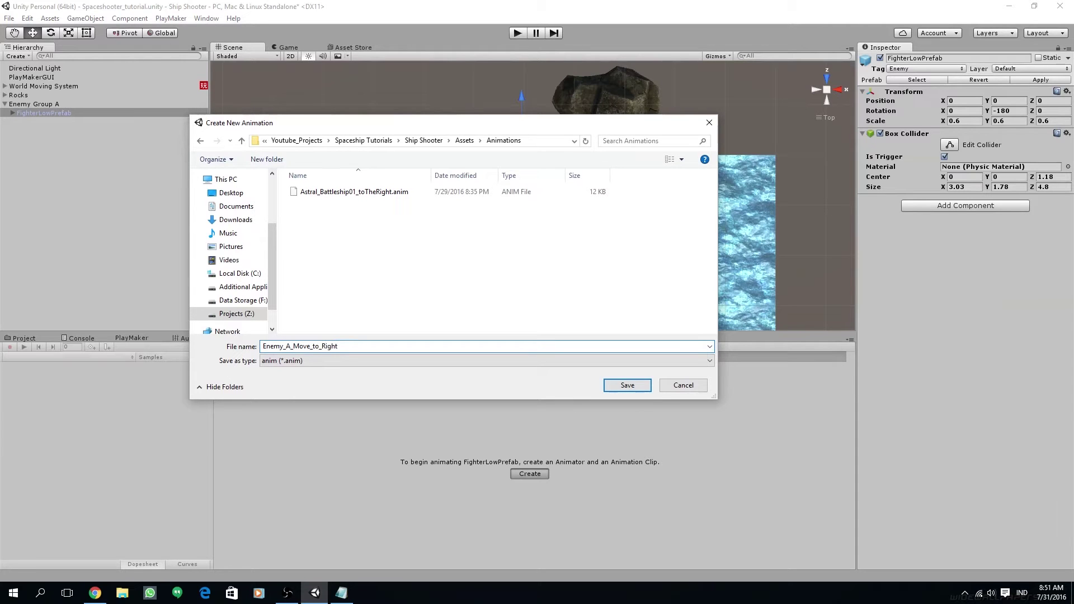
pyautogui.click(625, 390)
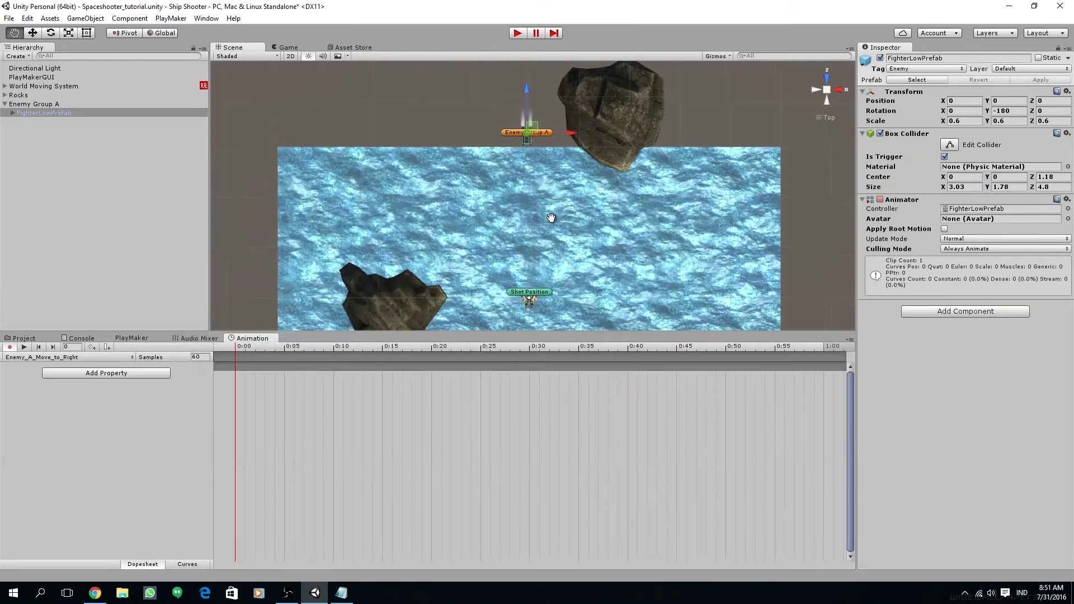
# Record a position key at frame 90 with the fighter moved straight down past the player ship to about Z -49
pyautogui.moveTo(553, 211); pyautogui.dragTo(529, 178, button='middle')
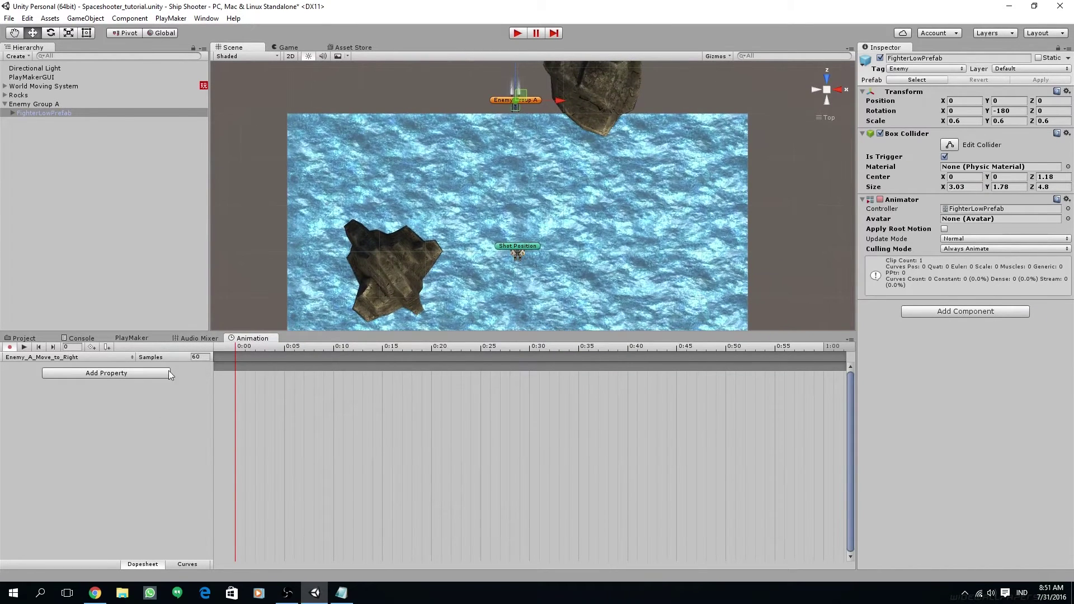
pyautogui.moveTo(239, 349); pyautogui.dragTo(774, 366)
pyautogui.scroll(-6, 772, 405)
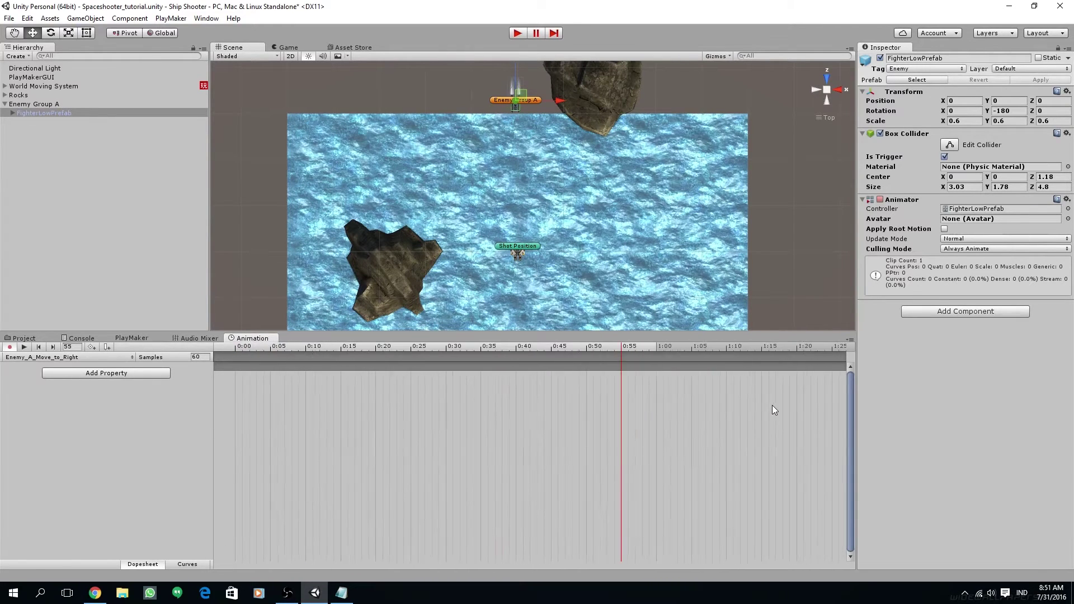
pyautogui.scroll(-3, 746, 404)
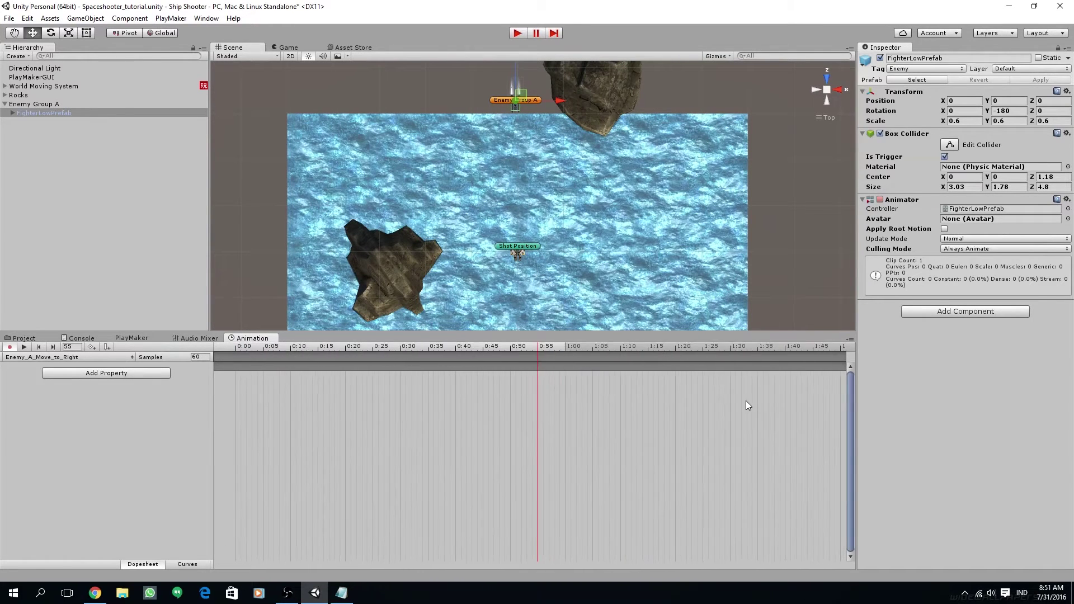
pyautogui.click(691, 348)
pyautogui.moveTo(690, 349); pyautogui.dragTo(688, 351)
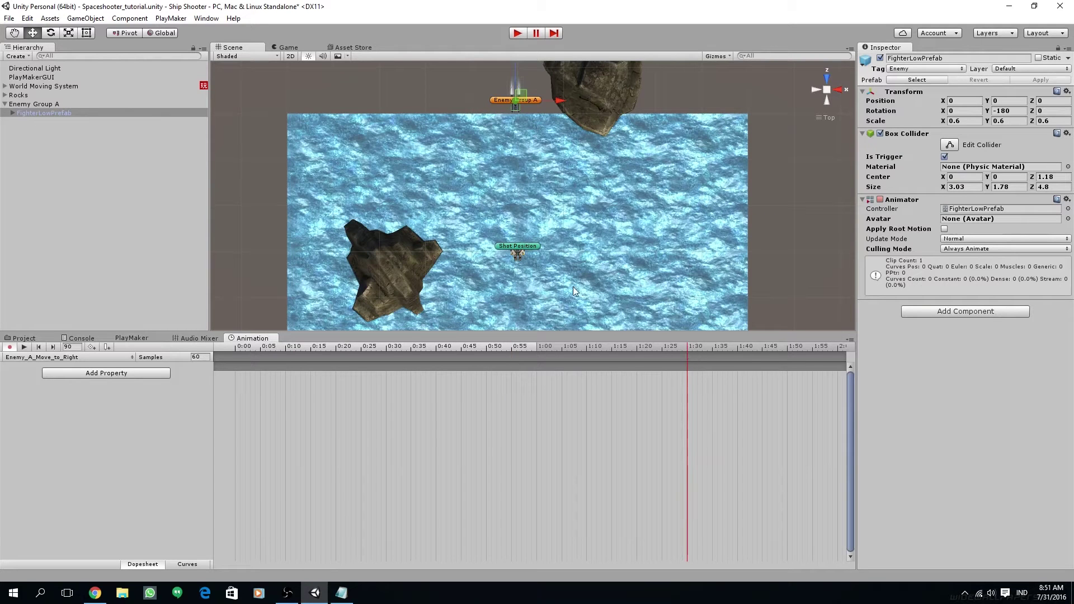
pyautogui.scroll(-1, 526, 190)
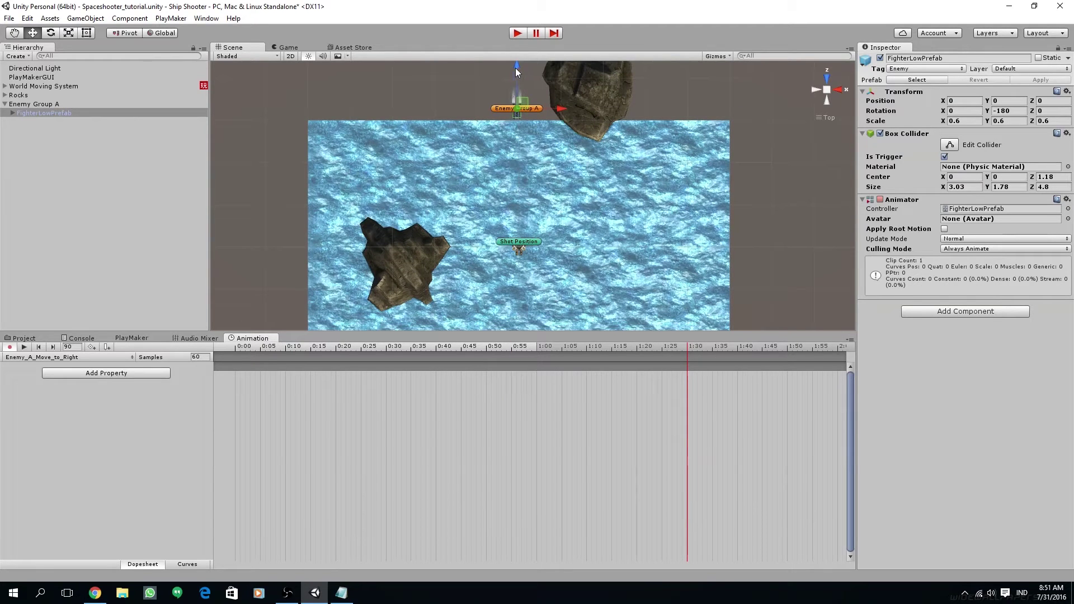
pyautogui.moveTo(516, 71); pyautogui.dragTo(517, 275)
pyautogui.moveTo(516, 275); pyautogui.dragTo(516, 218, button='middle')
pyautogui.moveTo(514, 215); pyautogui.dragTo(514, 220)
# Record a position key at frame 180 with the fighter off the water's right side at about X 68.3, Z -22.7
pyautogui.scroll(-4, 746, 405)
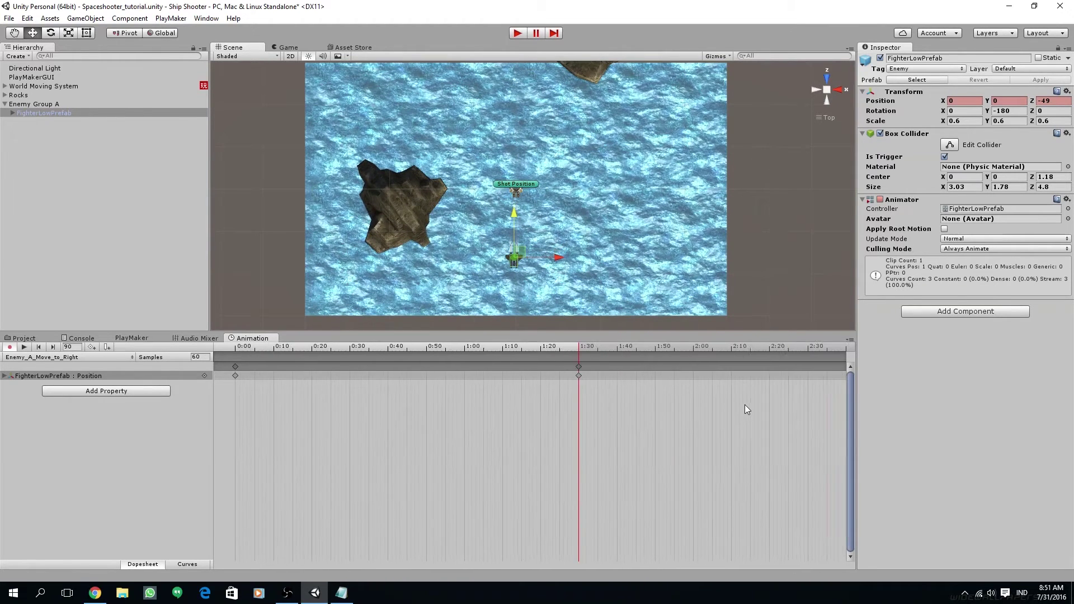
pyautogui.moveTo(606, 347); pyautogui.dragTo(807, 381)
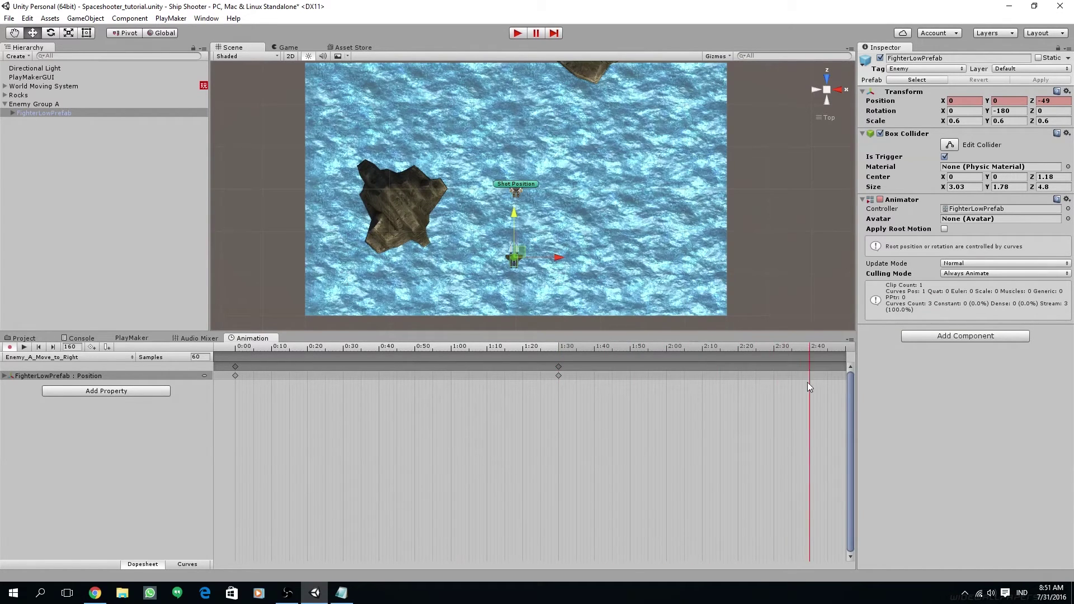
pyautogui.scroll(-2, 804, 382)
pyautogui.moveTo(754, 353); pyautogui.dragTo(757, 351)
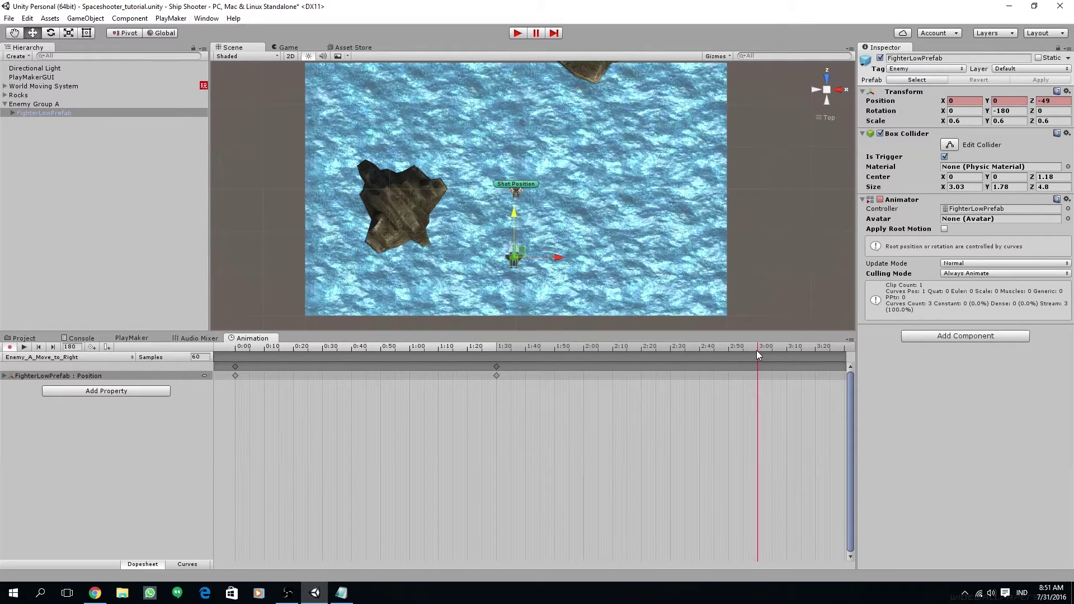
pyautogui.scroll(-1, 565, 241)
pyautogui.moveTo(558, 243); pyautogui.dragTo(548, 253, button='middle')
pyautogui.moveTo(550, 265); pyautogui.dragTo(819, 306)
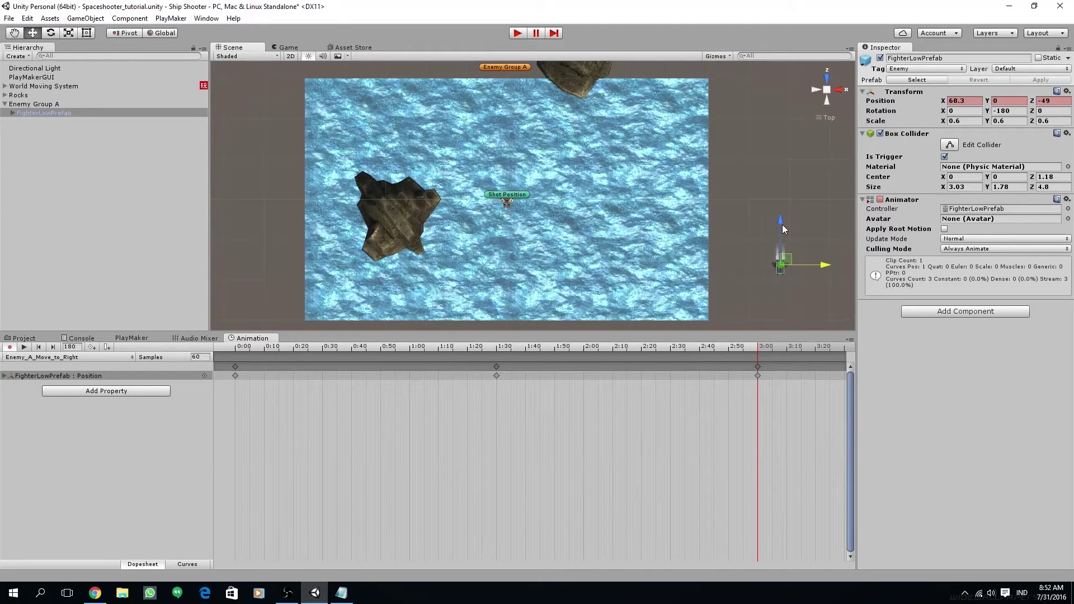
pyautogui.moveTo(780, 224); pyautogui.dragTo(783, 117)
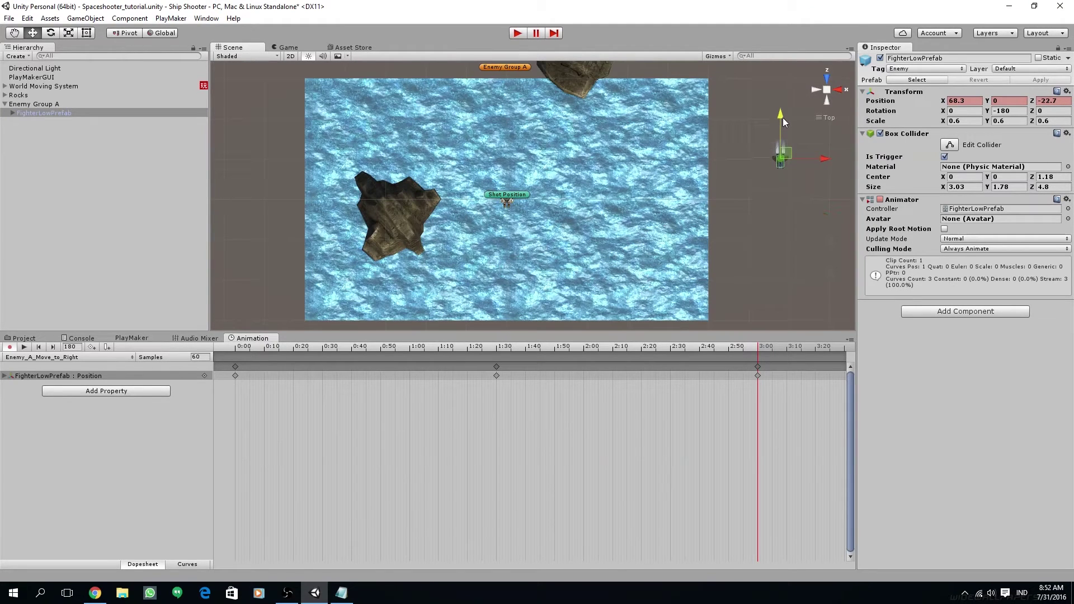
# Preview the fighter's flight animation in the Scene view and the Game view, and stop the playback
pyautogui.click(24, 347)
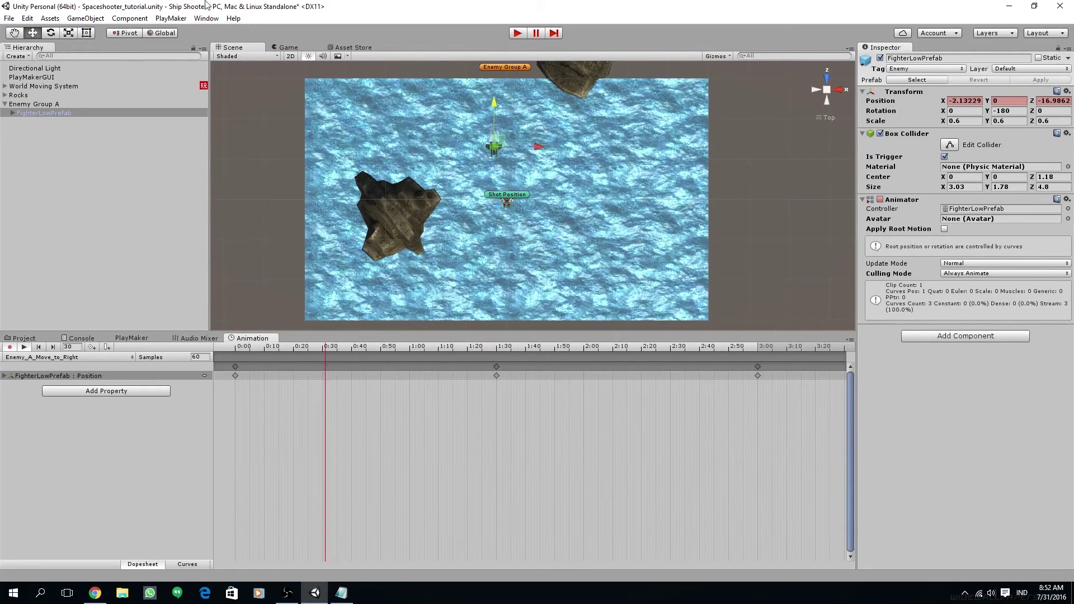
pyautogui.click(292, 48)
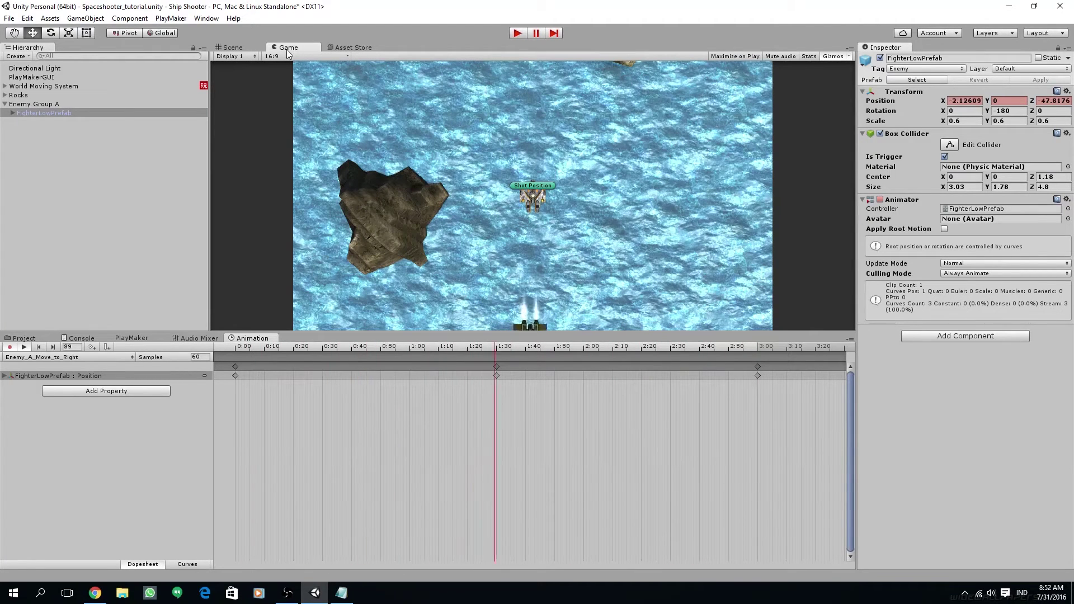
pyautogui.click(24, 348)
# Move the fighter's frame 90 position key up to about Z -39.4, checking its placement in the Game view
pyautogui.click(243, 47)
pyautogui.moveTo(492, 348); pyautogui.dragTo(497, 348)
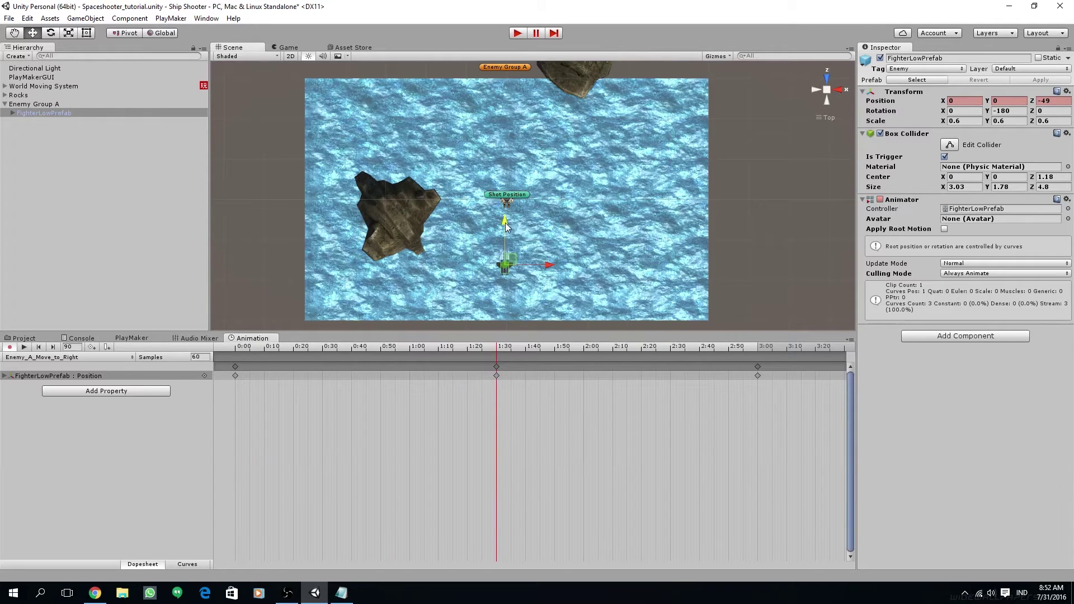
pyautogui.moveTo(505, 223); pyautogui.dragTo(505, 192)
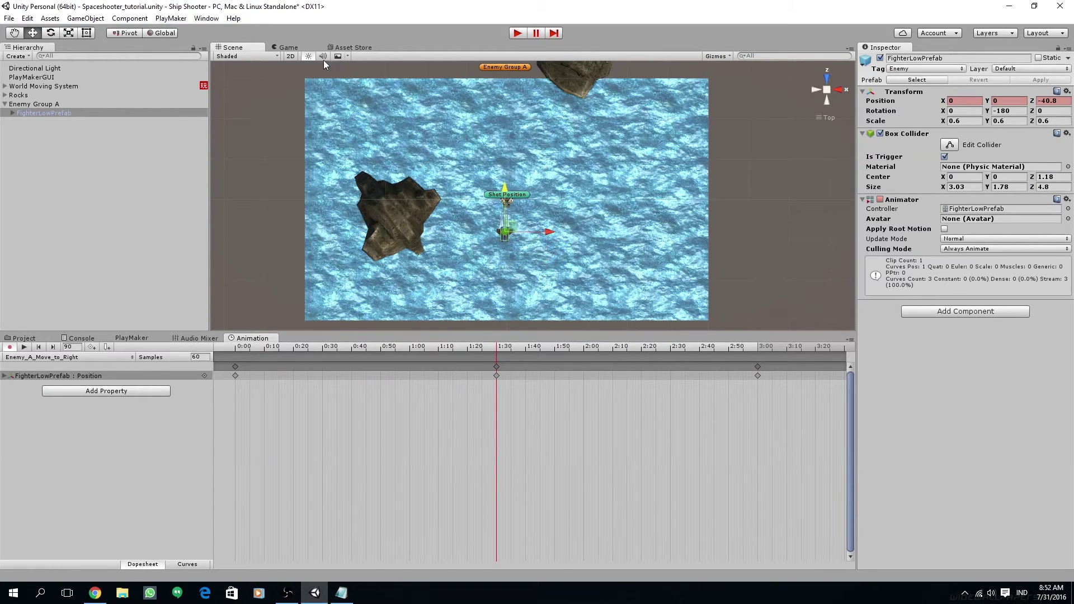
pyautogui.click(285, 47)
pyautogui.click(260, 49)
pyautogui.moveTo(506, 192); pyautogui.dragTo(509, 186)
pyautogui.click(287, 48)
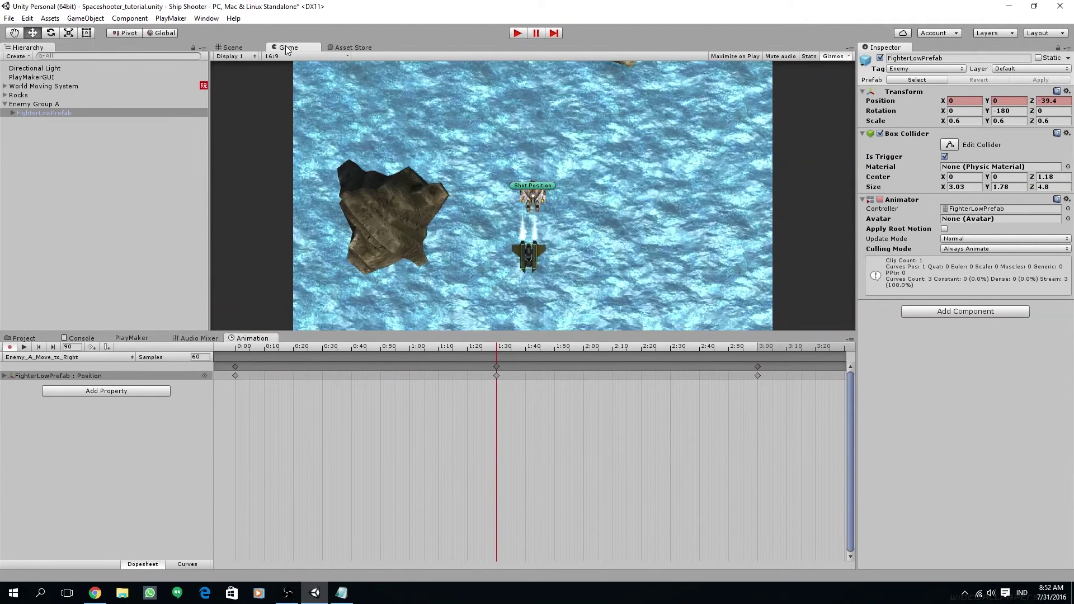
# Preview the fighter's flight animation in the Game view, then stop the playback and return to the Scene view
pyautogui.click(256, 55)
pyautogui.click(252, 70)
pyautogui.click(24, 347)
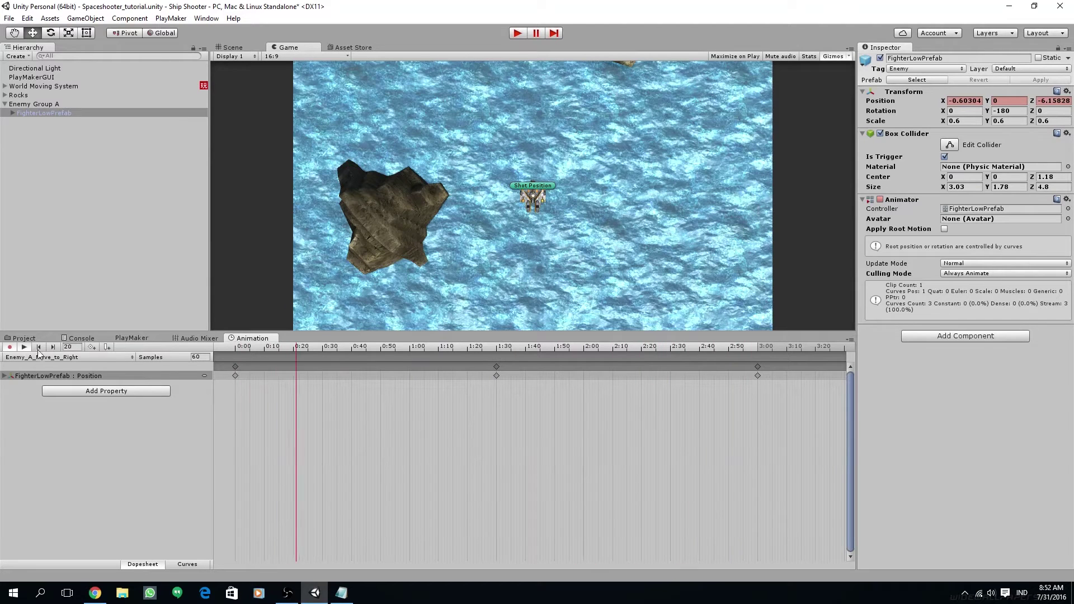
pyautogui.click(23, 347)
pyautogui.click(249, 47)
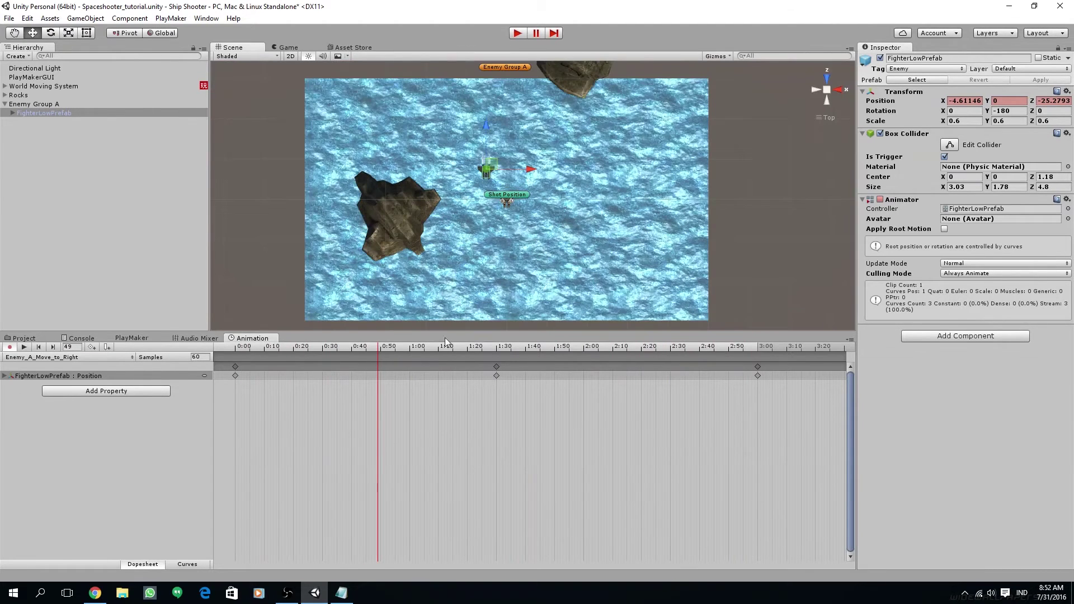
# Record a rotation key for the fighter at frame 90 with its Z rotation at 0
pyautogui.moveTo(476, 347); pyautogui.dragTo(495, 346)
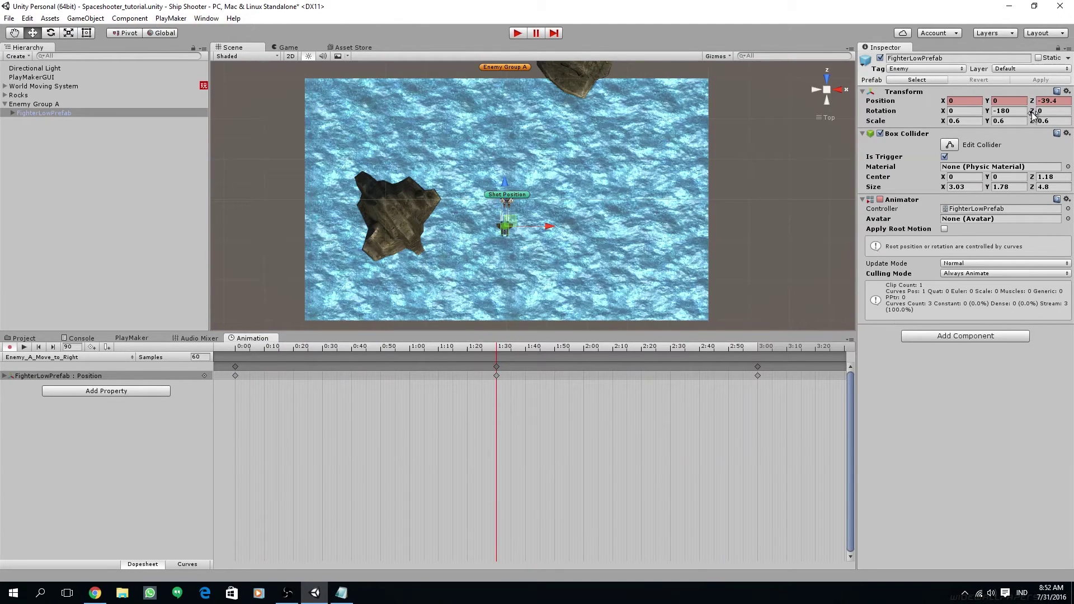
pyautogui.moveTo(1033, 115)
pyautogui.mouseDown()
pyautogui.moveTo(1006, 121)
pyautogui.moveTo(1049, 124)
pyautogui.mouseUp()
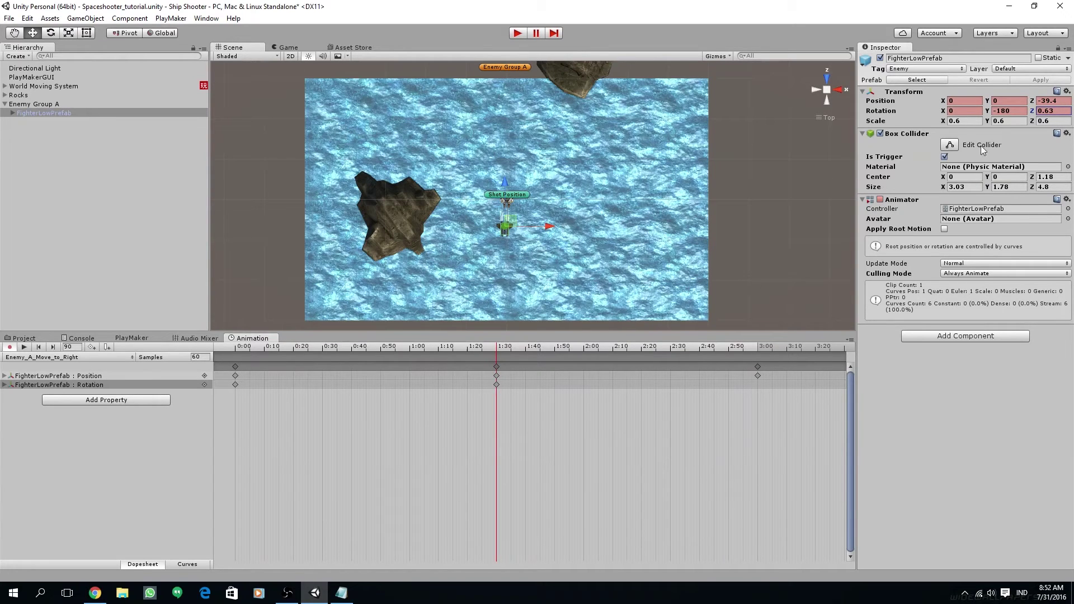
pyautogui.click(1054, 112)
pyautogui.write('0')
# Record a rotation key at frame 120 that banks the fighter with a Z rotation of 40
pyautogui.click(827, 89)
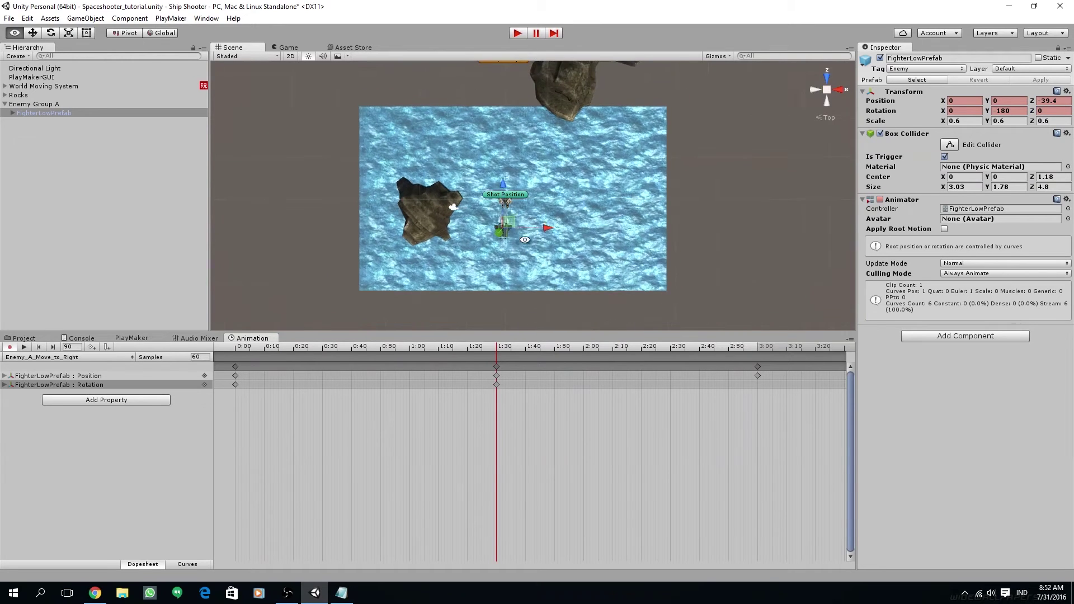
pyautogui.keyDown('alt'); pyautogui.moveTo(525, 239); pyautogui.dragTo(584, 357); pyautogui.keyUp('alt')
pyautogui.click(543, 347)
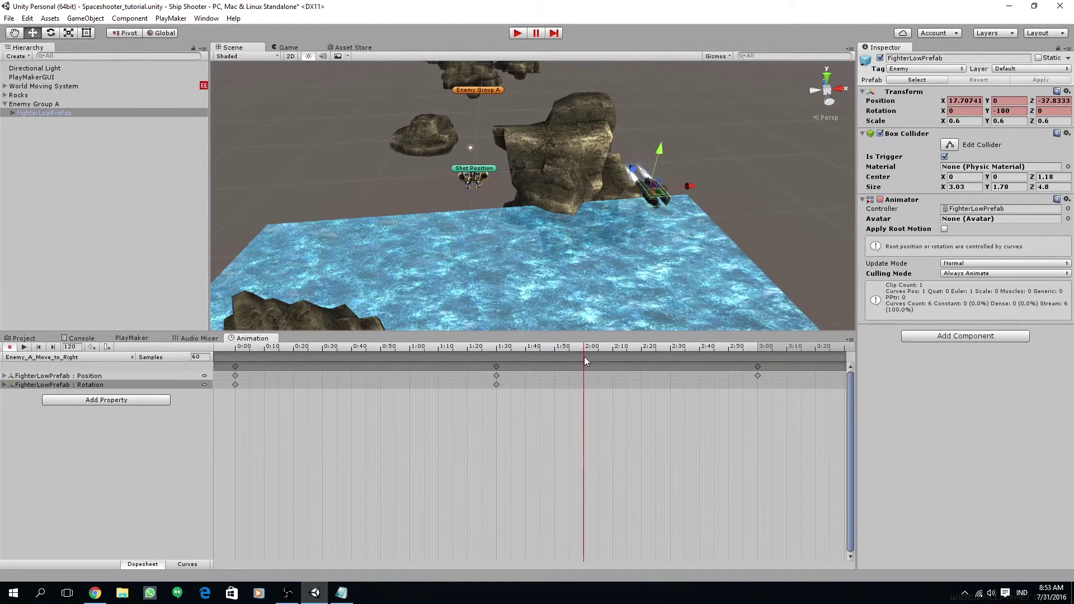
pyautogui.keyDown('alt'); pyautogui.moveTo(622, 232); pyautogui.dragTo(593, 232); pyautogui.keyUp('alt')
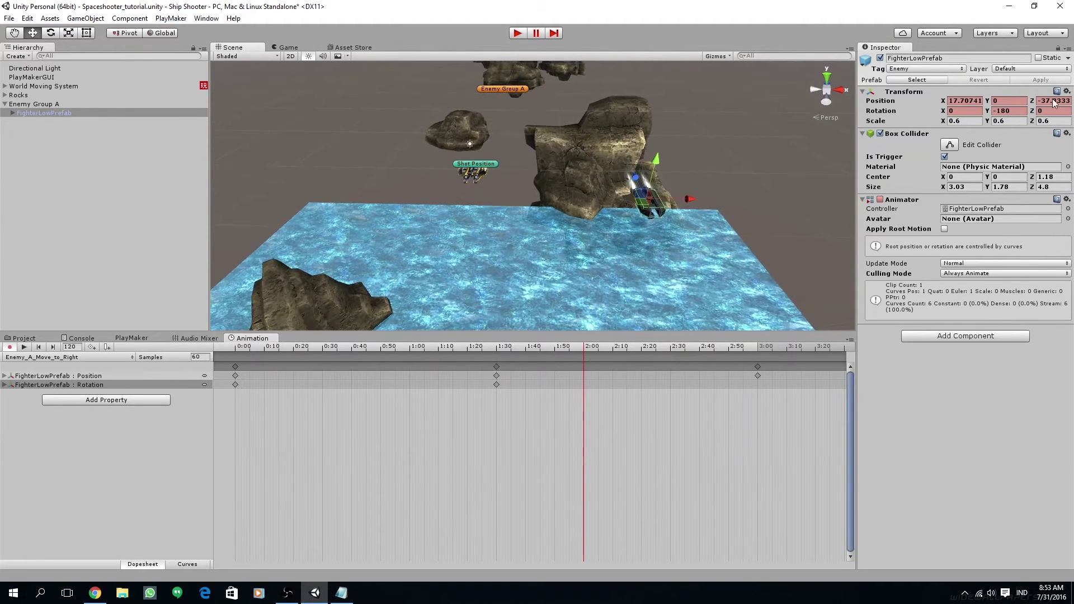
pyautogui.moveTo(1032, 111); pyautogui.dragTo(1057, 112)
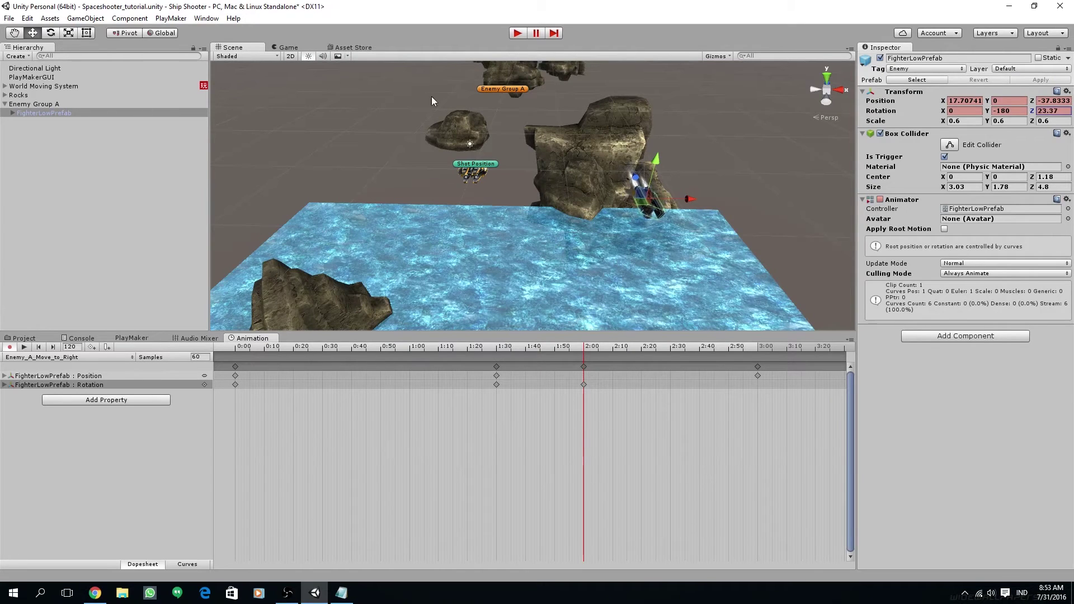
pyautogui.moveTo(431, 97); pyautogui.dragTo(663, 97)
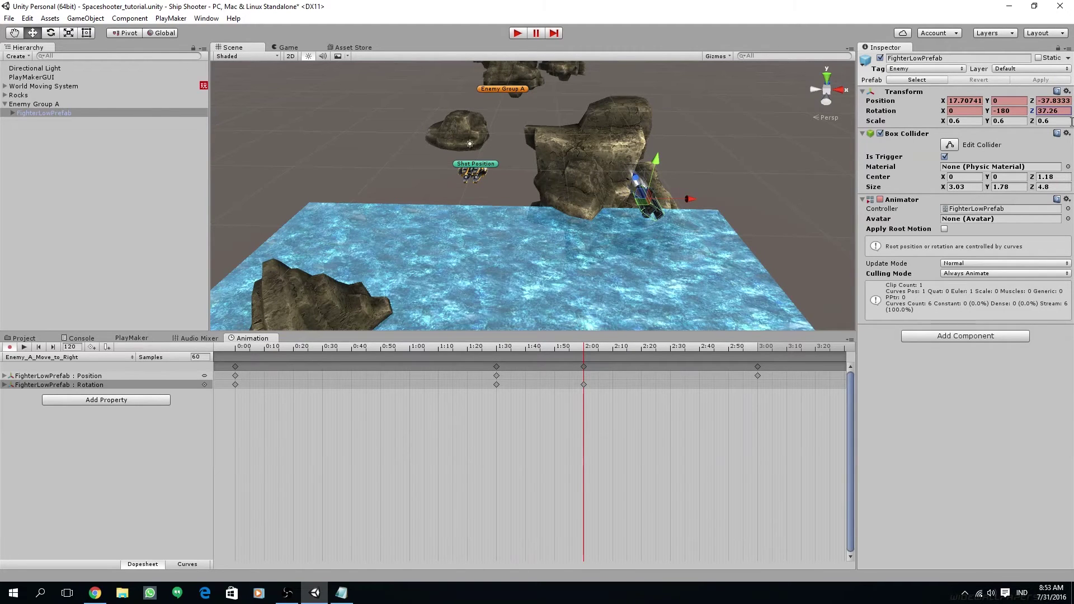
pyautogui.doubleClick(1046, 111)
pyautogui.write('40')
# Preview the banking flight in the Game view and scrub between frames 0 and 90 to examine the fighter's separate rotation axis values
pyautogui.click(289, 47)
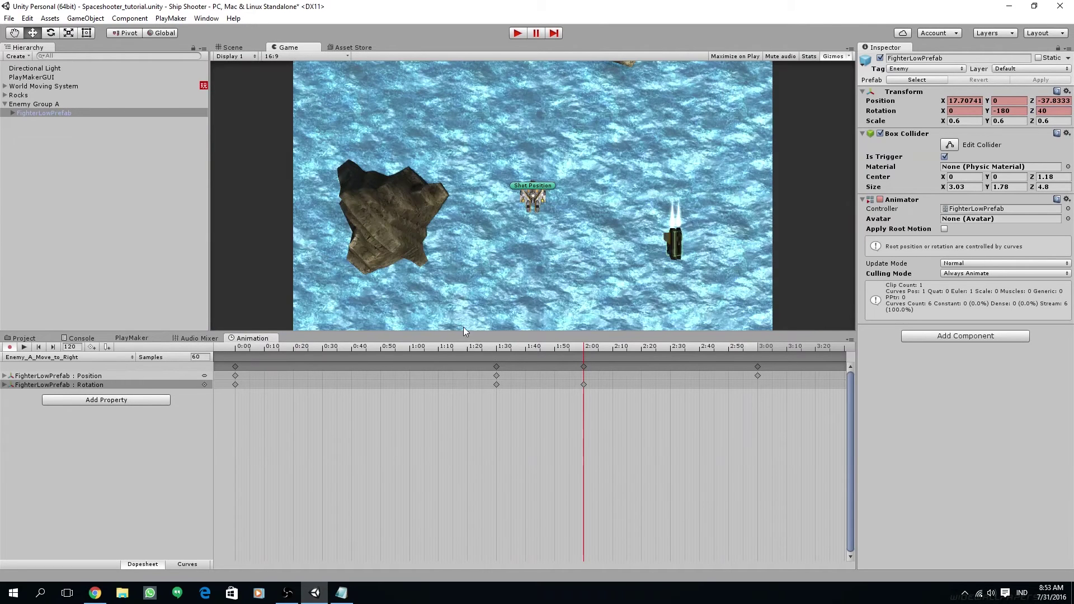
pyautogui.moveTo(469, 347); pyautogui.dragTo(114, 356)
pyautogui.click(25, 347)
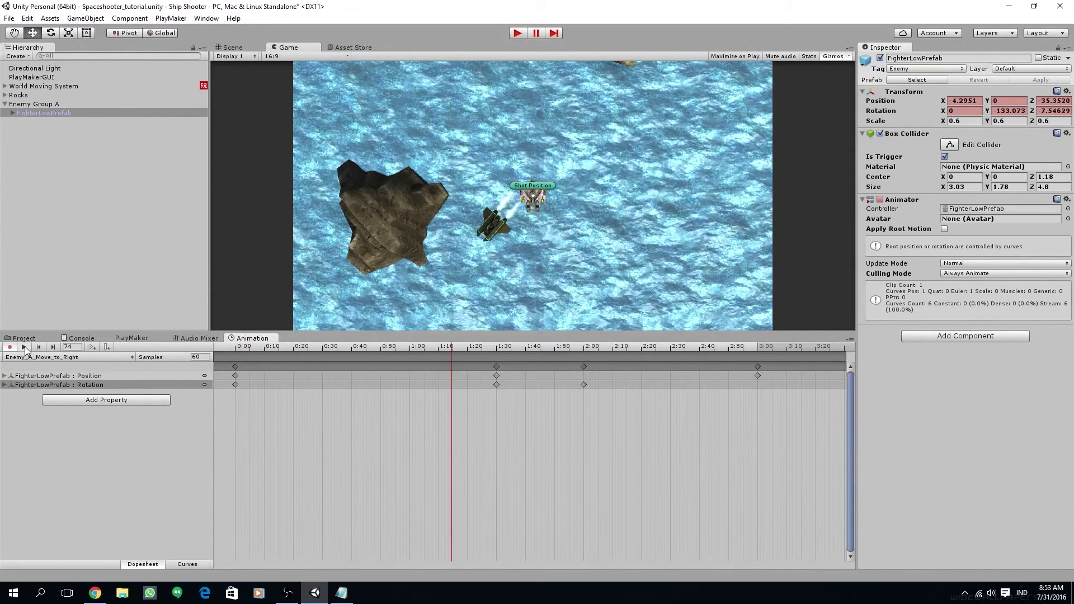
pyautogui.moveTo(462, 349); pyautogui.dragTo(498, 349)
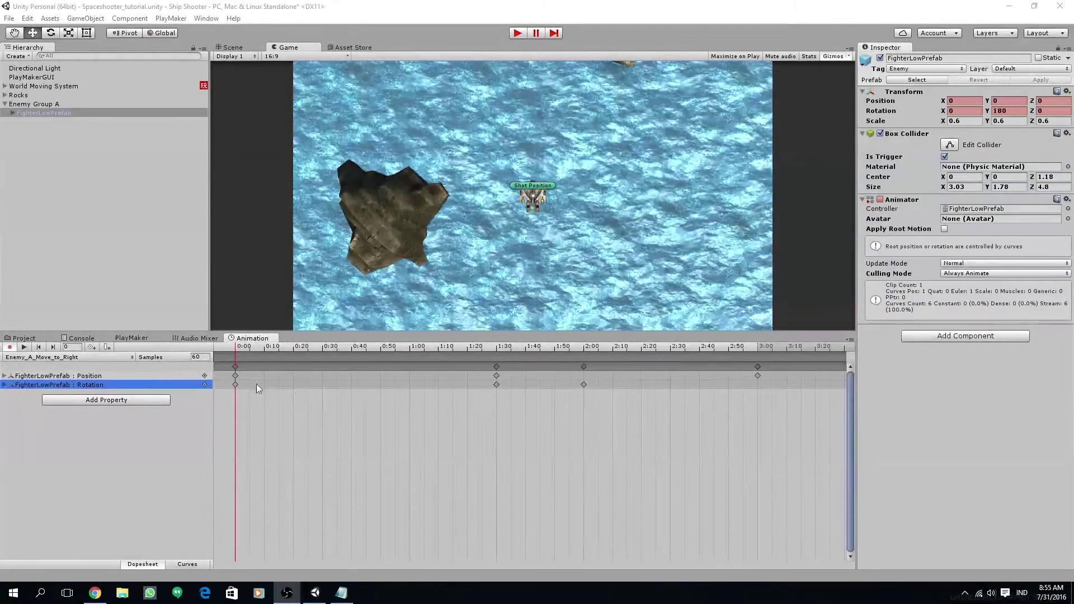
pyautogui.moveTo(233, 348); pyautogui.dragTo(484, 356)
pyautogui.click(5, 385)
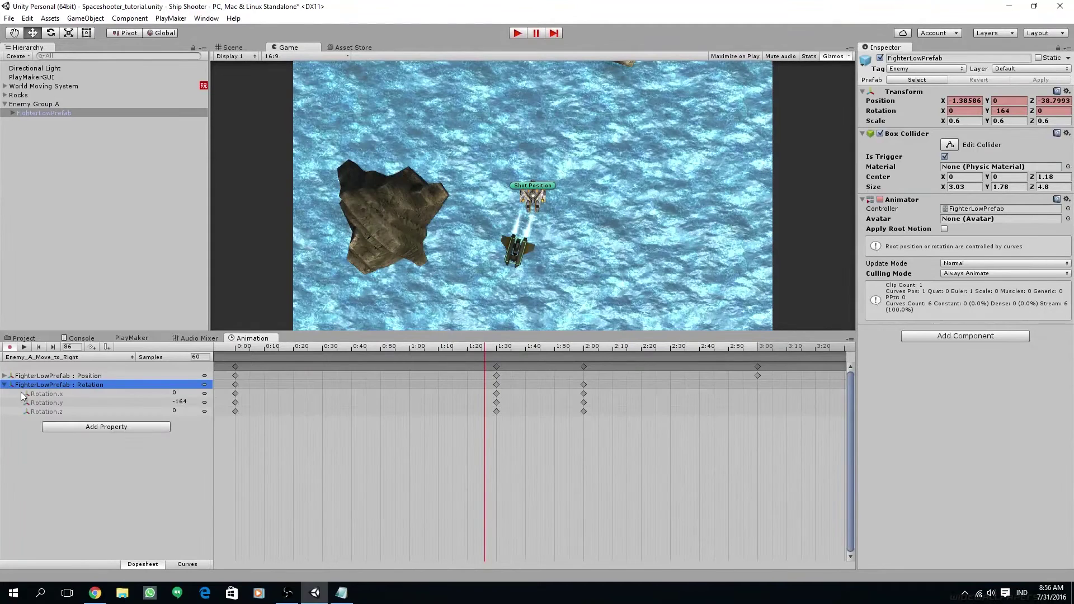
pyautogui.moveTo(259, 348); pyautogui.dragTo(498, 364)
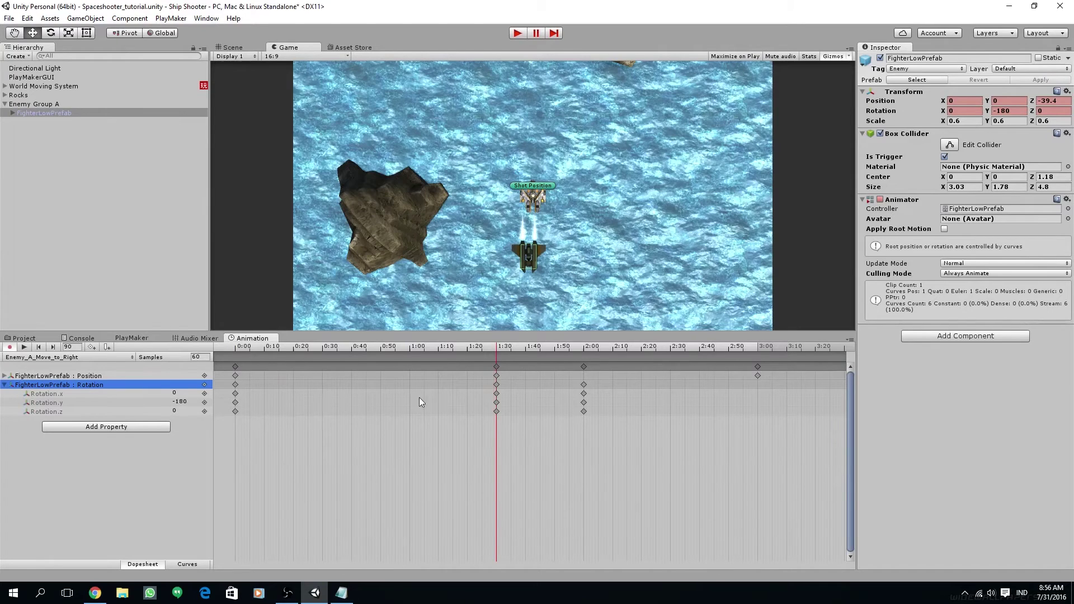
pyautogui.moveTo(424, 348); pyautogui.dragTo(366, 350)
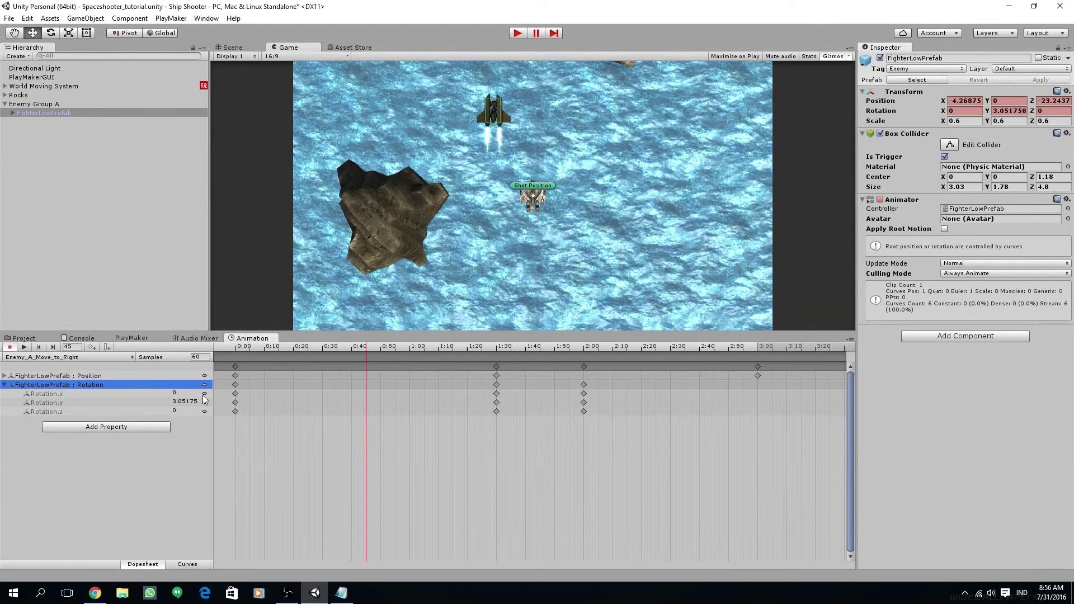
pyautogui.moveTo(266, 348); pyautogui.dragTo(28, 391)
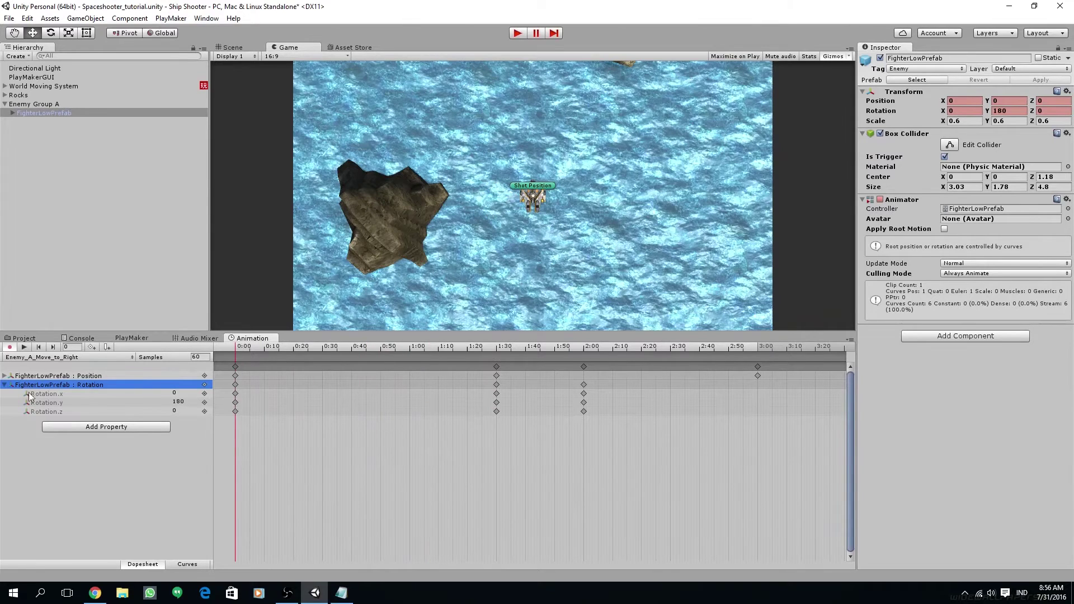
# Delete the fighter's Rotation.y keys at frames 90 and 120, keeping only the key at frame 0
pyautogui.click(5, 385)
pyautogui.click(5, 385)
pyautogui.click(497, 402)
pyautogui.rightClick(496, 402)
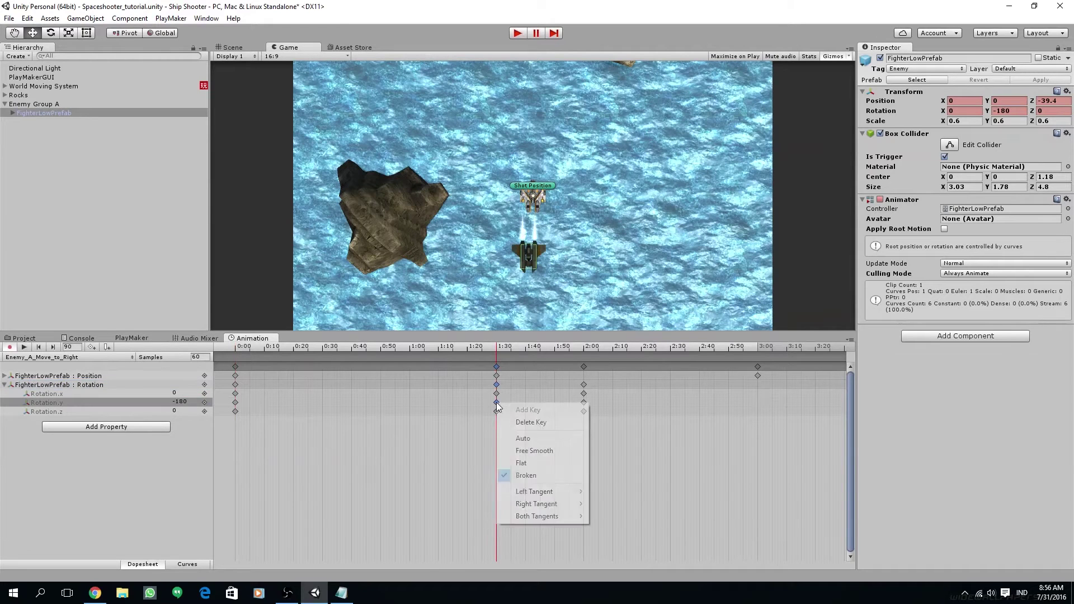
pyautogui.click(535, 423)
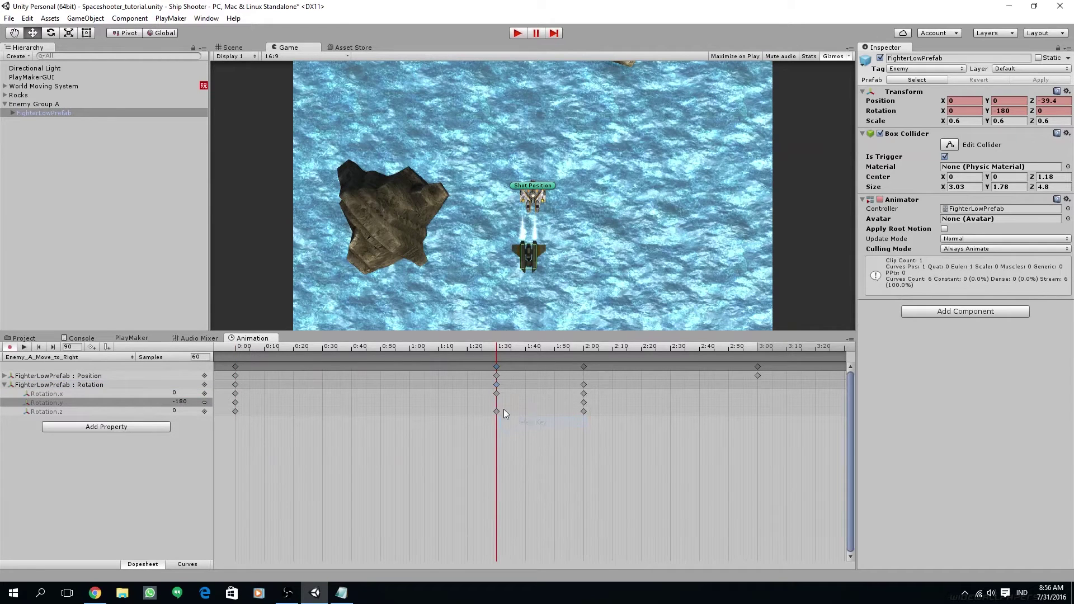
pyautogui.click(585, 401)
pyautogui.rightClick(585, 402)
pyautogui.click(618, 421)
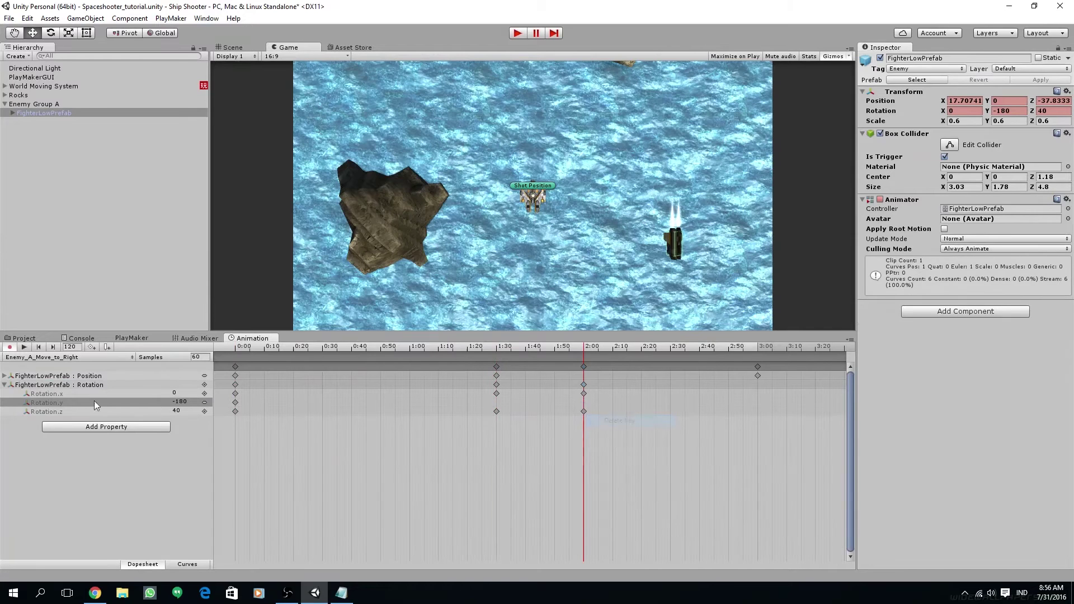
# Play the corrected fighter animation from frame 0 in the Game view to check its heading, and stop it
pyautogui.moveTo(254, 347); pyautogui.dragTo(35, 364)
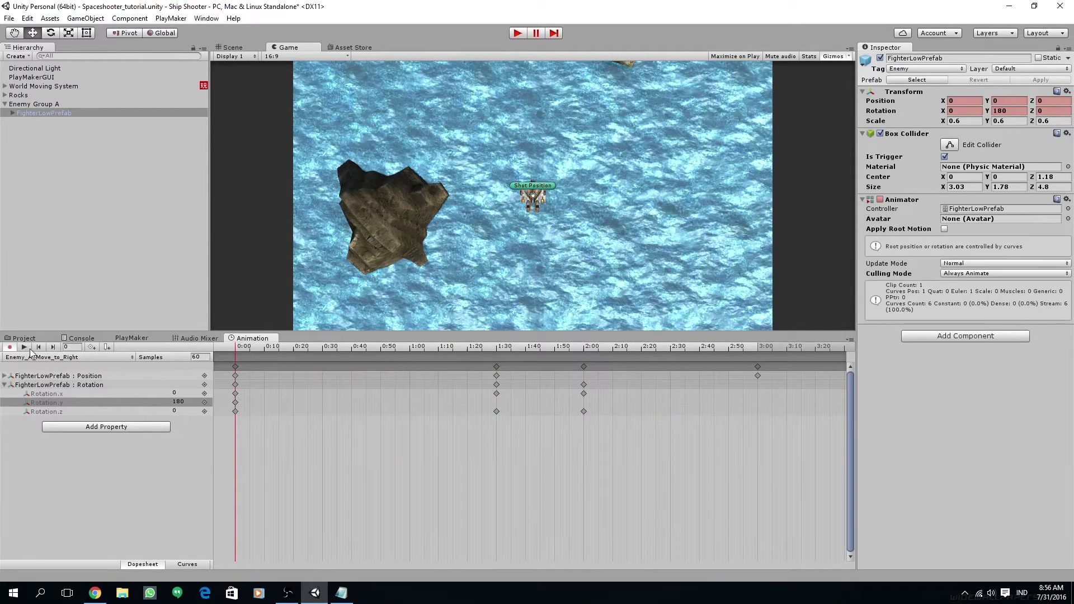
pyautogui.moveTo(232, 360); pyautogui.dragTo(206, 375)
pyautogui.click(24, 347)
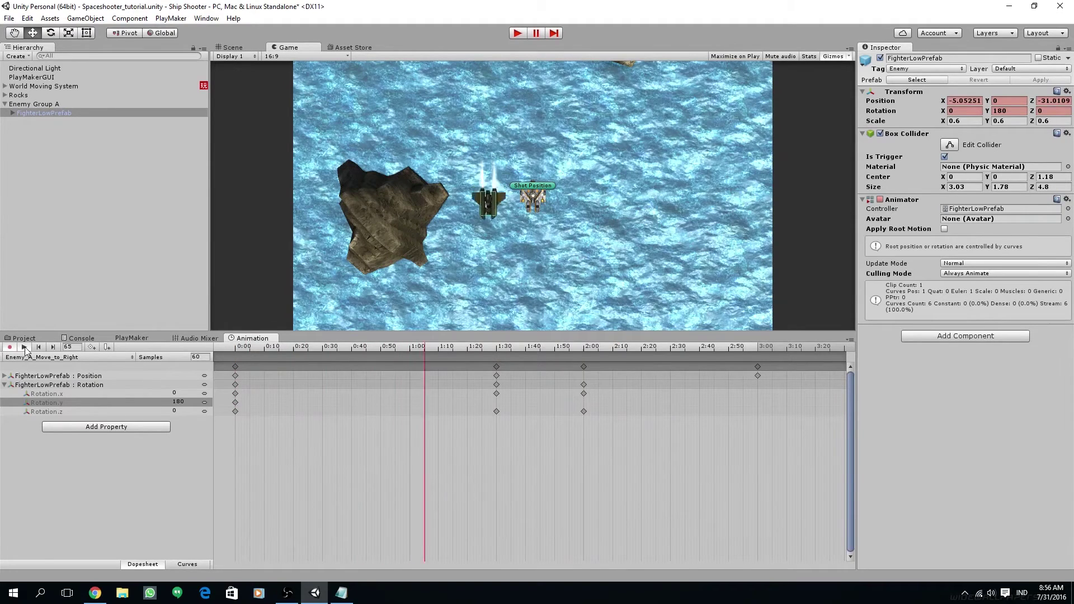
pyautogui.click(24, 347)
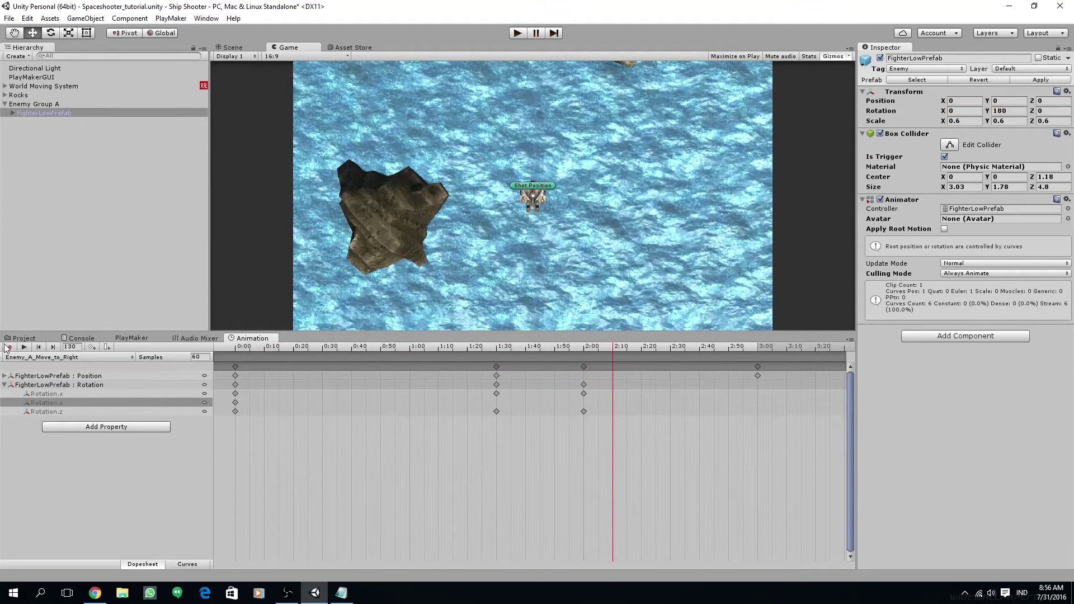
# Add a PlayMaker FSM to the Enemy Group A object
pyautogui.click(232, 47)
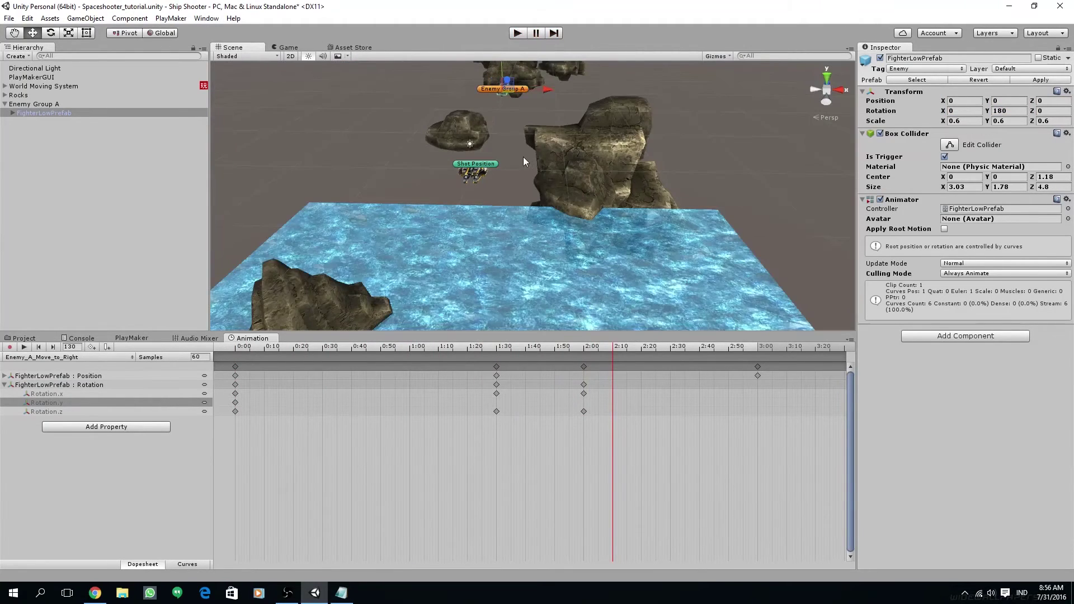
pyautogui.keyDown('alt'); pyautogui.moveTo(449, 132); pyautogui.dragTo(537, 235); pyautogui.keyUp('alt')
pyautogui.click(45, 105)
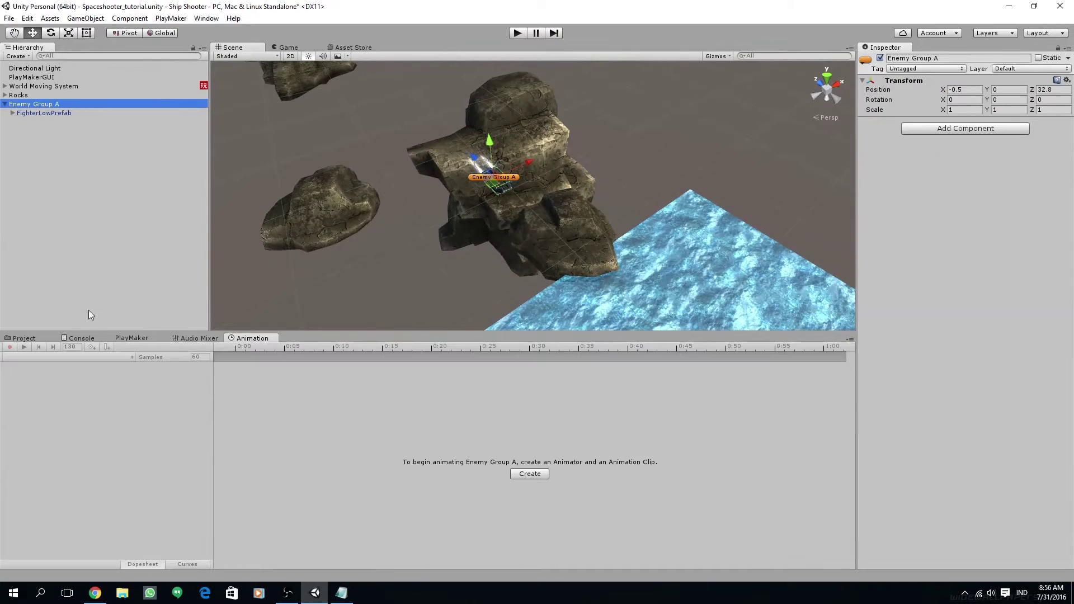
pyautogui.click(134, 338)
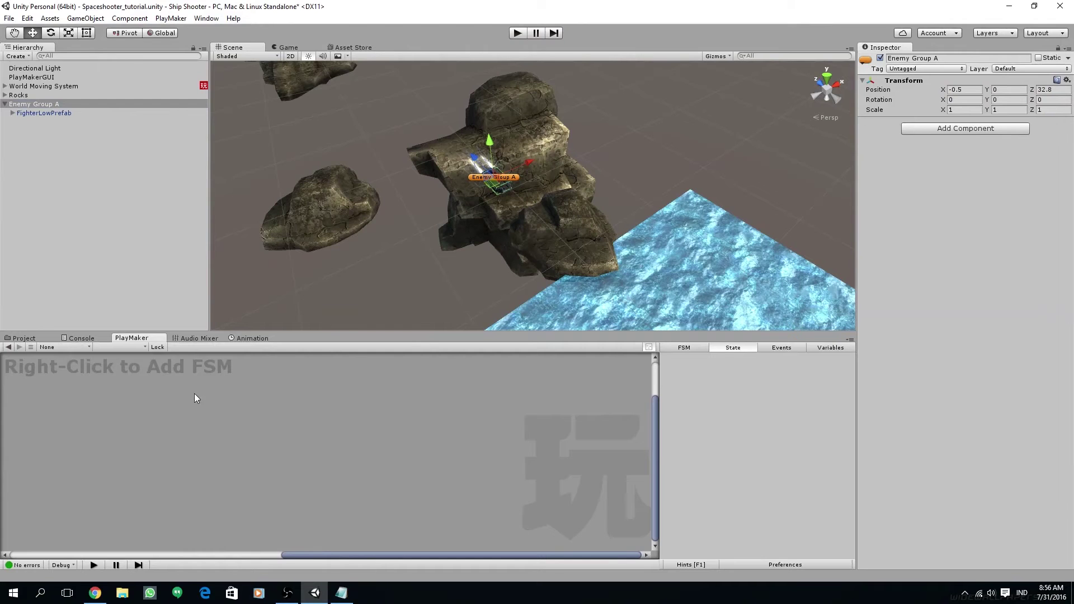
pyautogui.rightClick(233, 401)
pyautogui.click(261, 413)
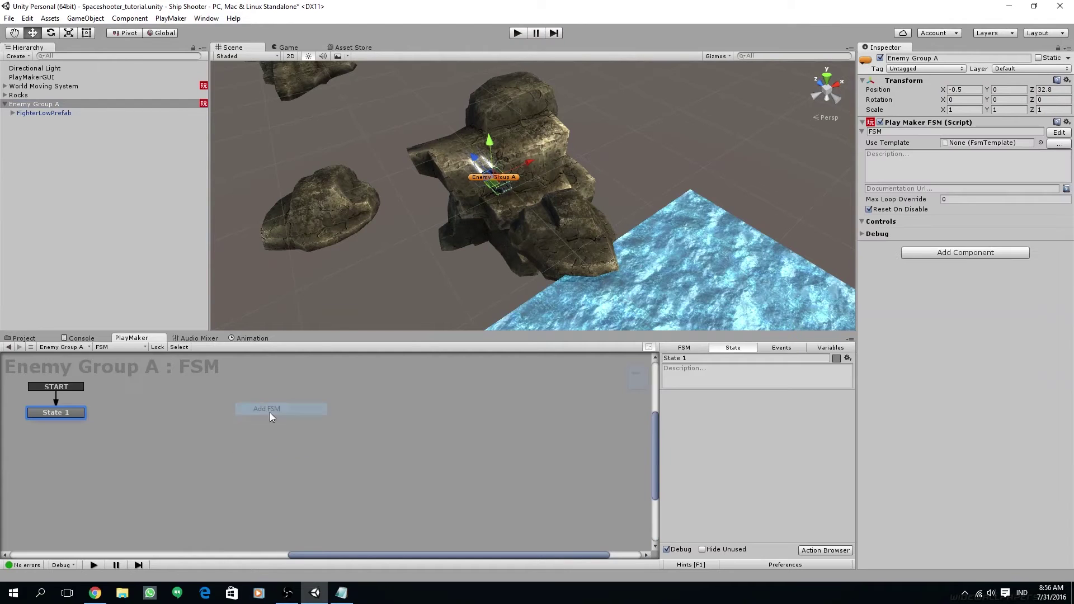
# Name the FSM "Enemy Group Enabler" and show the settings of State 1
pyautogui.click(674, 347)
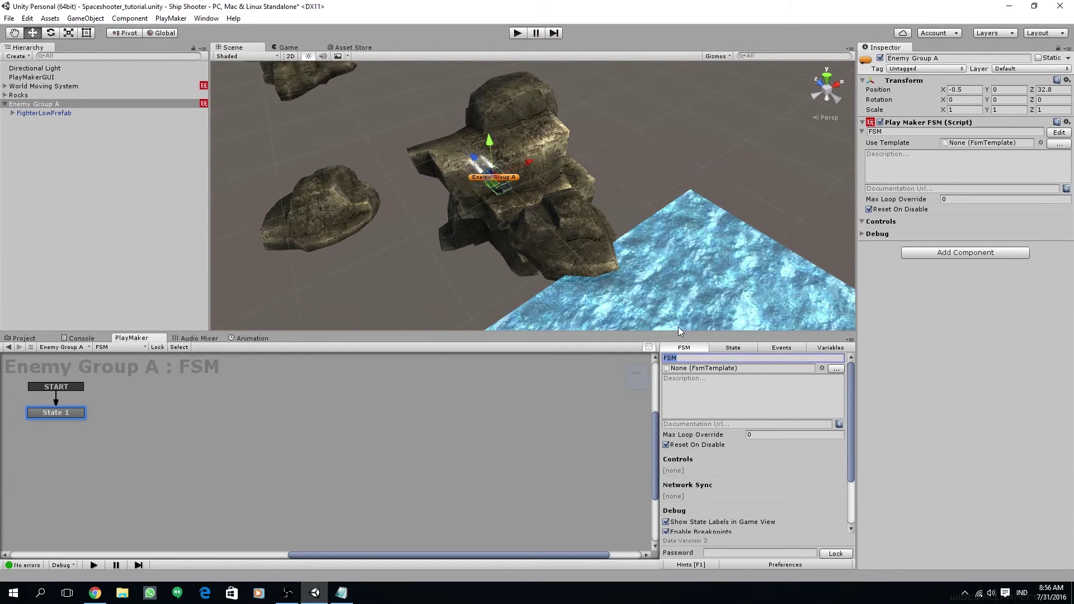
pyautogui.write('Enemy ')
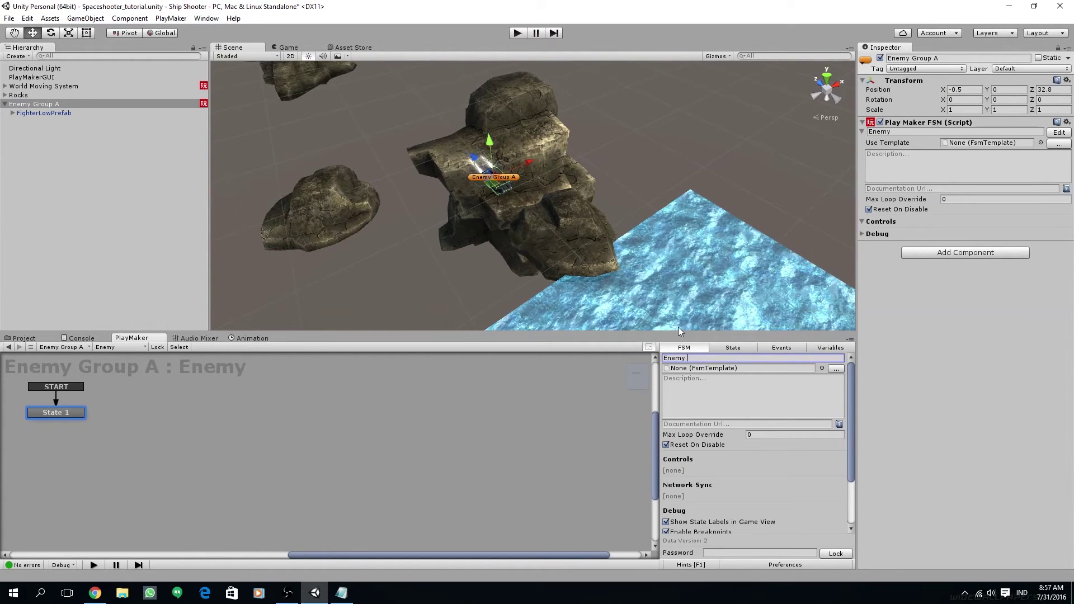
pyautogui.write('Group Enabler')
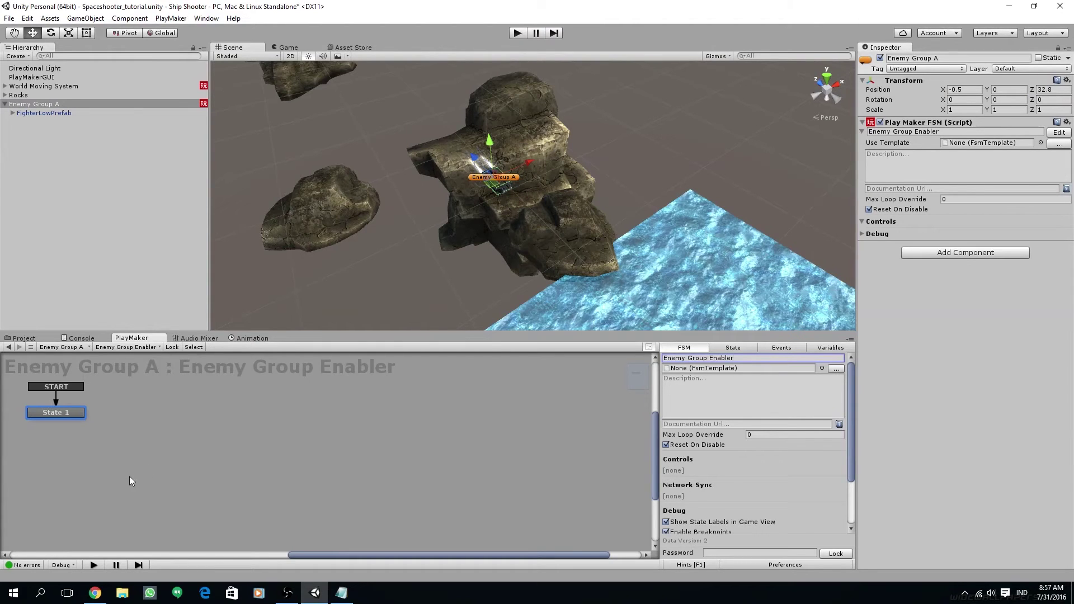
pyautogui.moveTo(129, 481); pyautogui.dragTo(334, 497, button='middle')
pyautogui.click(733, 349)
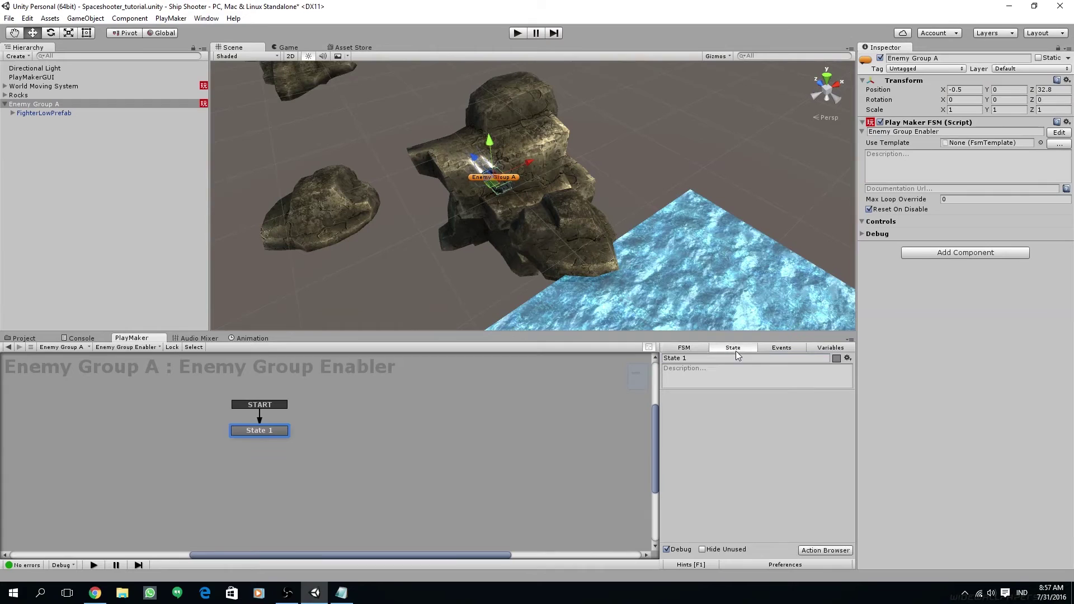
pyautogui.moveTo(367, 456); pyautogui.dragTo(418, 452, button='middle')
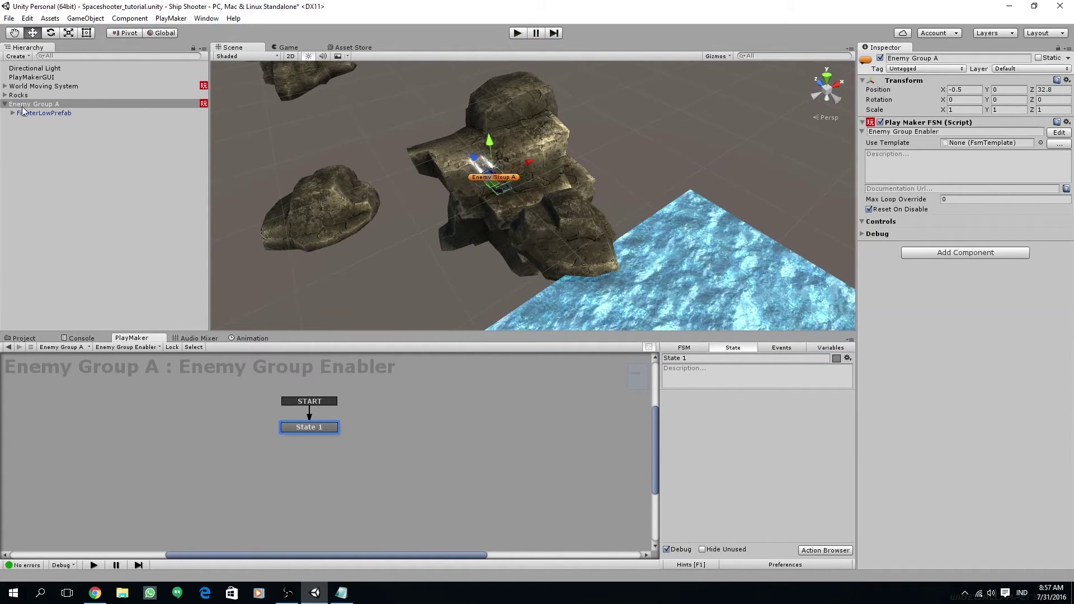
# Duplicate FighterLowPrefab four times inside Enemy Group A
pyautogui.click(41, 114)
pyautogui.hotkey('ctrl', 'd')
pyautogui.hotkey('ctrl', 'd')
pyautogui.hotkey('ctrl', 'd')
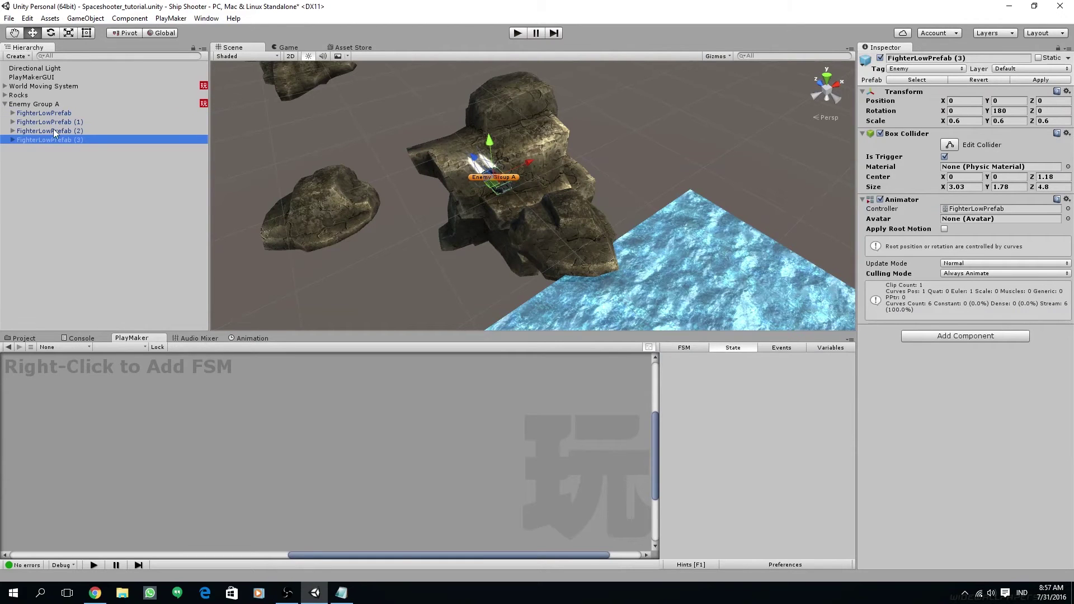
pyautogui.hotkey('ctrl', 'd')
# Deactivate all five FighterLowPrefab objects in Enemy Group A, and select the group again
pyautogui.keyDown('shift'); pyautogui.click(50, 114); pyautogui.keyUp('shift')
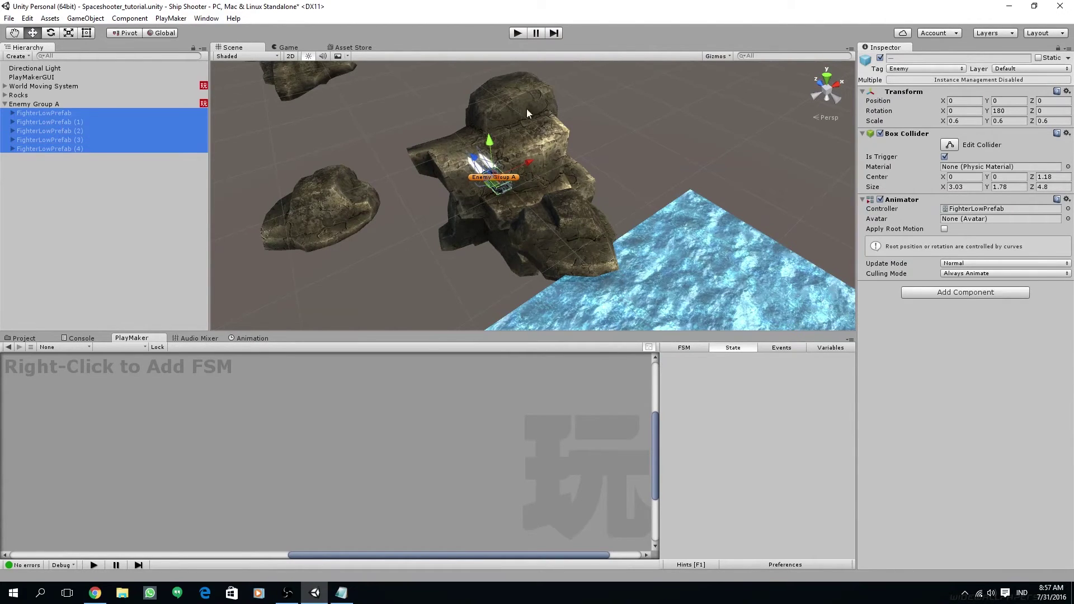
pyautogui.click(881, 57)
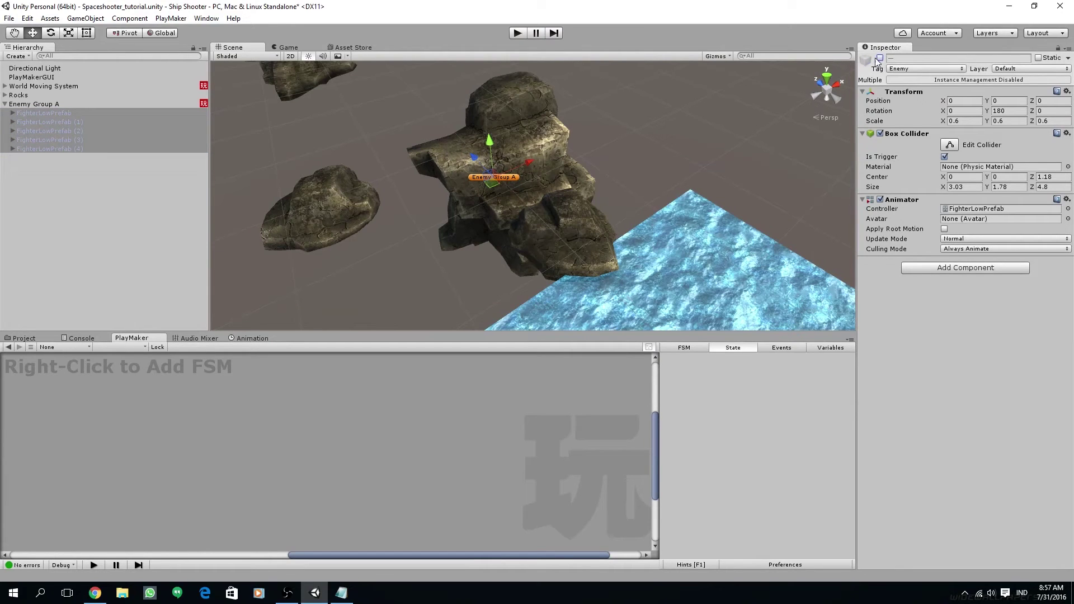
pyautogui.click(45, 107)
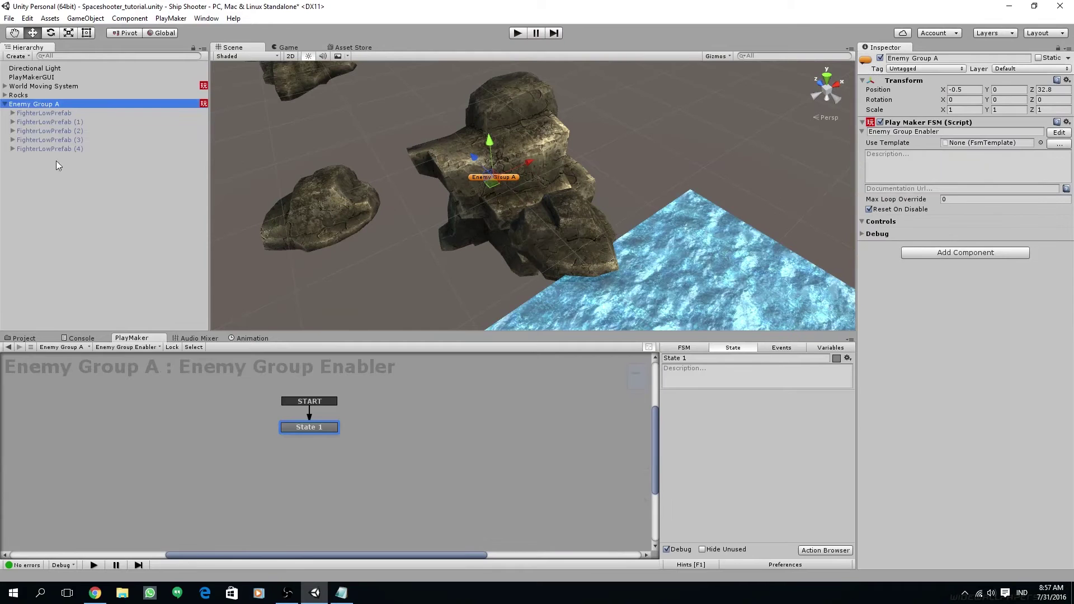
# Add a Get Next Child action to State 1 of the Enemy Group Enabler FSM
pyautogui.click(334, 427)
pyautogui.click(826, 550)
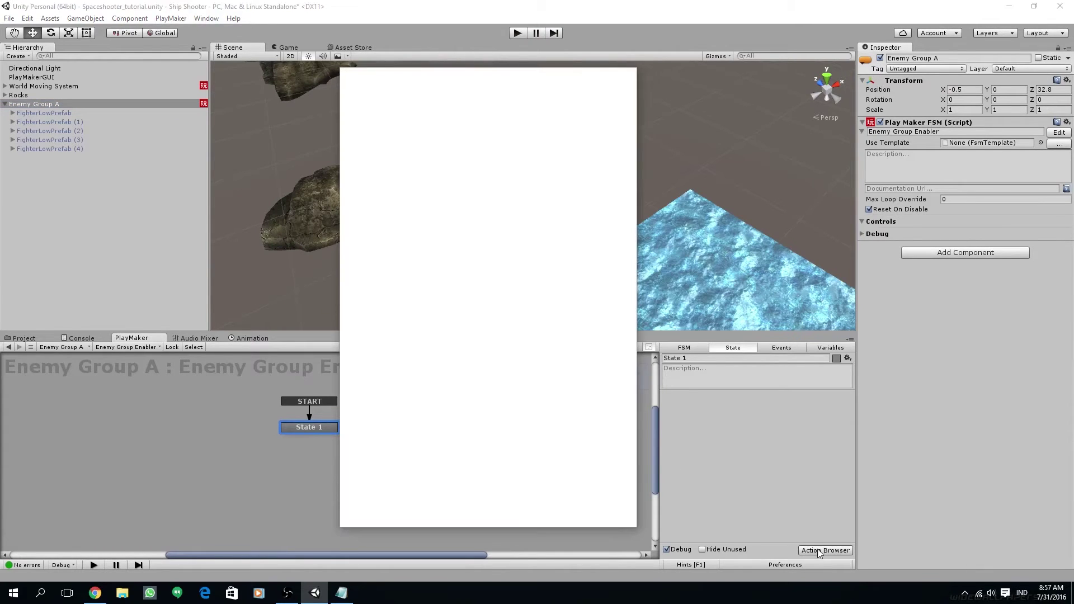
pyautogui.write('Get Next c')
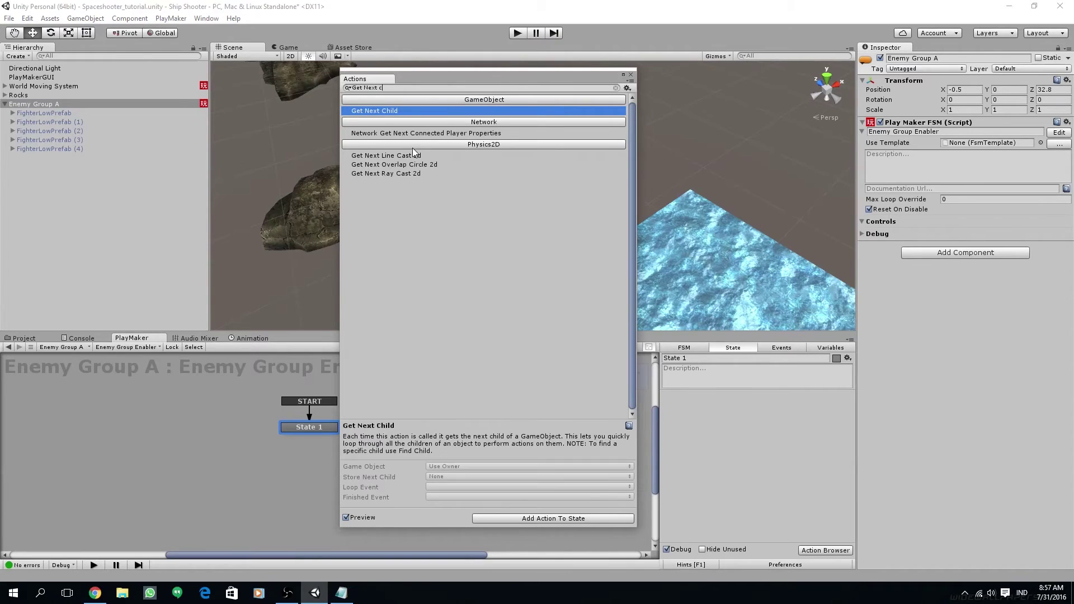
pyautogui.doubleClick(403, 110)
pyautogui.click(630, 75)
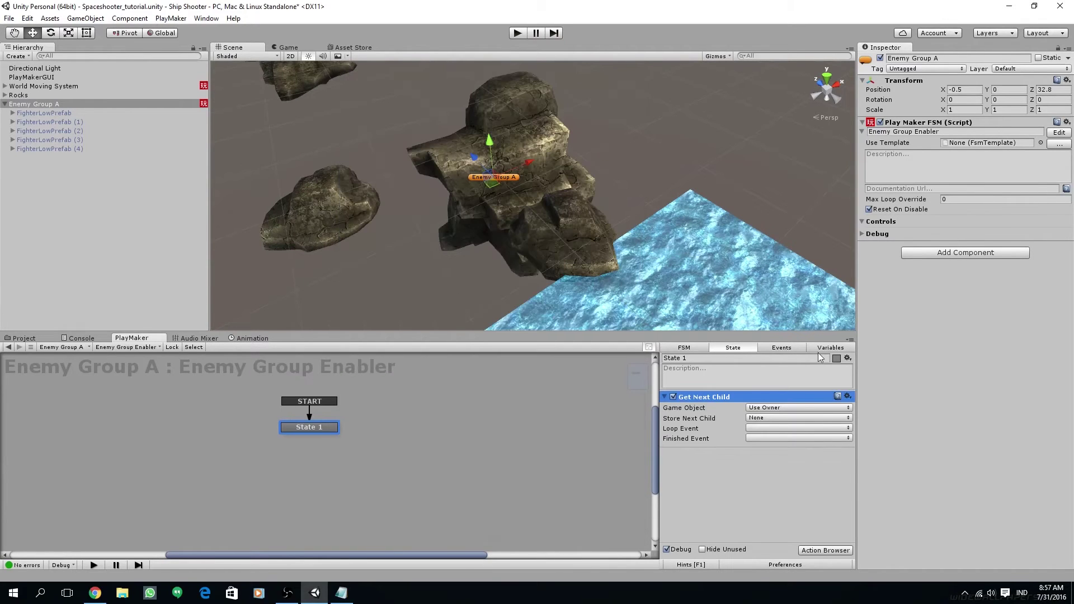
# Create a GameObject variable named "currentChild" in the FSM
pyautogui.click(823, 348)
pyautogui.click(744, 534)
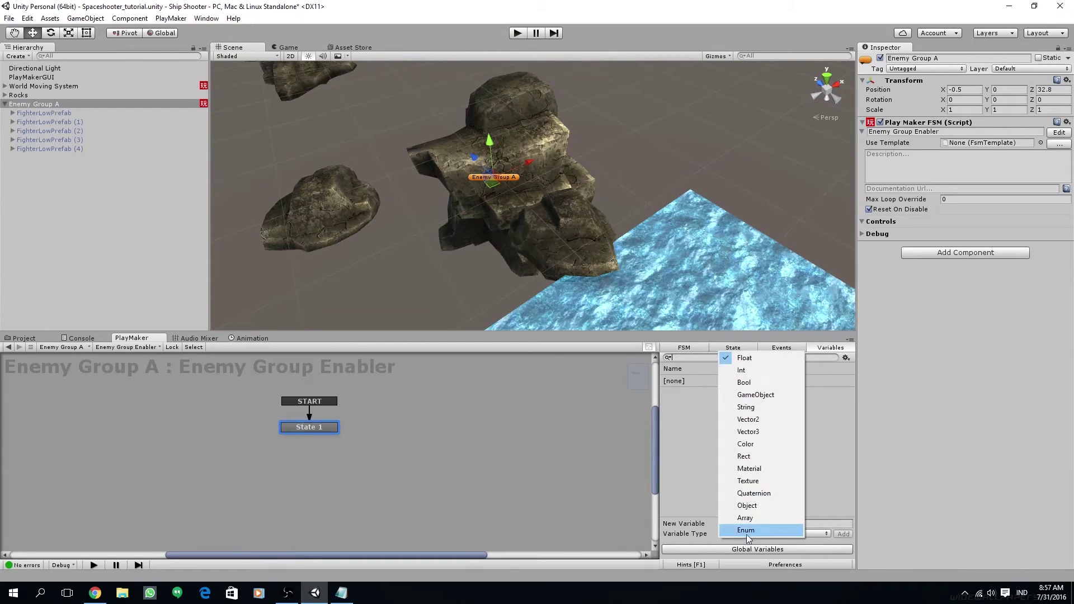
pyautogui.click(758, 397)
pyautogui.click(783, 524)
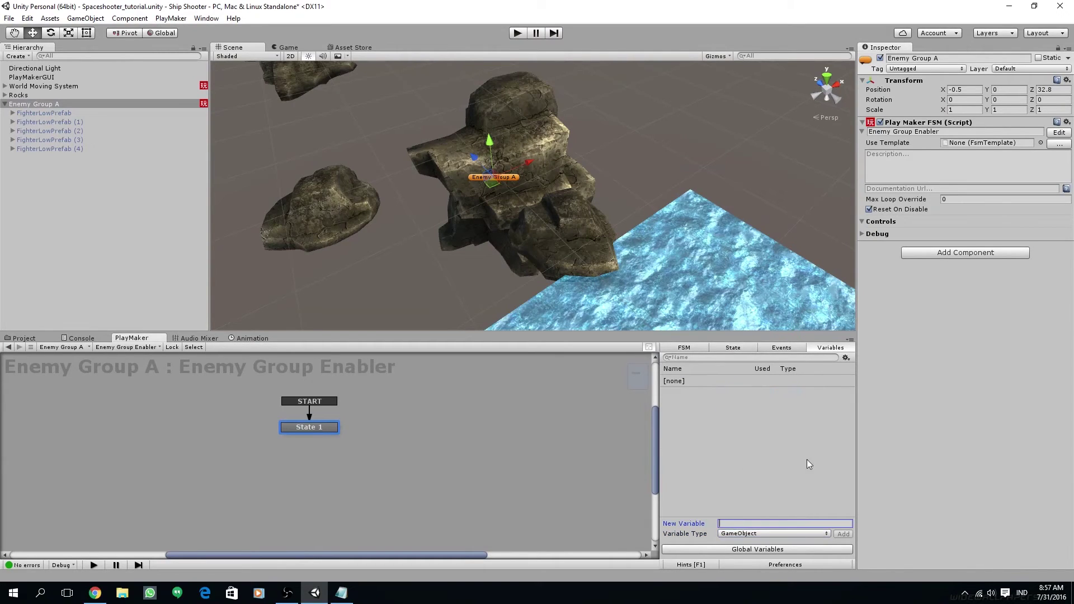
pyautogui.write('currentChild')
pyautogui.press('Return')
pyautogui.click(818, 452)
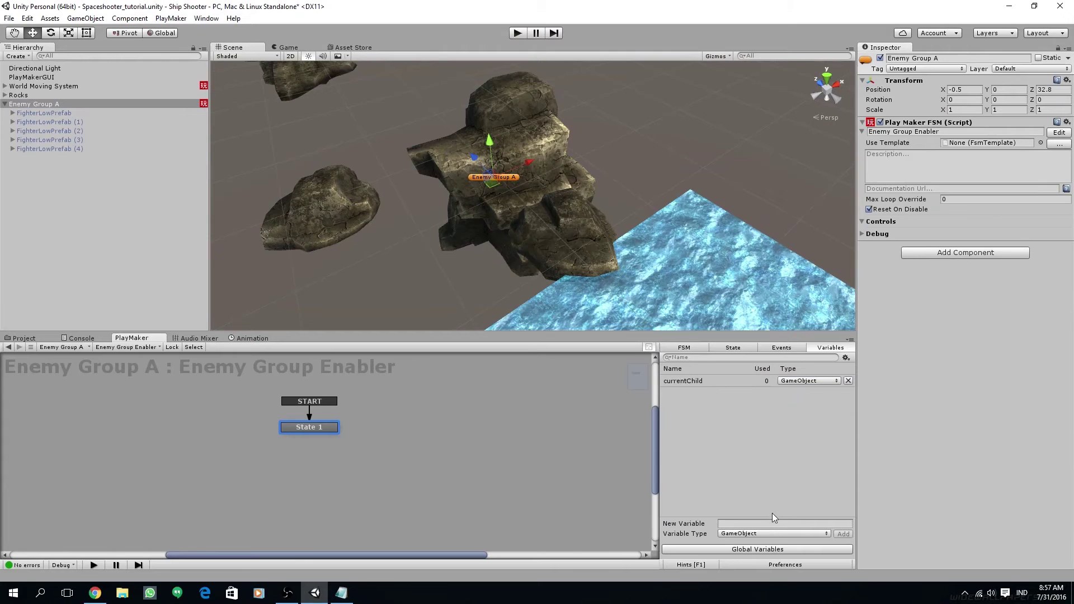
# Create an Int variable named "numChild" in the FSM
pyautogui.click(772, 533)
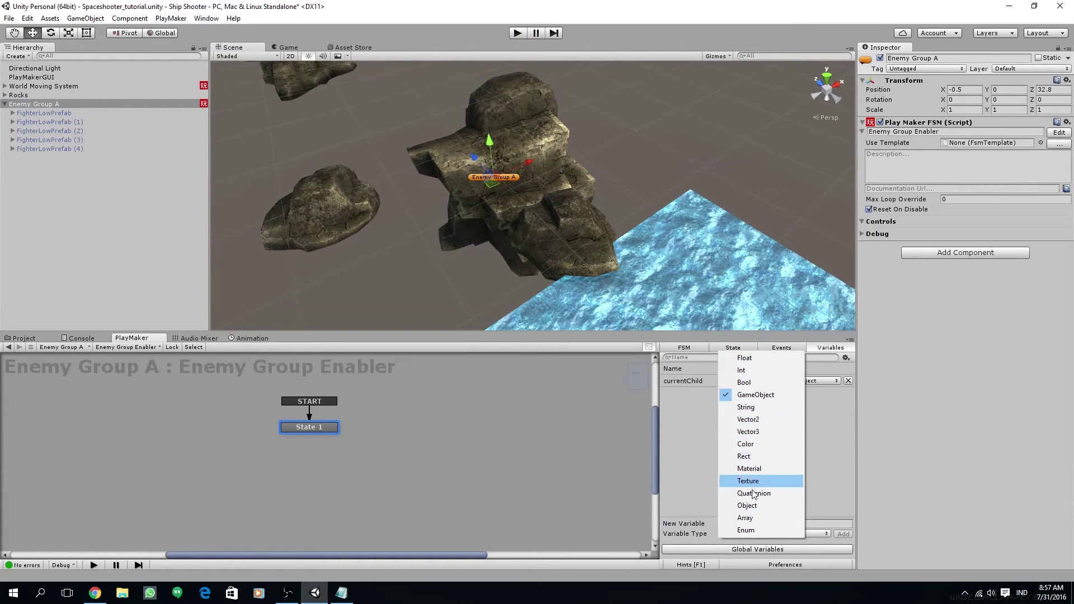
pyautogui.click(758, 369)
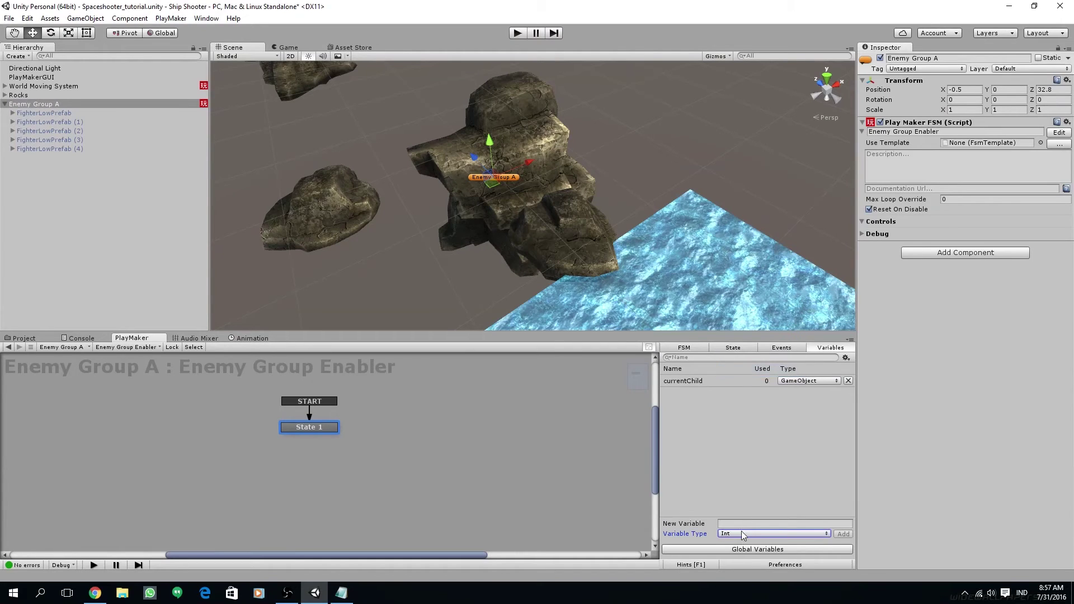
pyautogui.write('num')
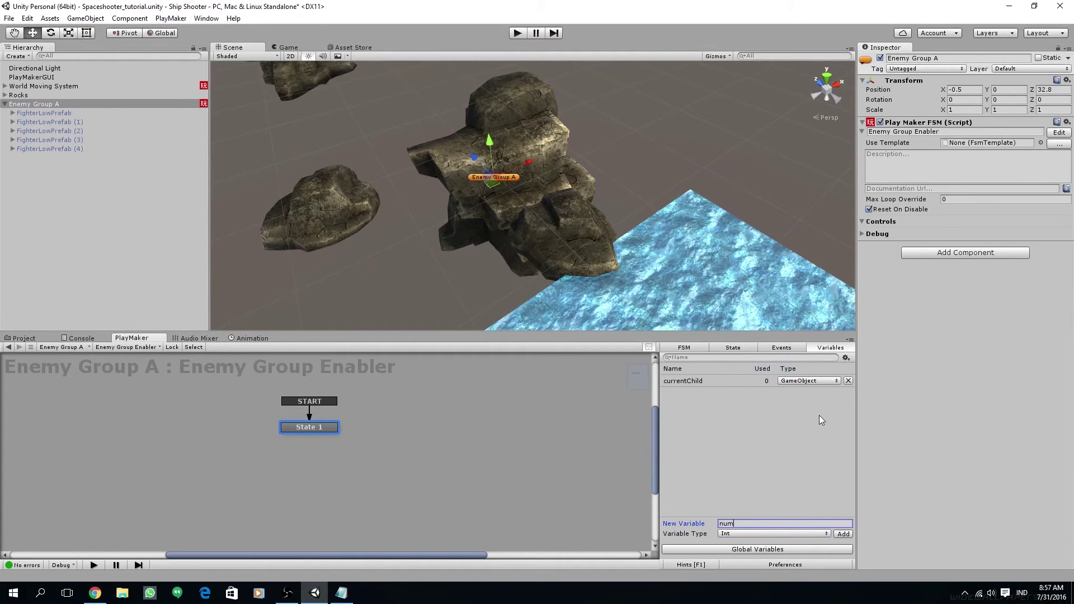
pyautogui.write('Child')
pyautogui.click(846, 534)
# Set State 1's Get Next Child action to store the next child in currentChild
pyautogui.click(733, 348)
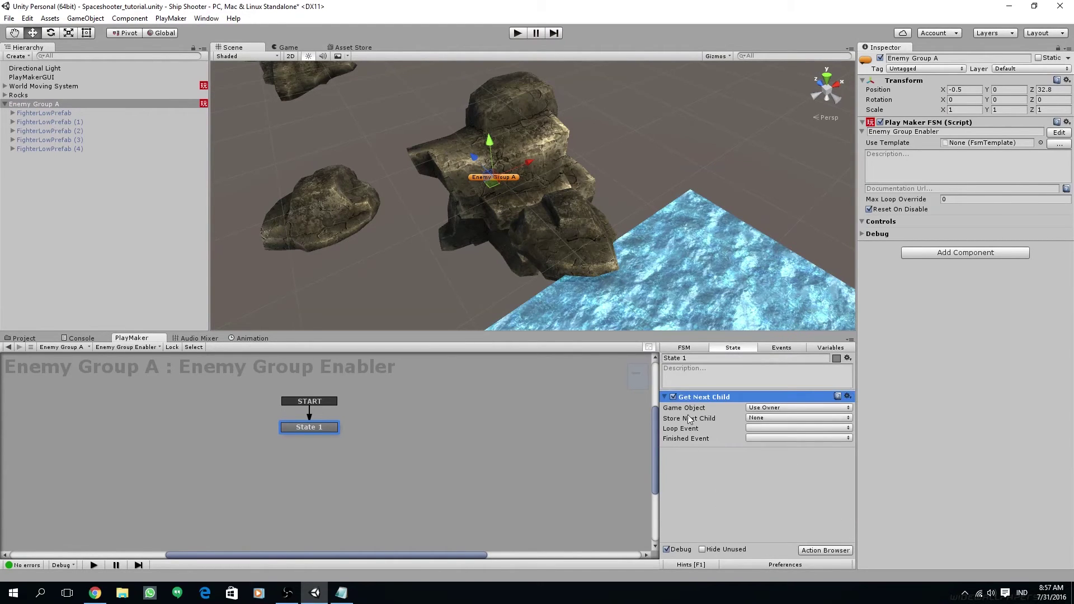
pyautogui.moveTo(318, 425); pyautogui.dragTo(351, 425, button='middle')
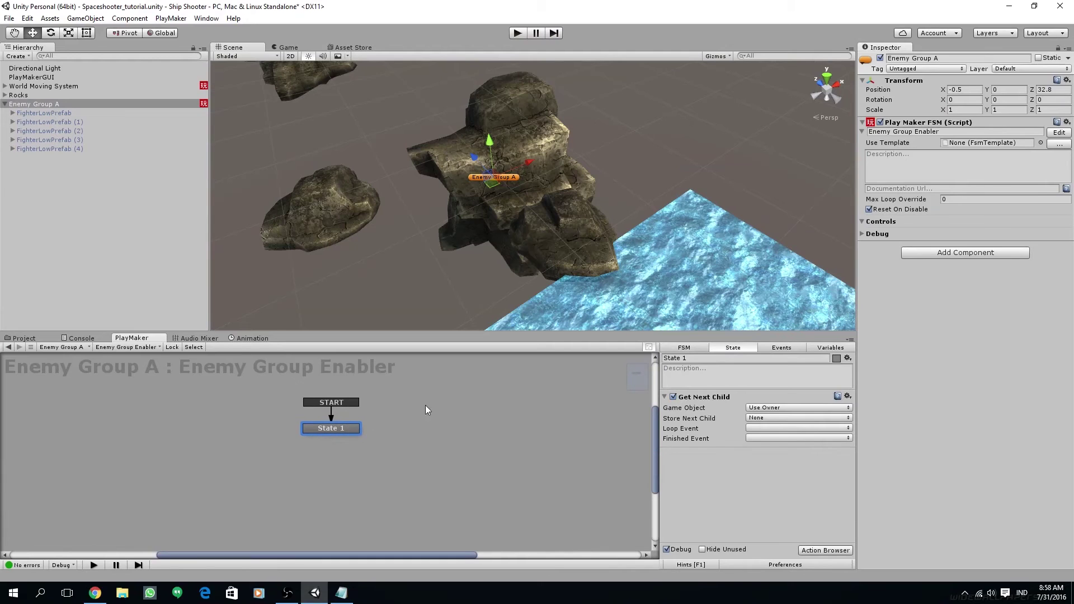
pyautogui.click(764, 418)
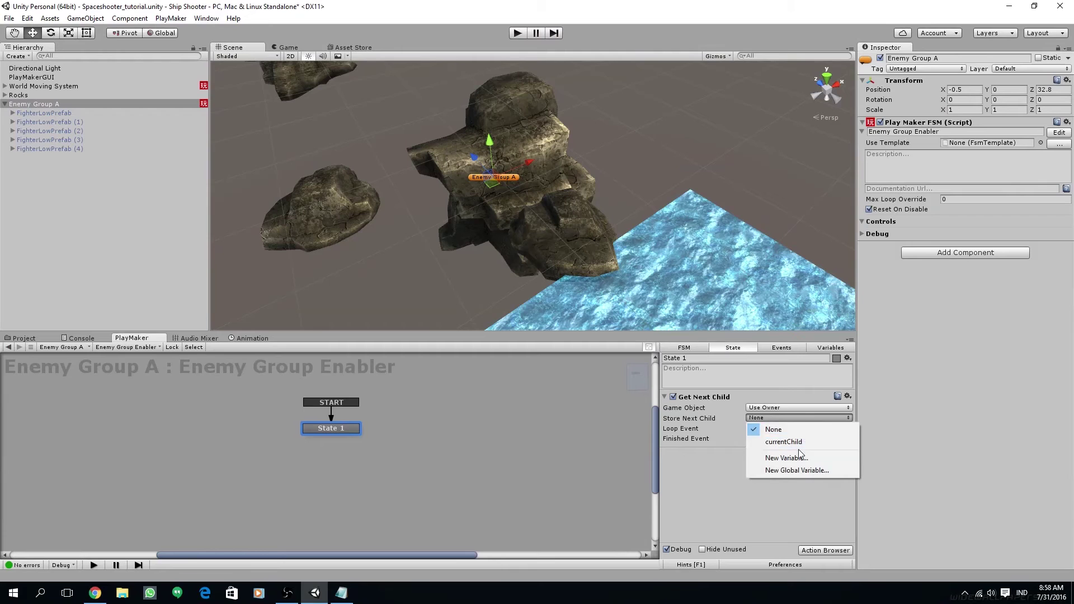
pyautogui.click(783, 441)
# Add two events to the FSM, named "LAUNCH CHILD" and "CHECK CHILD"
pyautogui.click(781, 348)
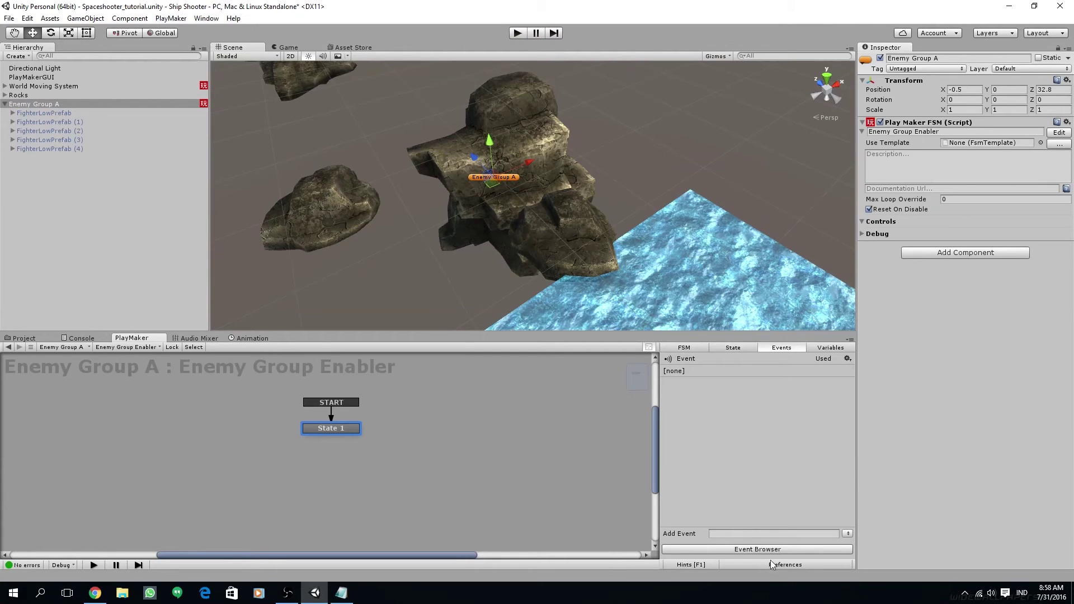
pyautogui.click(773, 535)
pyautogui.write('LAUNCH CHI')
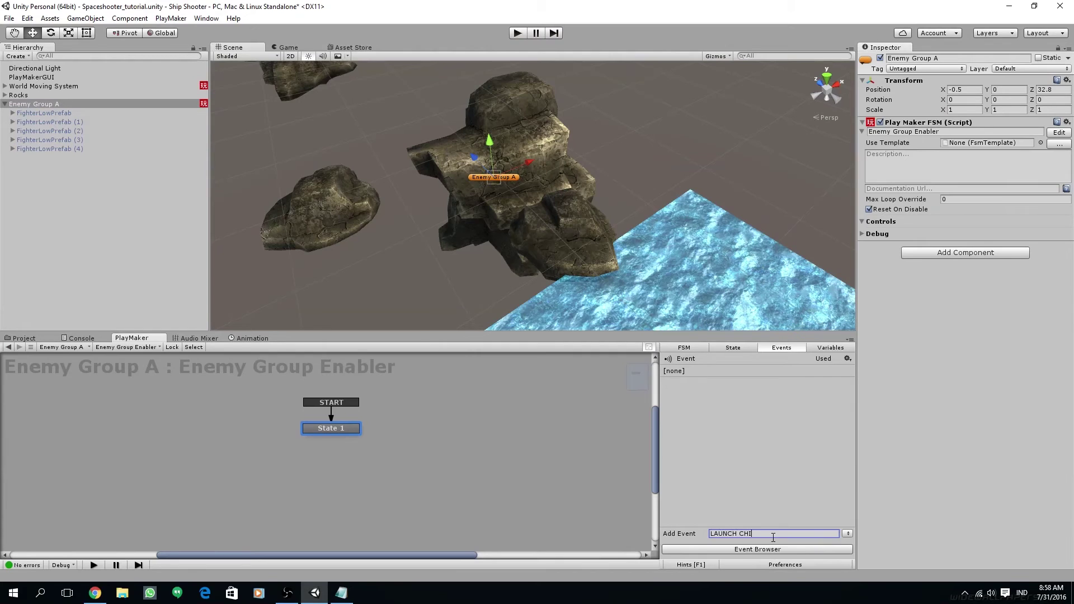
pyautogui.write('LD')
pyautogui.press('Return')
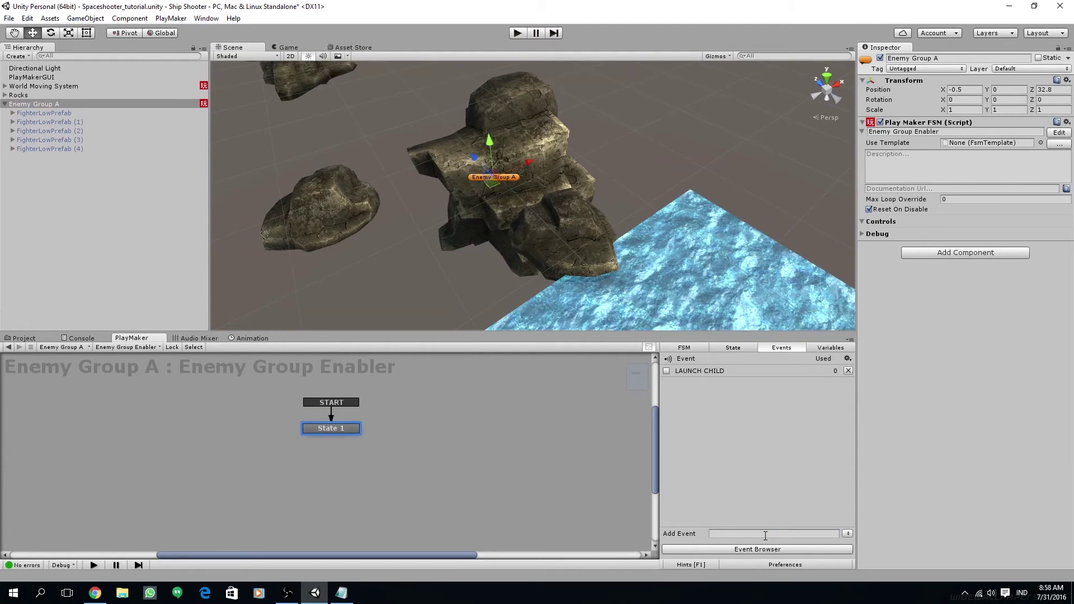
pyautogui.click(765, 534)
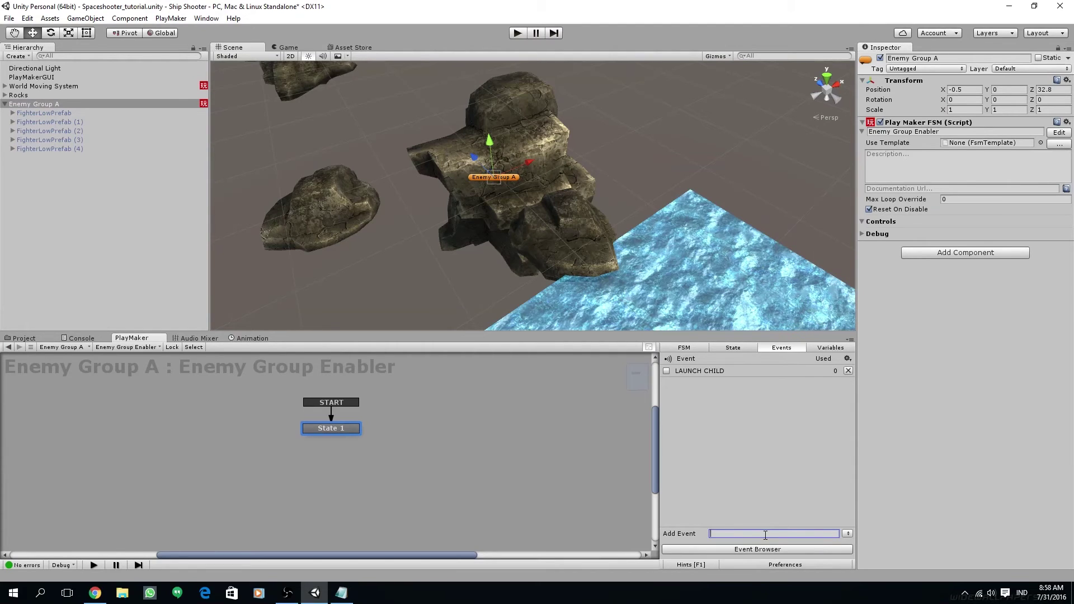
pyautogui.write('CHECK CHILD')
pyautogui.press('Return')
# Add a transition to State 1 that uses the LAUNCH CHILD event
pyautogui.click(732, 348)
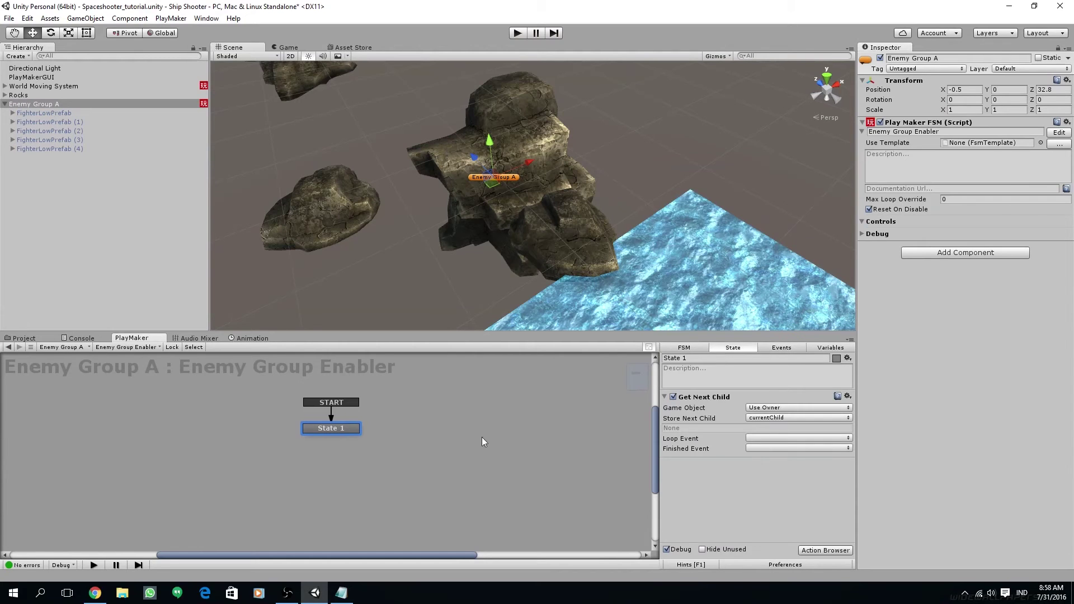
pyautogui.rightClick(339, 434)
pyautogui.moveTo(358, 440)
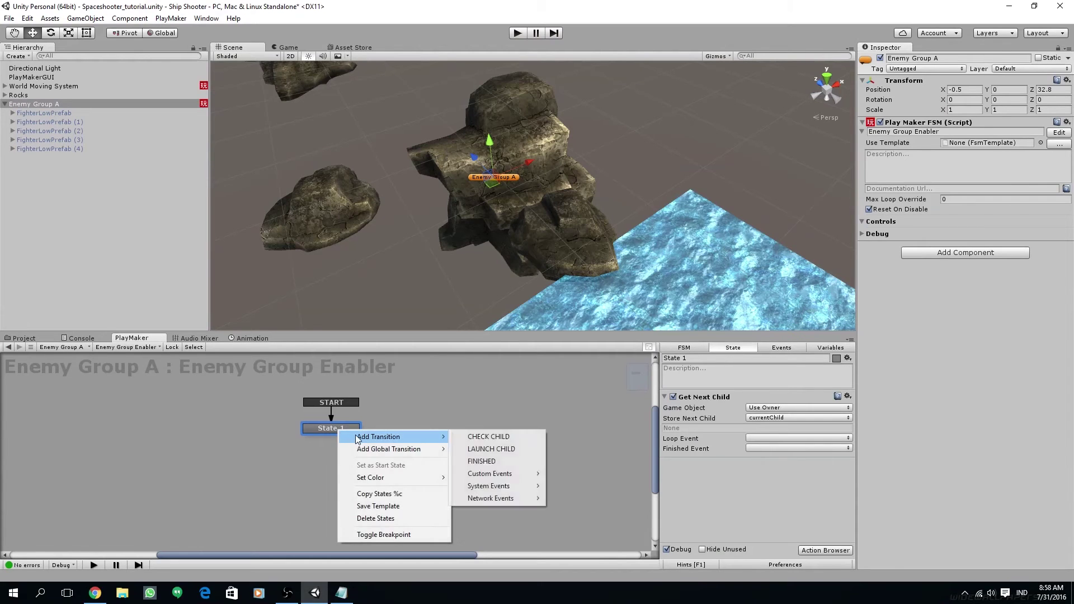
pyautogui.click(478, 450)
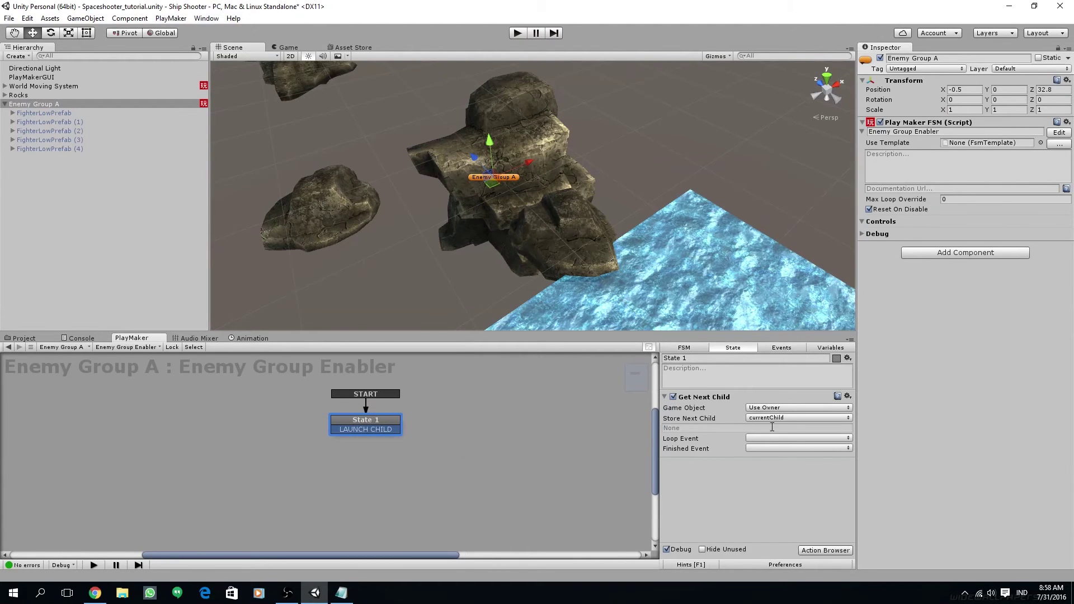
# Add a second state below State 1 and link State 1's LAUNCH CHILD transition to it
pyautogui.rightClick(409, 452)
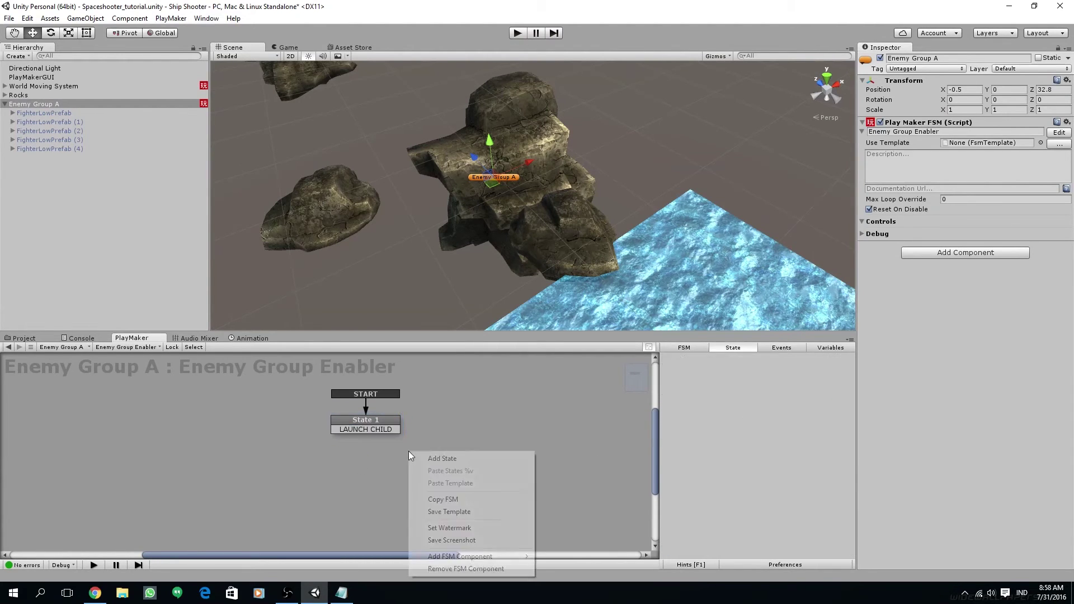
pyautogui.click(442, 459)
pyautogui.moveTo(435, 457); pyautogui.dragTo(365, 478)
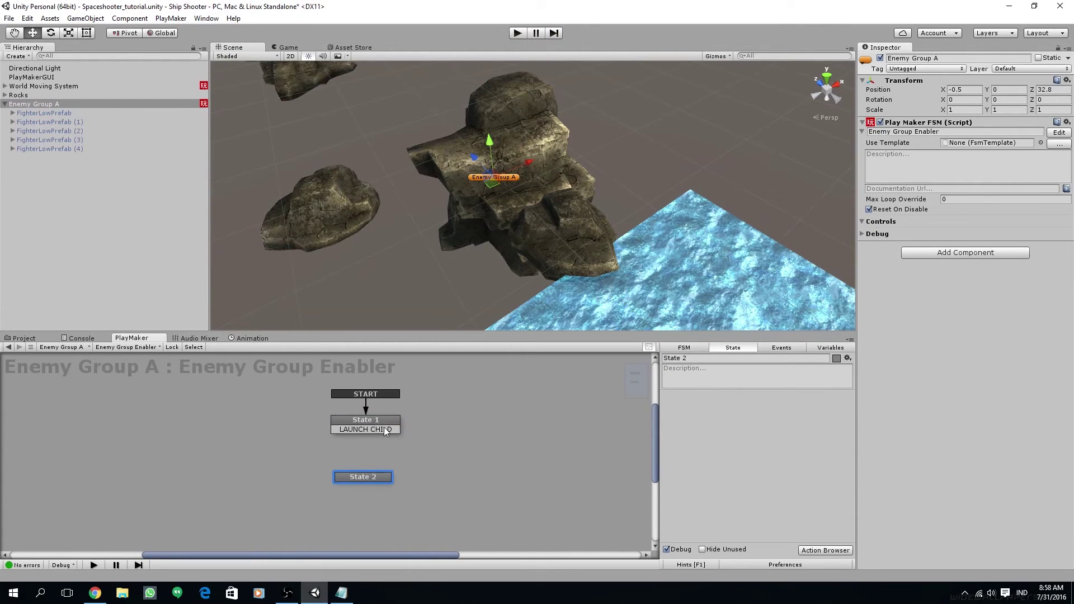
pyautogui.moveTo(384, 427); pyautogui.dragTo(393, 479)
# Set the Loop Event of State 1's Get Next Child action to LAUNCH CHILD
pyautogui.click(391, 420)
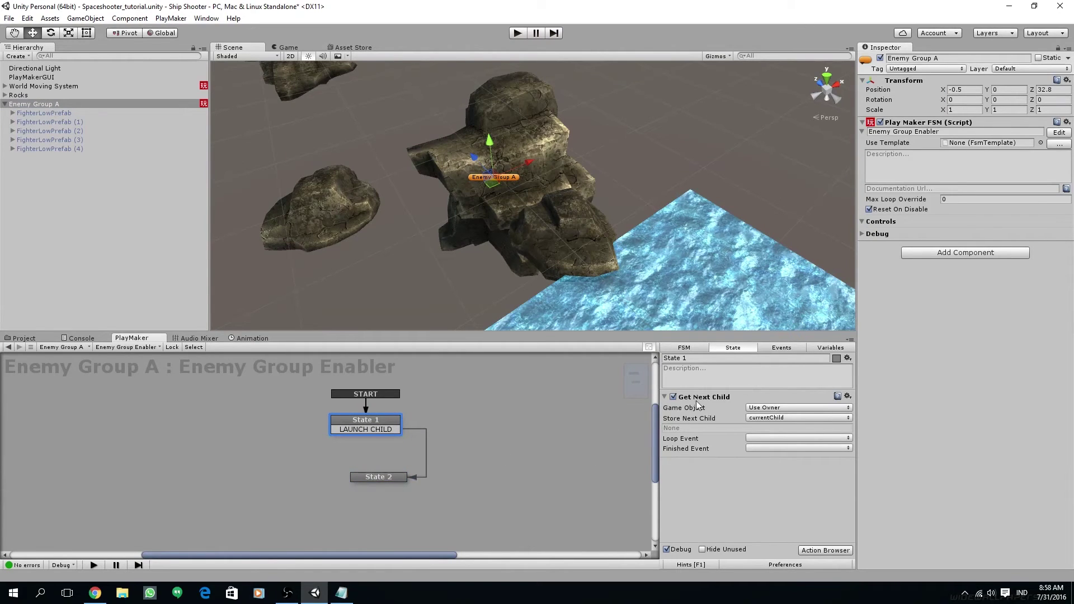
pyautogui.click(767, 438)
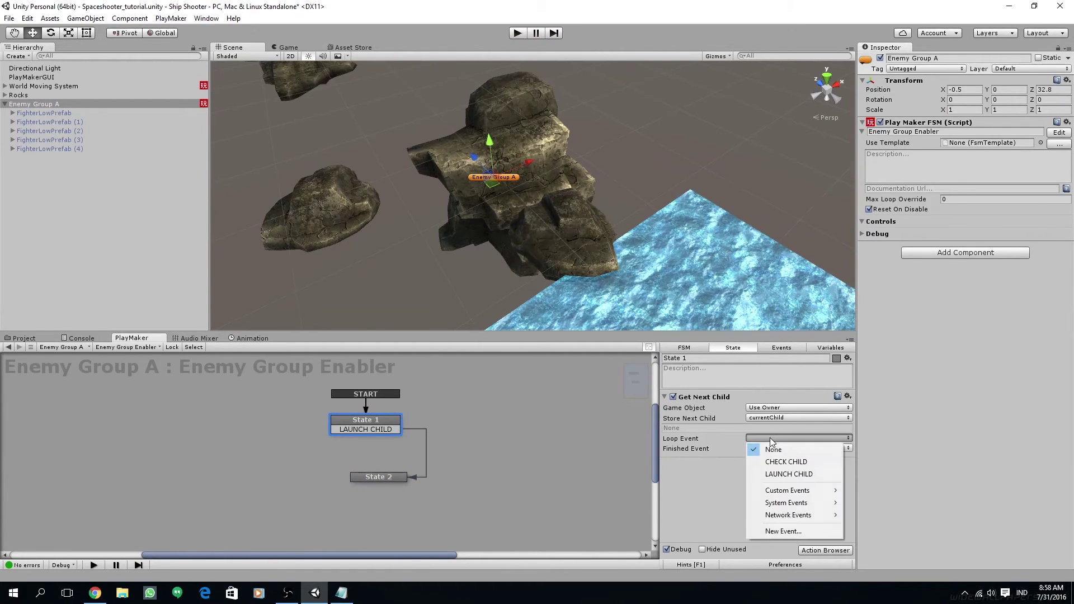
pyautogui.click(796, 475)
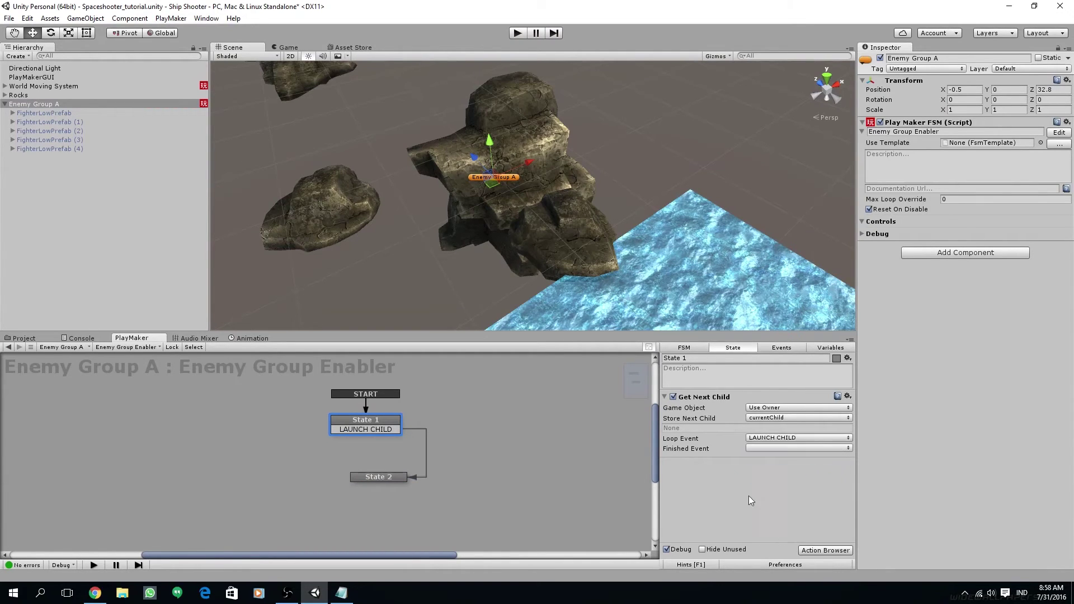
pyautogui.click(826, 550)
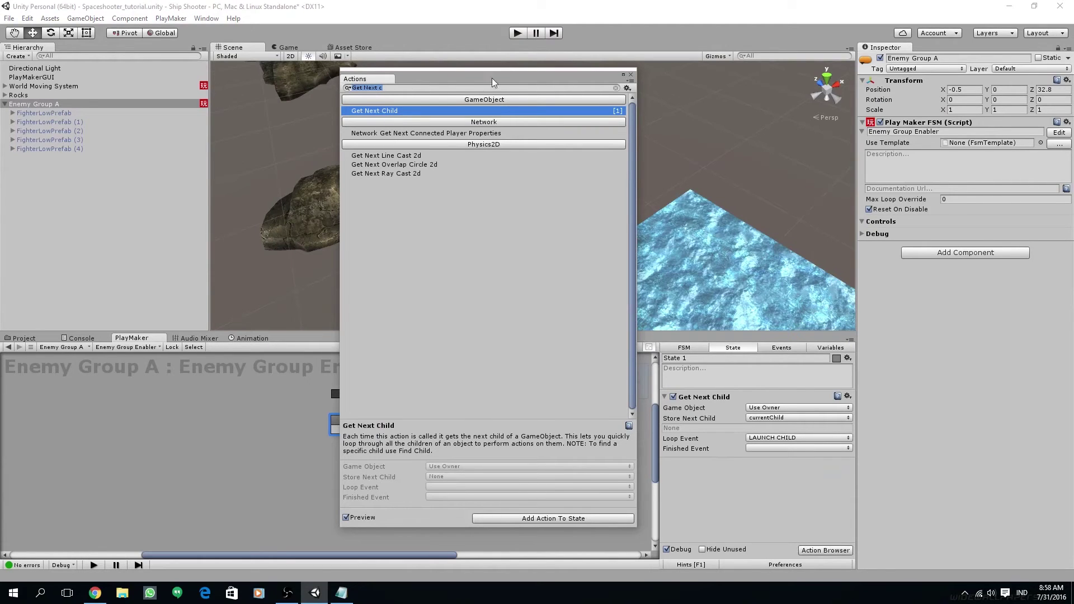
pyautogui.click(630, 75)
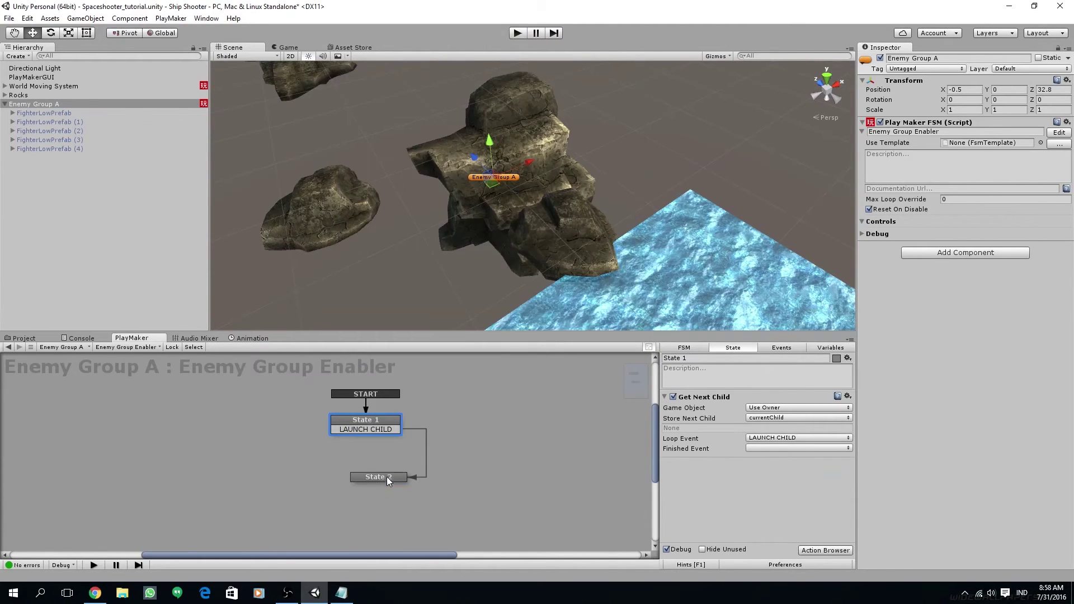
# Align State 2 directly beneath State 1 and add an Activate Game Object action to it
pyautogui.moveTo(387, 476); pyautogui.dragTo(375, 480)
pyautogui.click(369, 428)
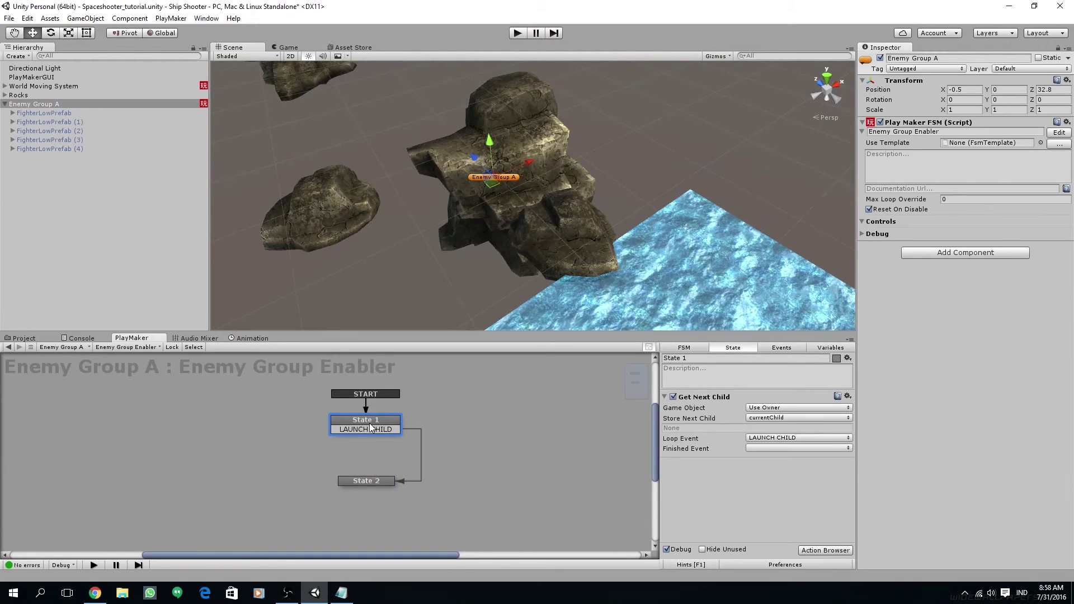
pyautogui.click(369, 482)
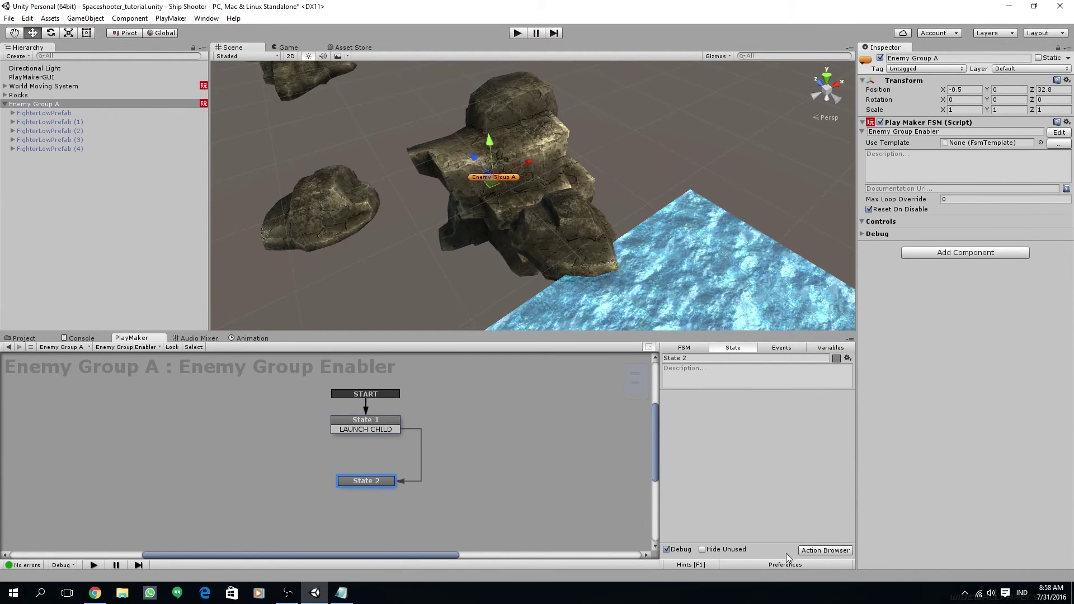
pyautogui.click(822, 550)
pyautogui.write('activat')
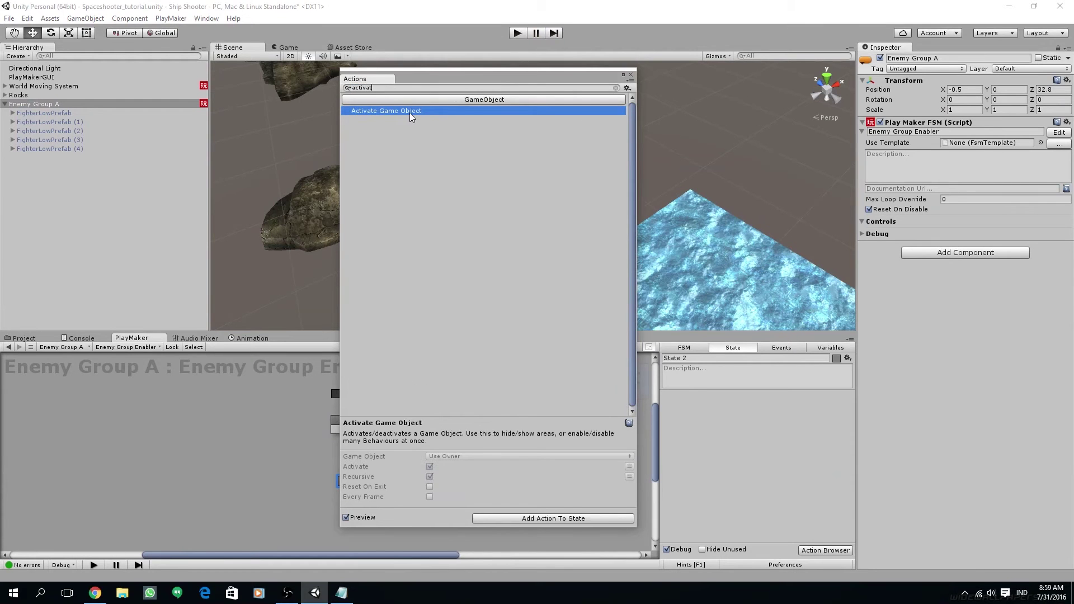
pyautogui.doubleClick(410, 111)
pyautogui.click(630, 74)
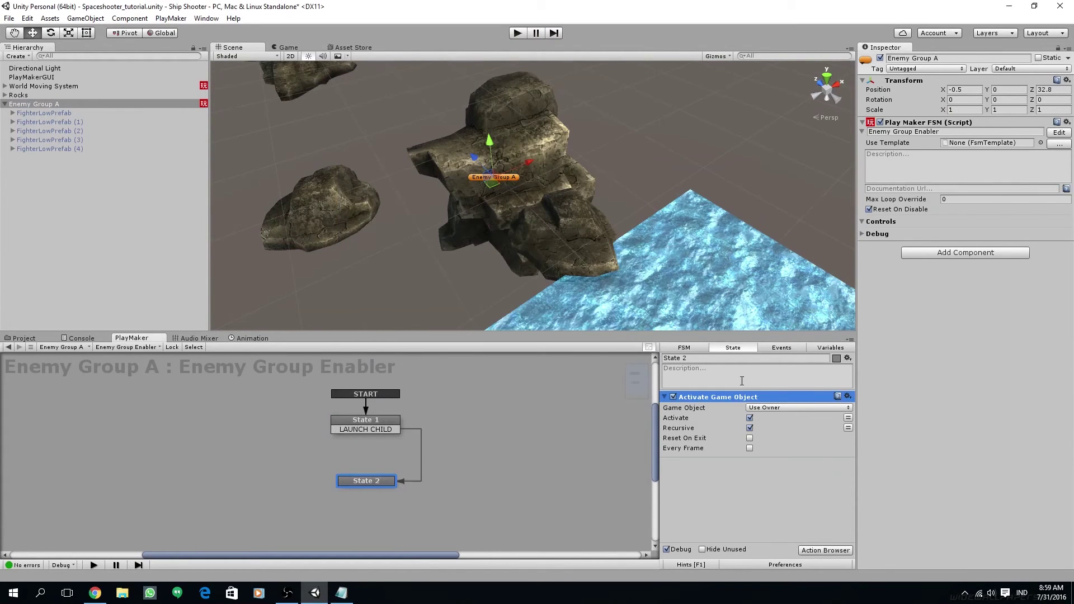
# Make the Activate Game Object action target a specified game object, using the currentChild variable
pyautogui.click(781, 408)
pyautogui.click(780, 432)
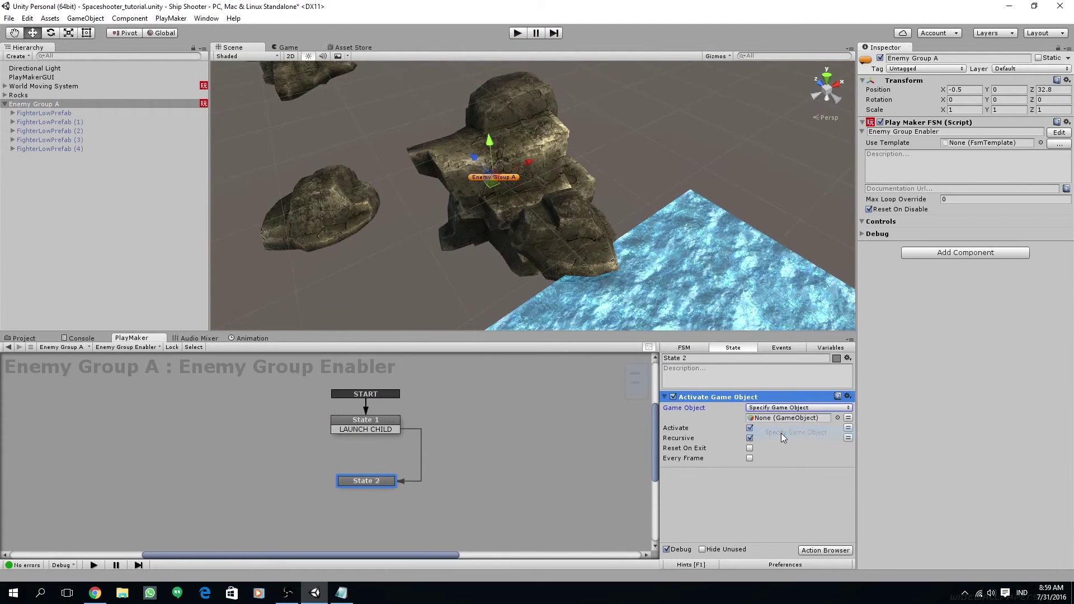
pyautogui.click(848, 417)
pyautogui.click(798, 419)
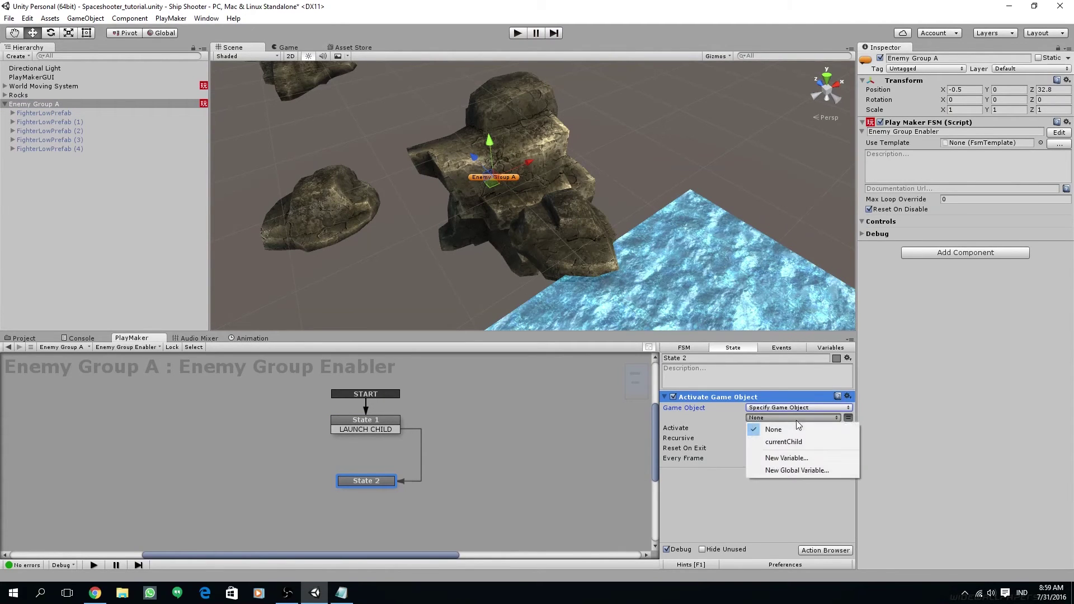
pyautogui.click(768, 442)
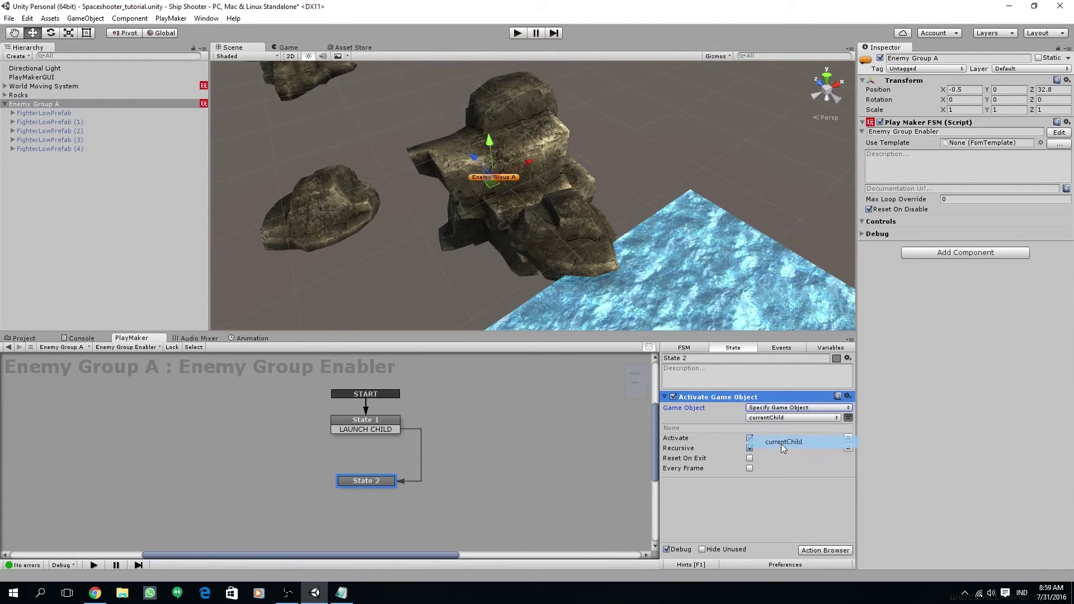
pyautogui.click(665, 396)
pyautogui.click(665, 396)
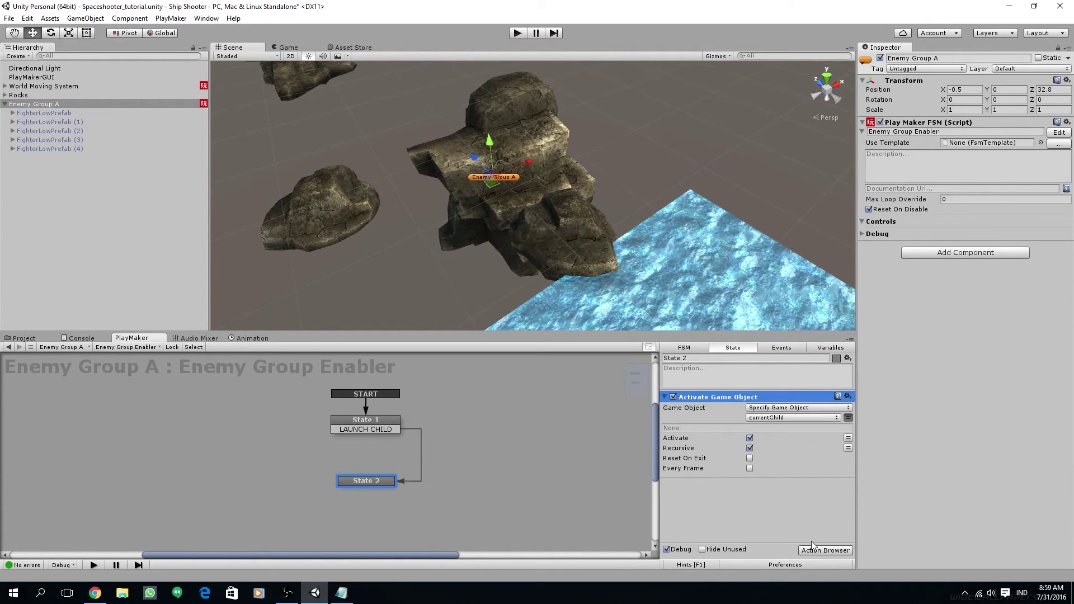
# Add a Wait action to State 2 and place it below the Activate Game Object action
pyautogui.click(825, 550)
pyautogui.write('wait')
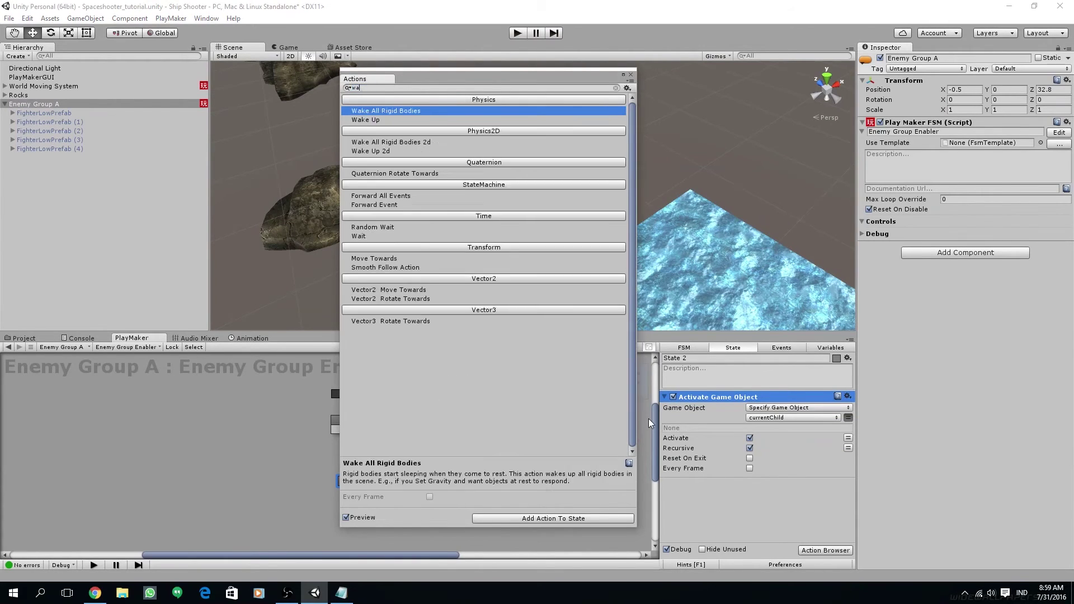
pyautogui.doubleClick(364, 119)
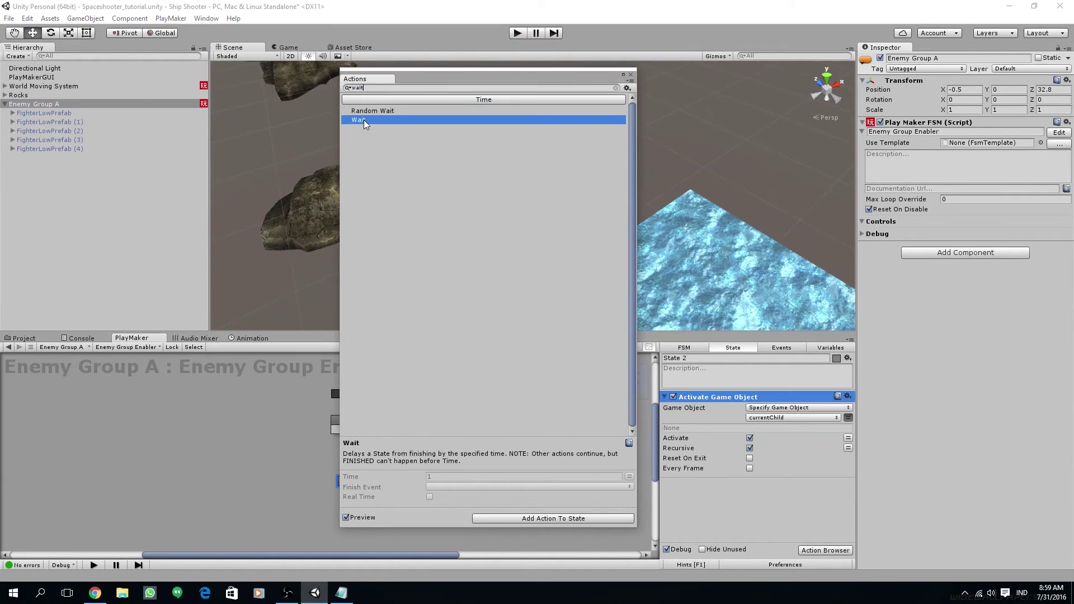
pyautogui.click(630, 74)
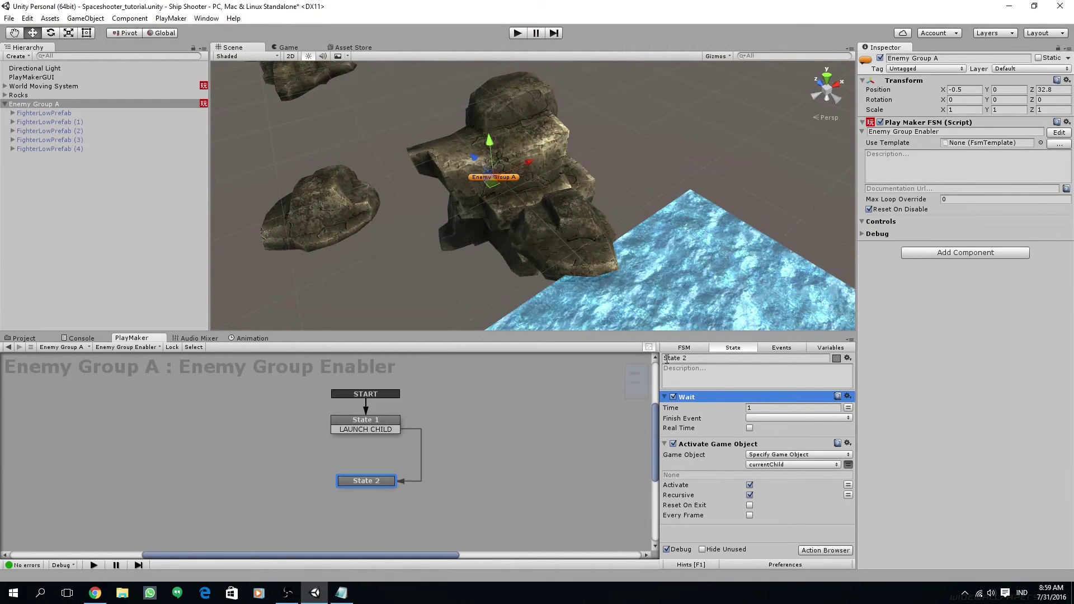
pyautogui.moveTo(682, 398); pyautogui.dragTo(688, 529)
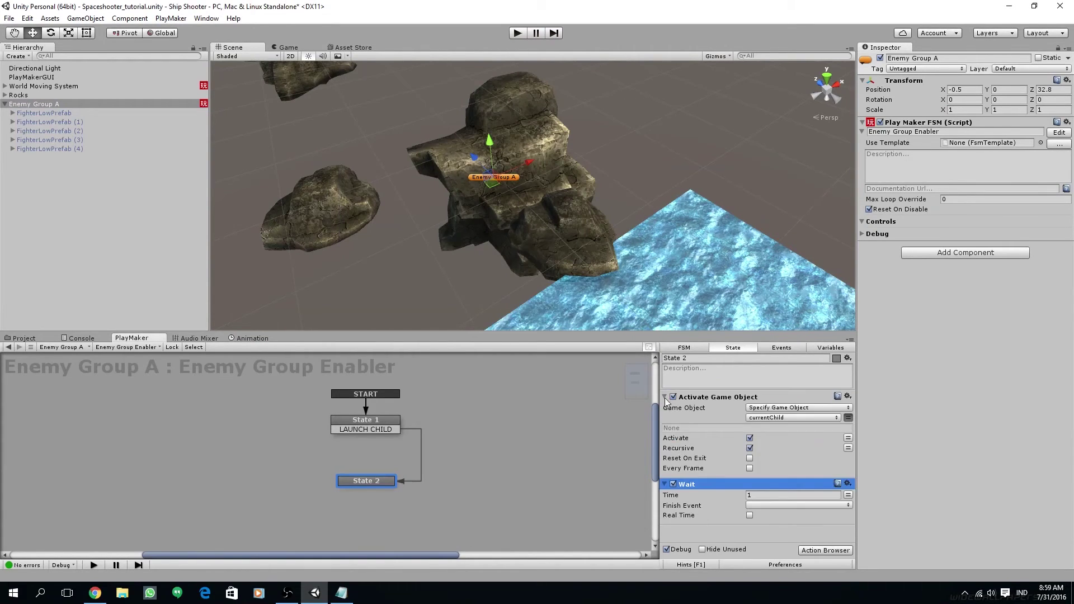
# Collapse State 2's Activate Game Object action and set the Wait action's time to 0.2
pyautogui.click(664, 397)
pyautogui.click(774, 420)
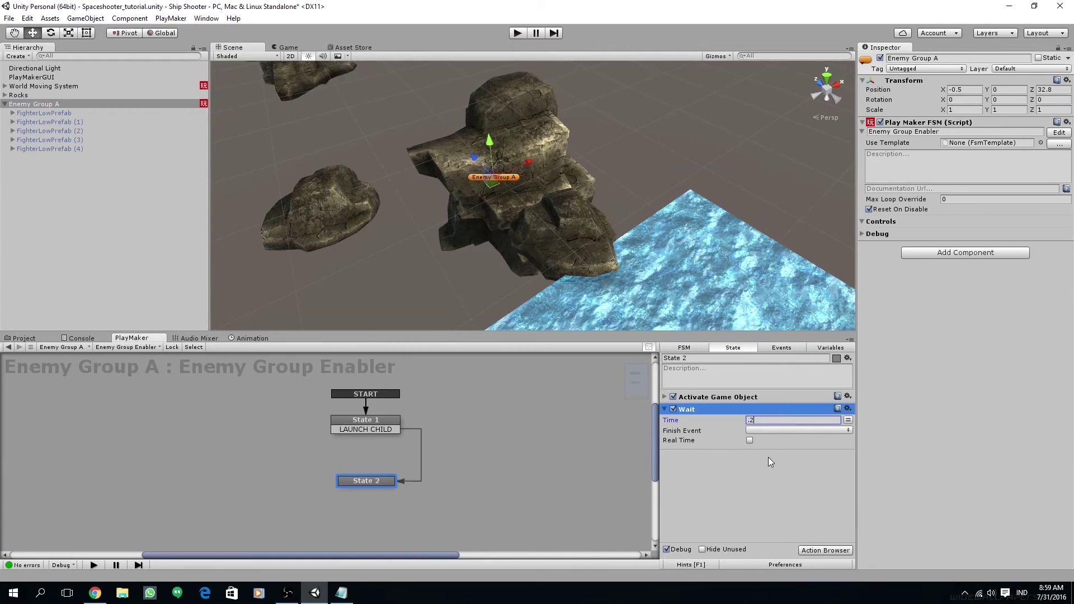
pyautogui.click(767, 457)
pyautogui.click(767, 431)
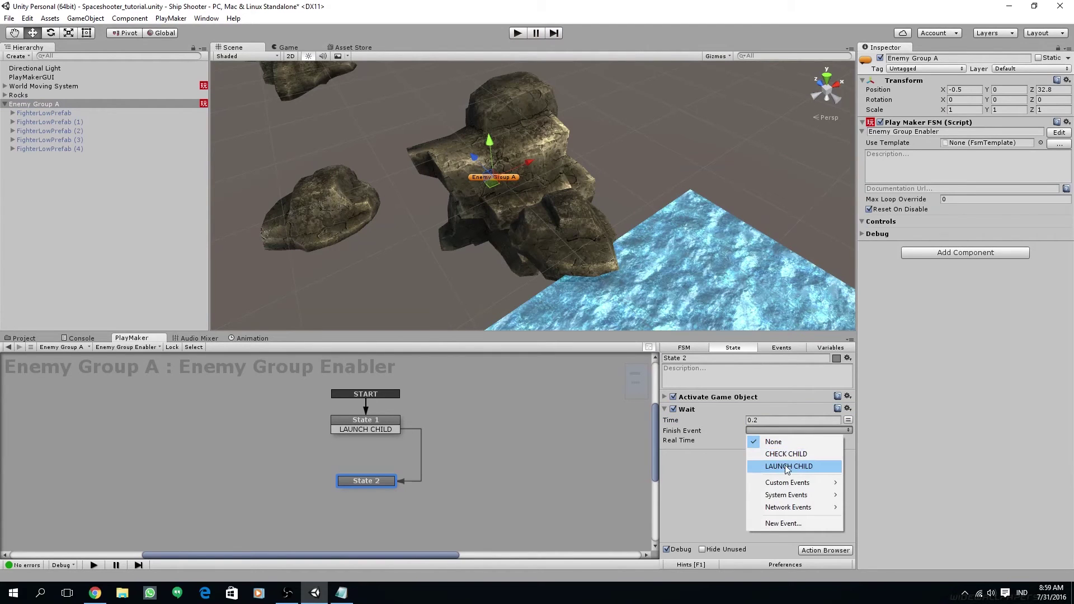
pyautogui.click(694, 471)
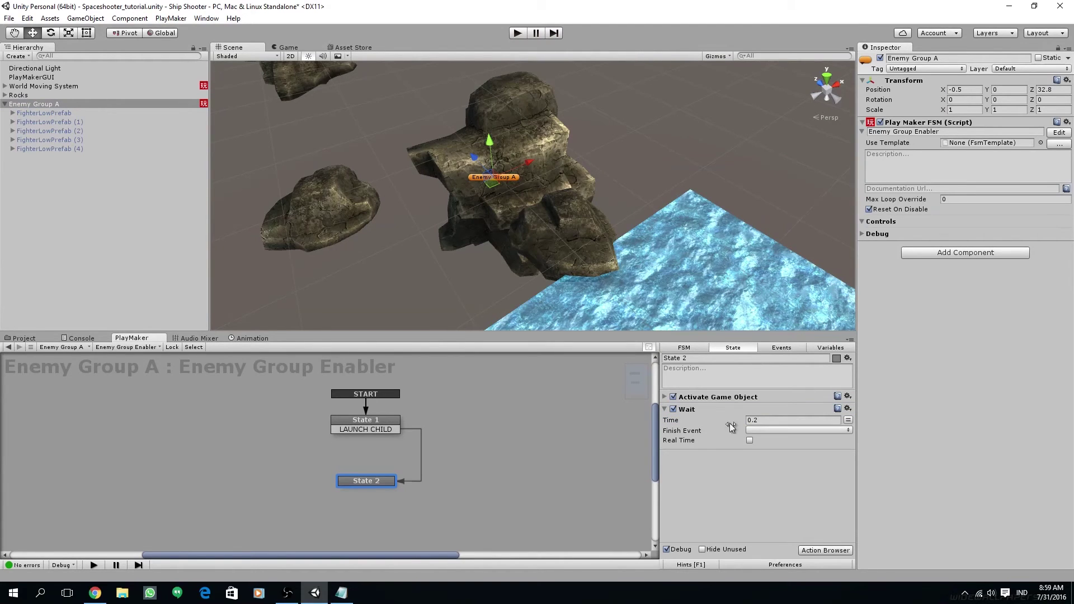
# Add a FINISHED transition to State 2 and set it as the Wait action's Finish Event
pyautogui.rightClick(376, 484)
pyautogui.moveTo(442, 374)
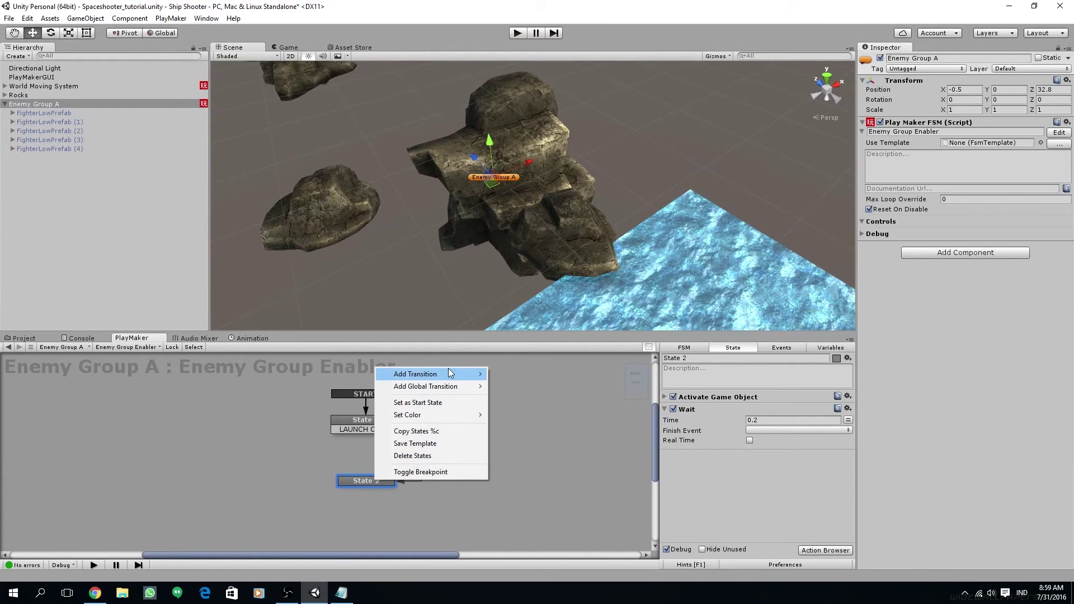
pyautogui.click(518, 398)
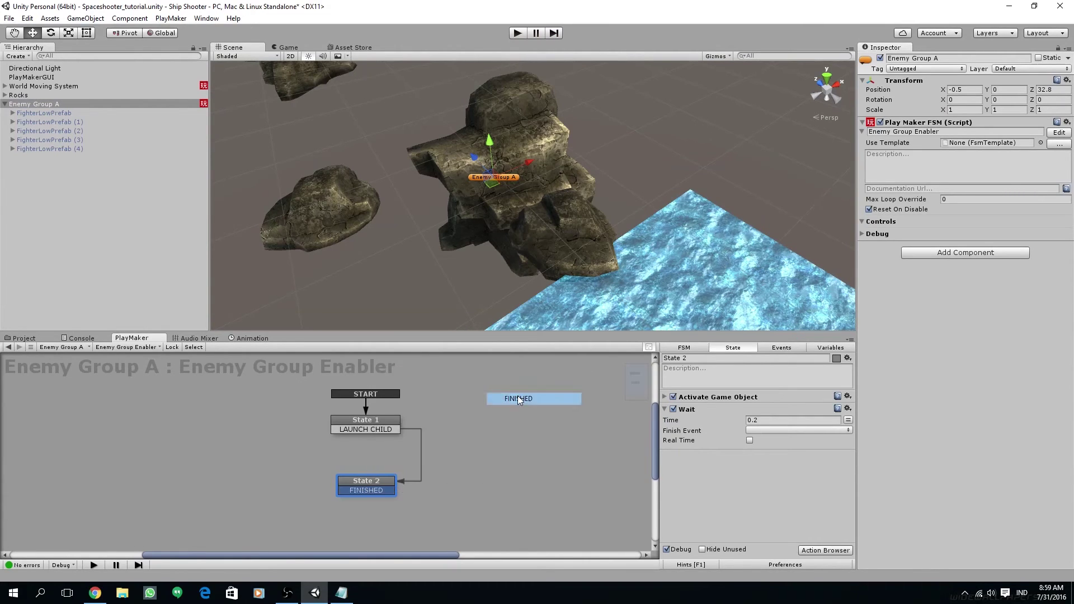
pyautogui.click(771, 431)
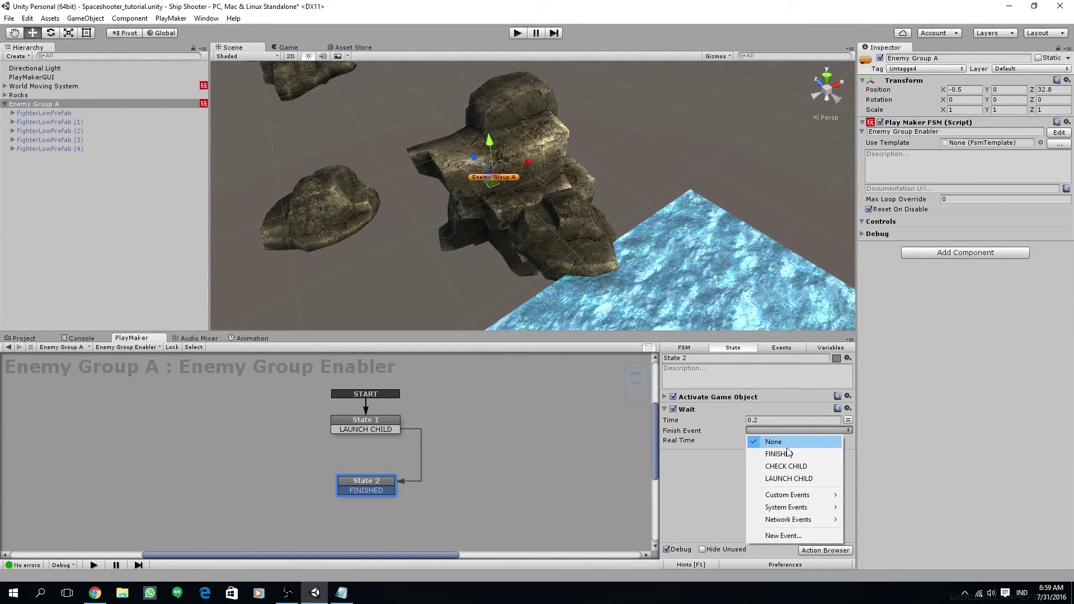
pyautogui.click(783, 454)
# Link State 2's FINISHED transition back to State 1
pyautogui.moveTo(354, 491); pyautogui.dragTo(341, 425)
pyautogui.click(344, 424)
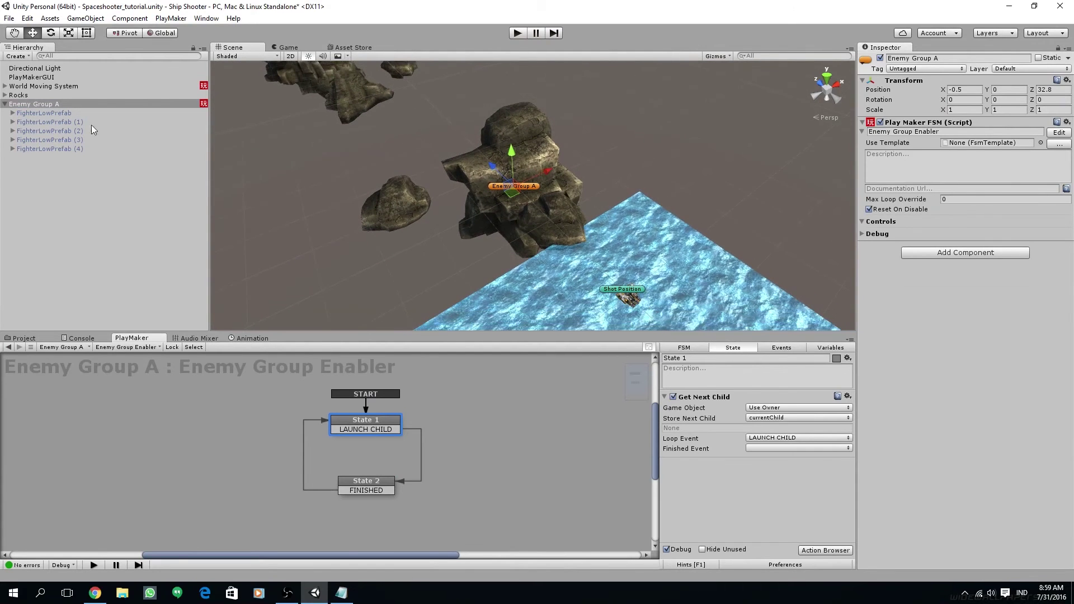
pyautogui.moveTo(535, 245); pyautogui.dragTo(535, 207, button='middle')
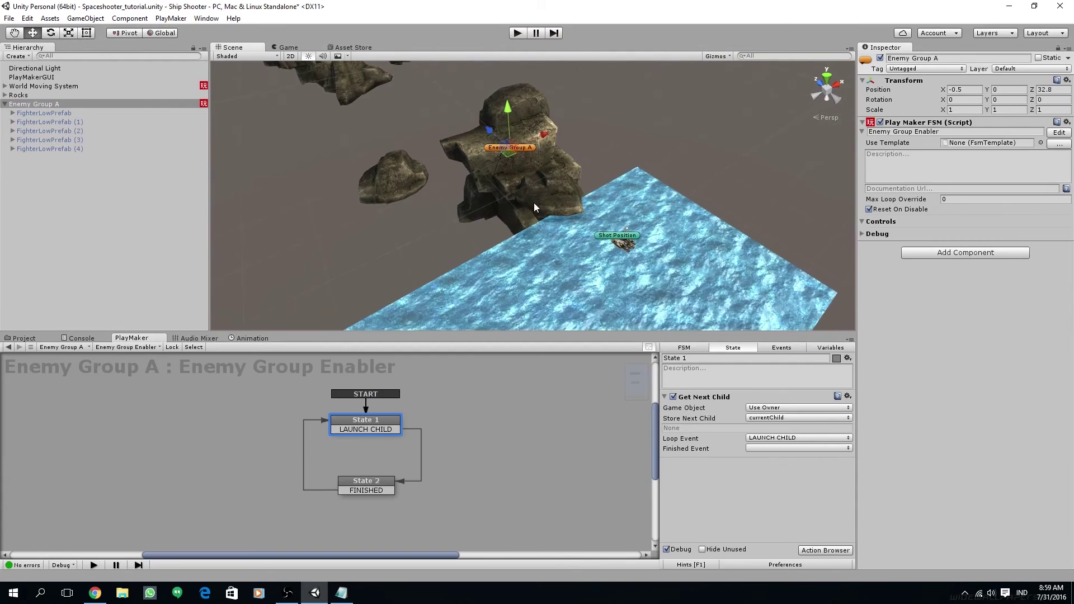
# Save the scene and play-test the game briefly to check Enemy Group A
pyautogui.hotkey('ctrl', 's')
pyautogui.click(518, 33)
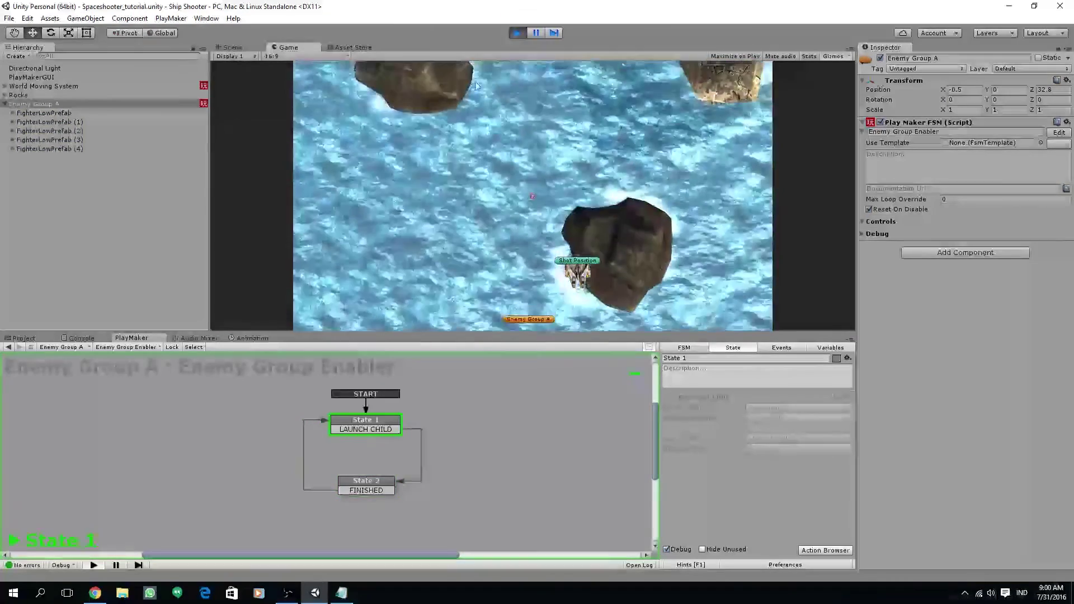
pyautogui.click(515, 34)
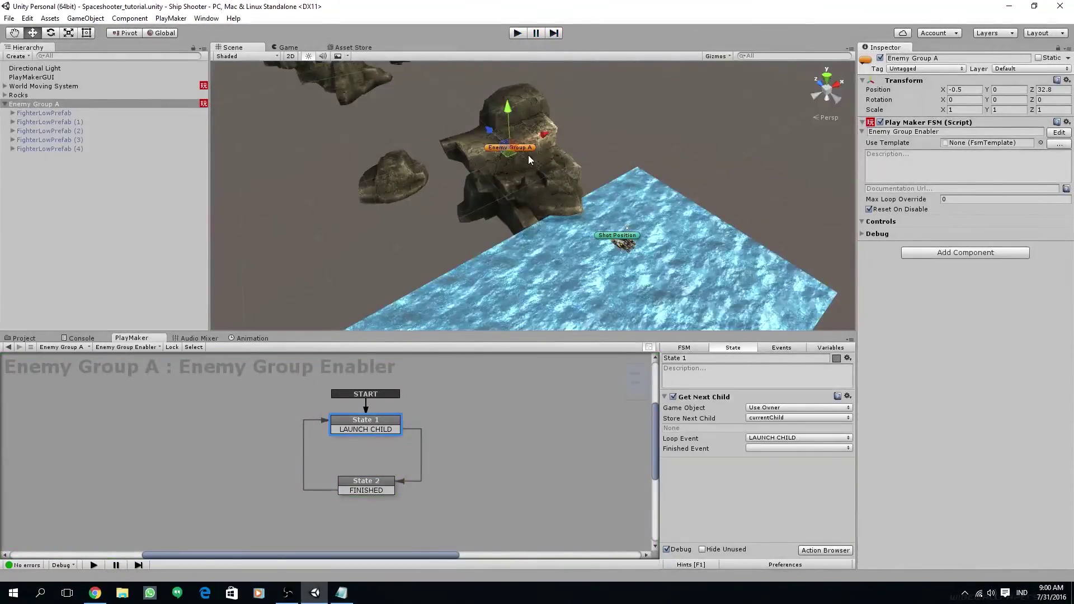
# Make Enemy Group A a child of World Moving System and play-test the game again
pyautogui.keyDown('alt'); pyautogui.moveTo(528, 155); pyautogui.dragTo(484, 165); pyautogui.keyUp('alt')
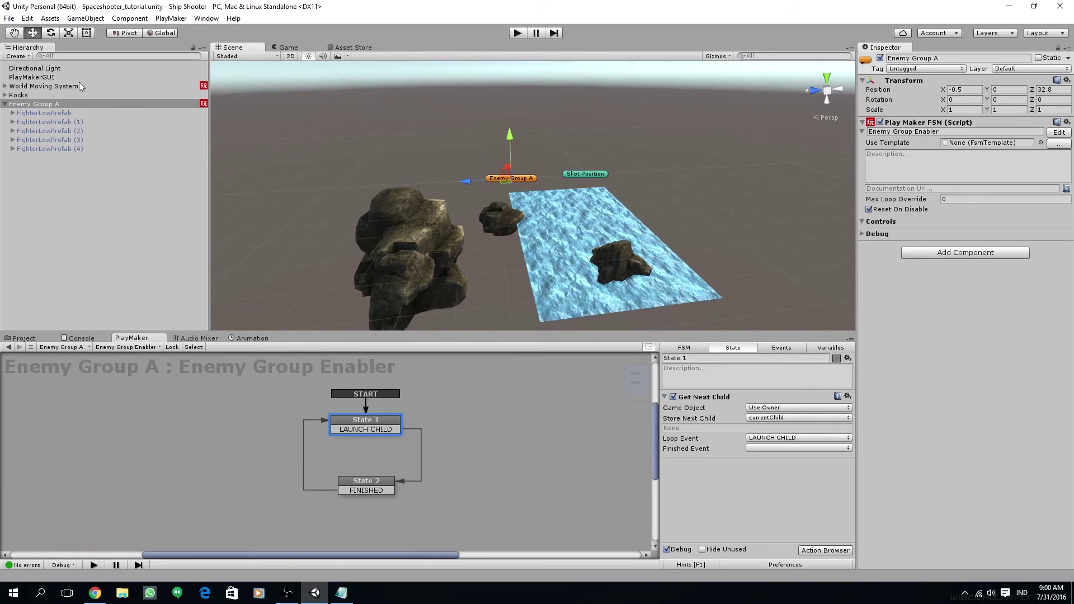
pyautogui.click(4, 86)
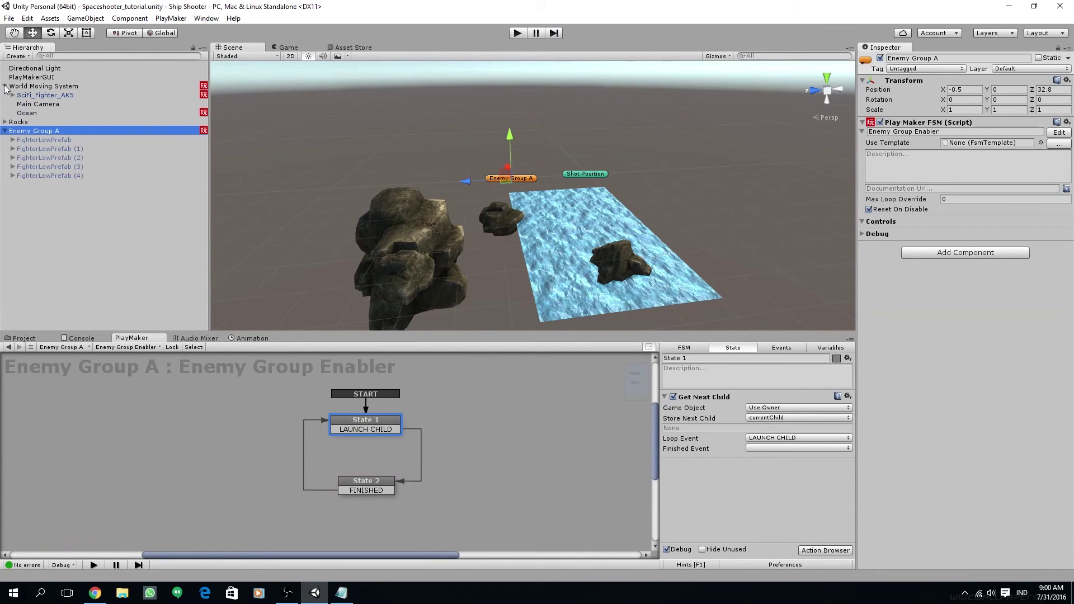
pyautogui.moveTo(24, 134); pyautogui.dragTo(46, 91)
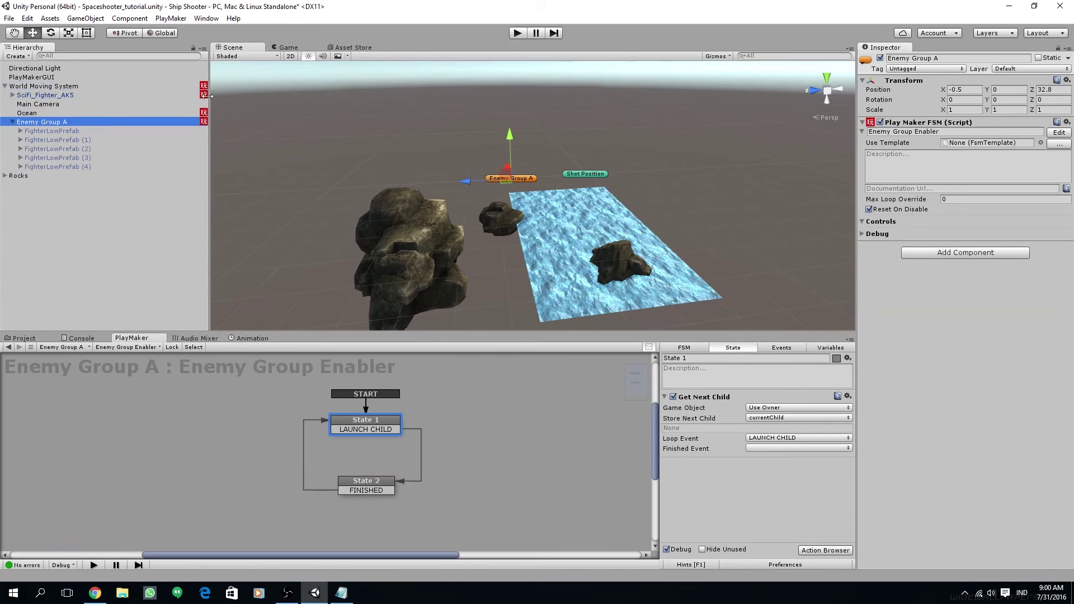
pyautogui.click(520, 33)
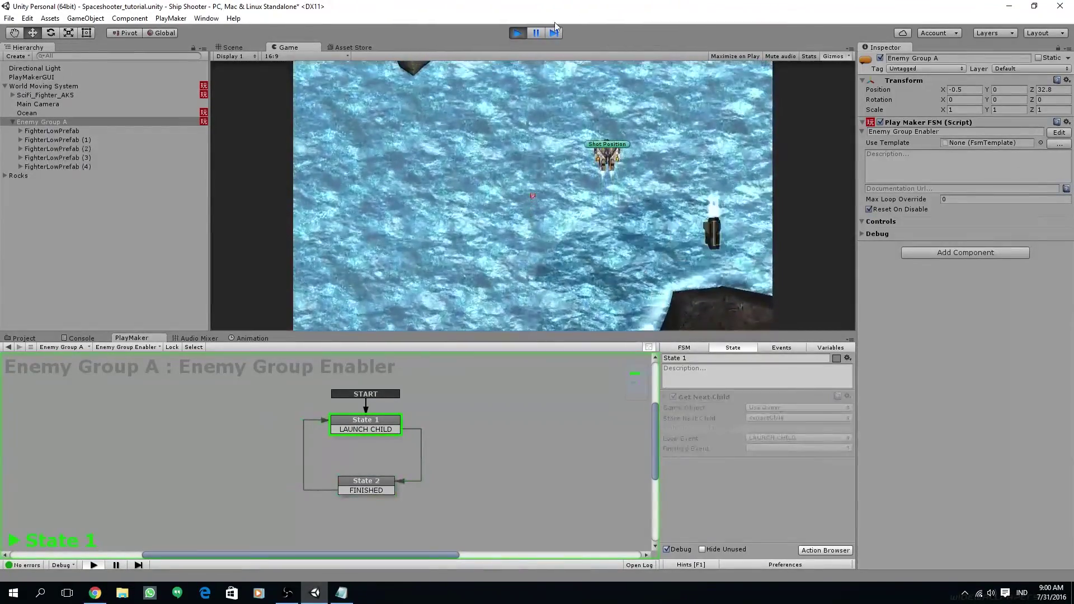
pyautogui.click(517, 33)
# Delete FighterLowPrefab (1) through (4) from Enemy Group A, keeping only the first fighter
pyautogui.click(69, 133)
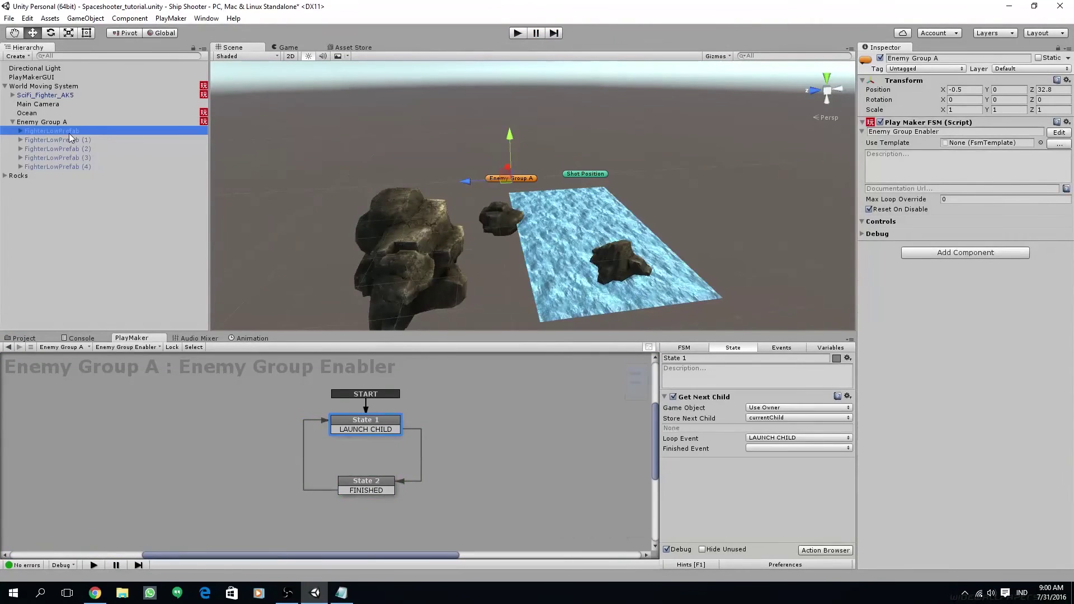
pyautogui.click(67, 141)
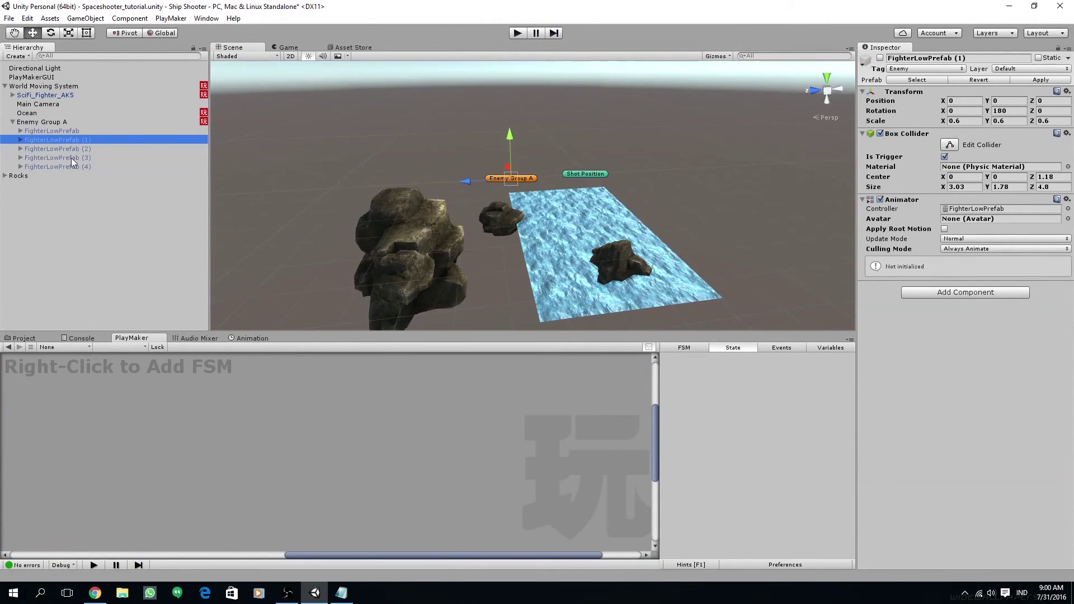
pyautogui.keyDown('shift'); pyautogui.click(69, 165); pyautogui.keyUp('shift')
pyautogui.press('Delete')
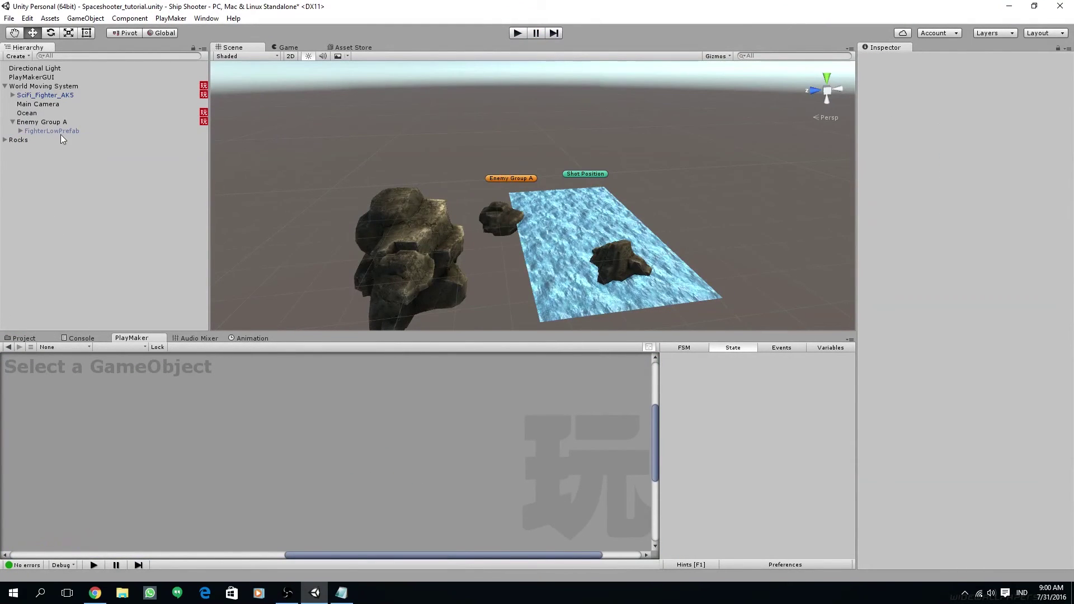
# Add a PlayMaker FSM to the remaining FighterLowPrefab and move its start state toward the middle of the graph
pyautogui.click(56, 131)
pyautogui.rightClick(306, 440)
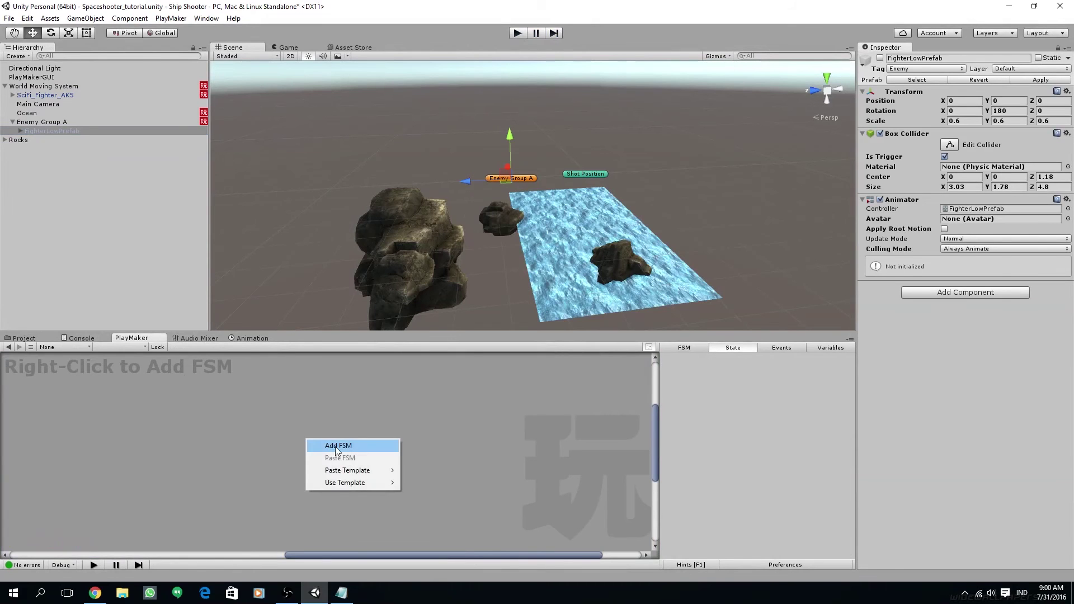
pyautogui.click(337, 446)
pyautogui.moveTo(58, 418); pyautogui.dragTo(314, 459)
# Add a Destroy Object action to State 1 of the FighterLowPrefab FSM
pyautogui.click(803, 552)
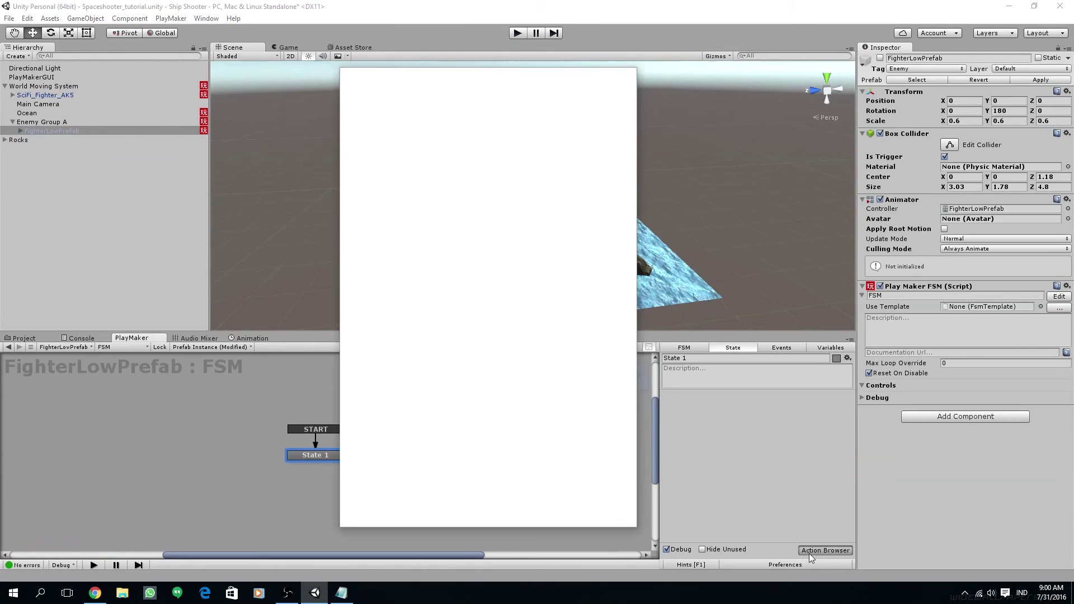
pyautogui.write('Destr')
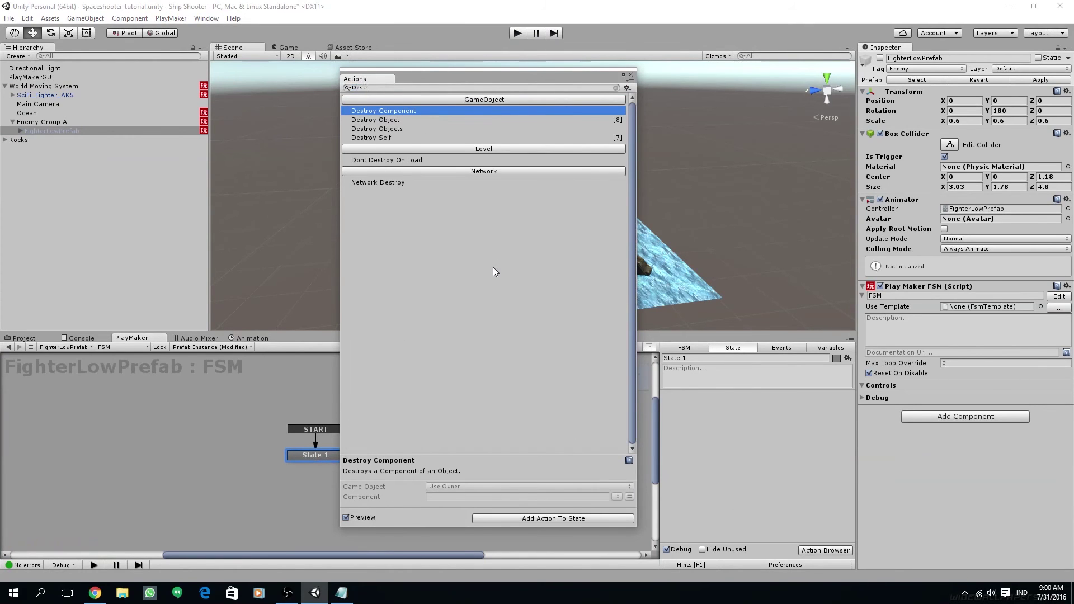
pyautogui.click(386, 120)
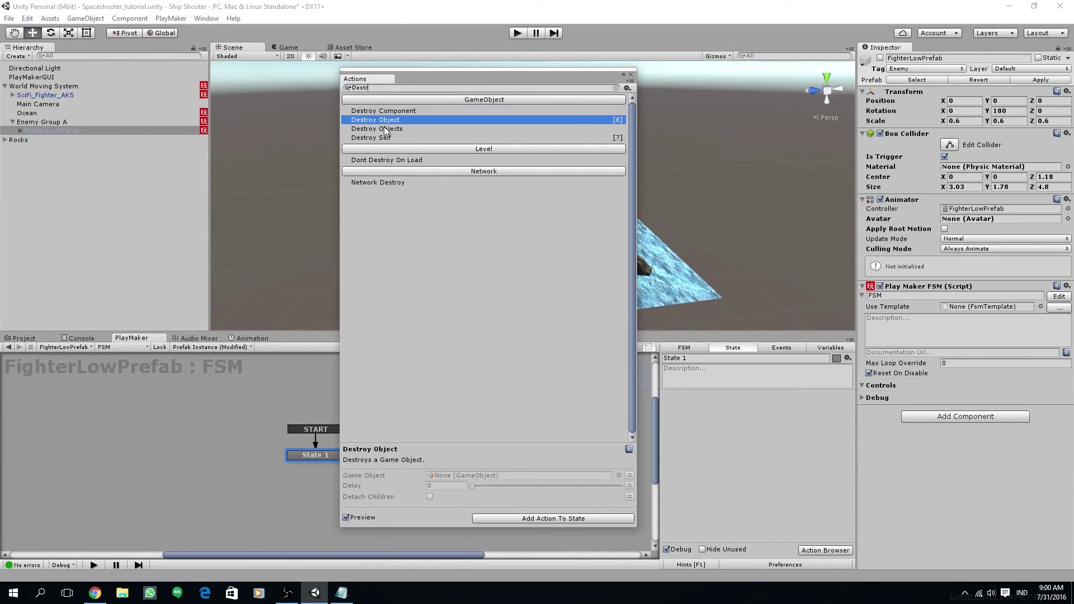
pyautogui.doubleClick(386, 121)
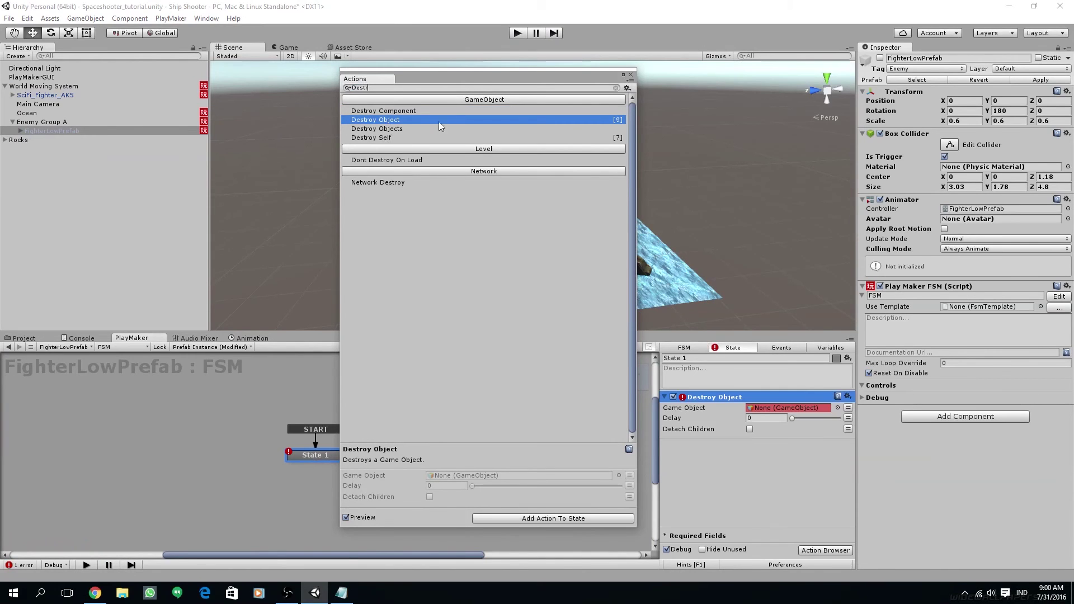
pyautogui.click(630, 75)
# Set the Destroy Object action to target FighterLowPrefab from the scene with a delay of 3
pyautogui.click(837, 408)
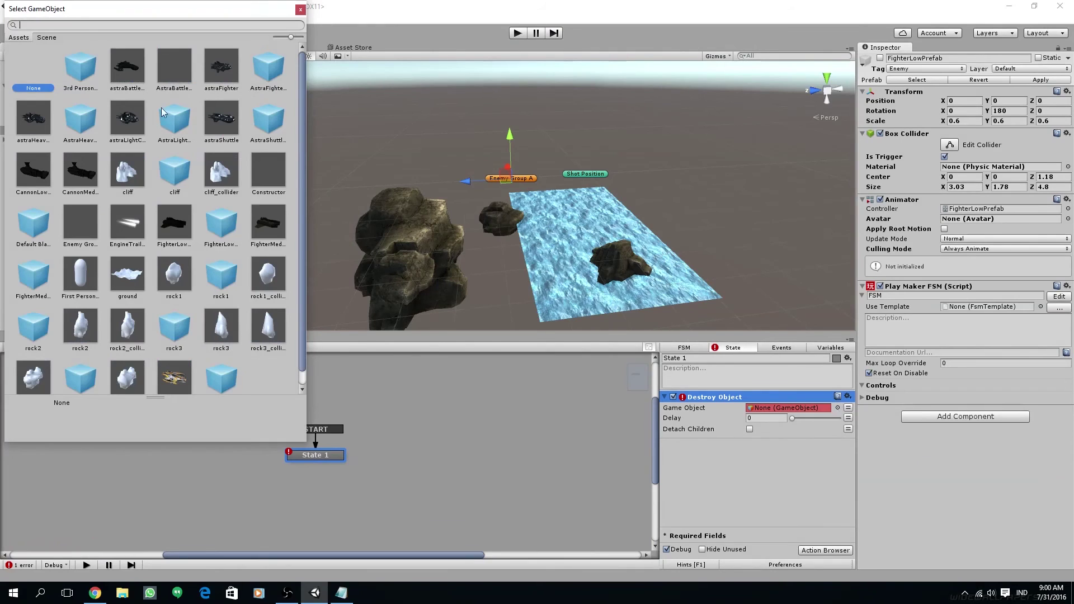
pyautogui.click(47, 38)
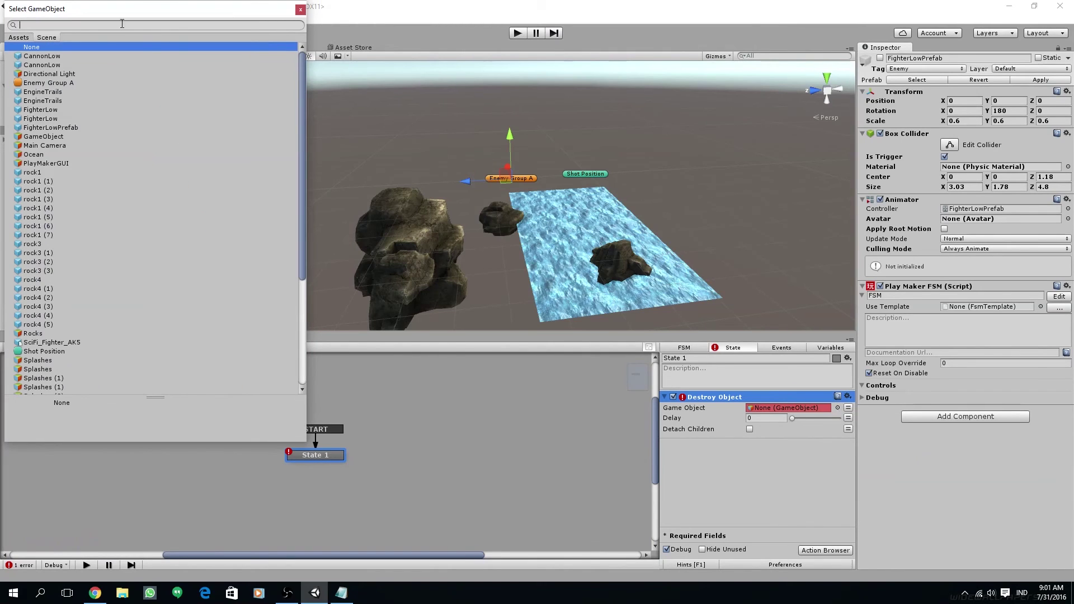
pyautogui.click(300, 9)
pyautogui.moveTo(58, 134); pyautogui.dragTo(757, 408)
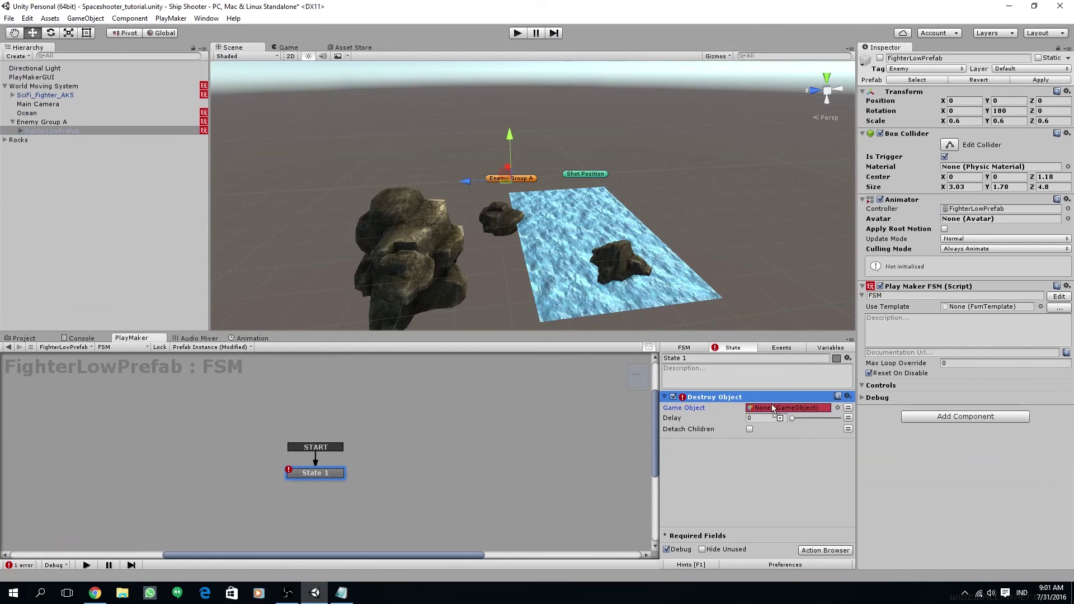
pyautogui.click(770, 419)
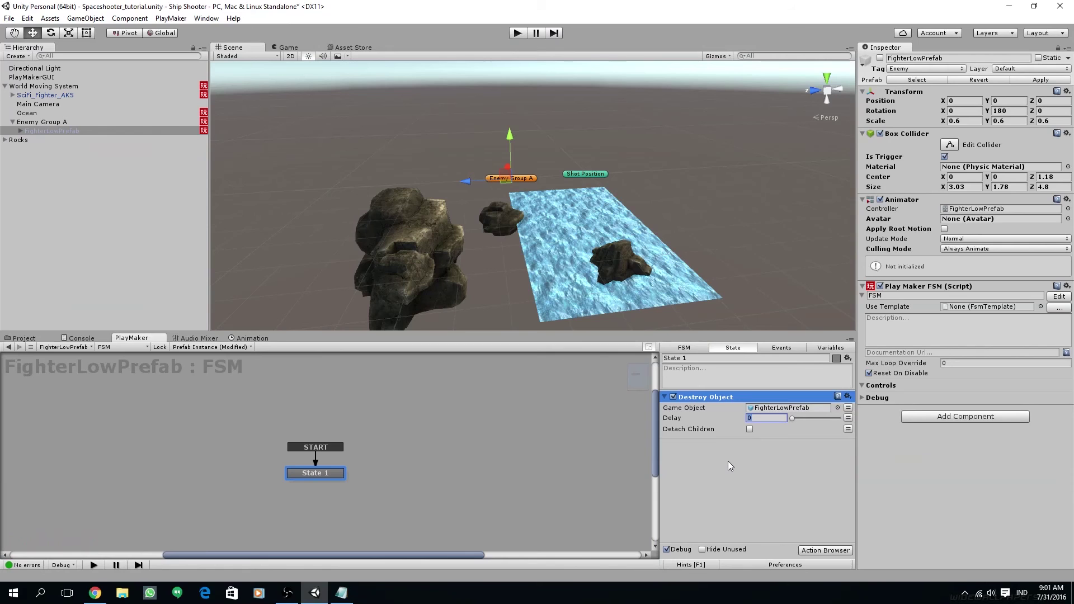
pyautogui.write('3')
# Turn off Loop Time for the Enemy_A_Move_to_Right clip in the Animations folder
pyautogui.scroll(-2, 555, 238)
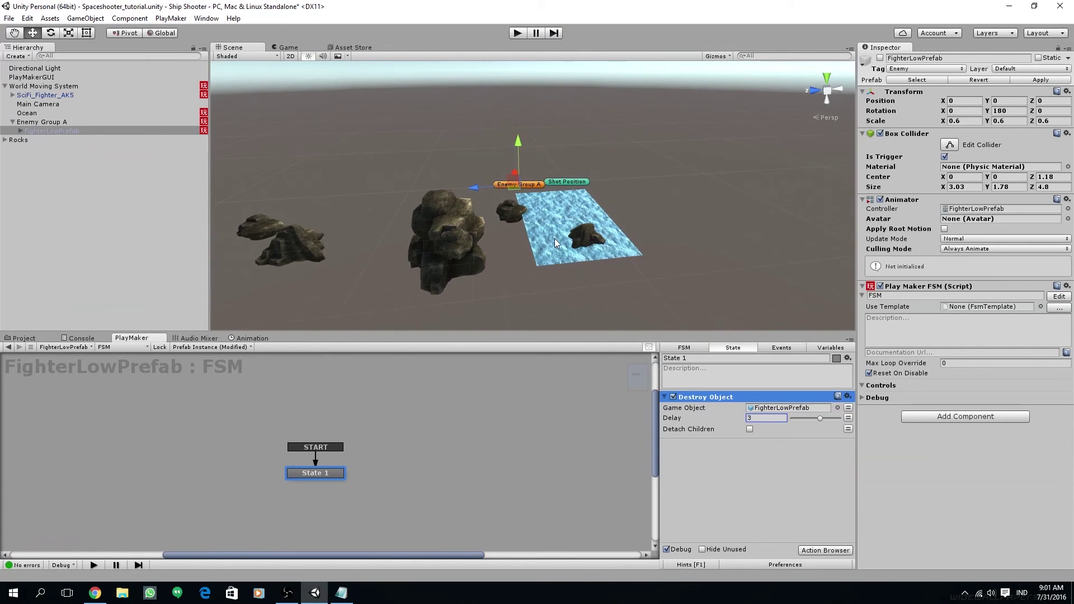
pyautogui.click(38, 338)
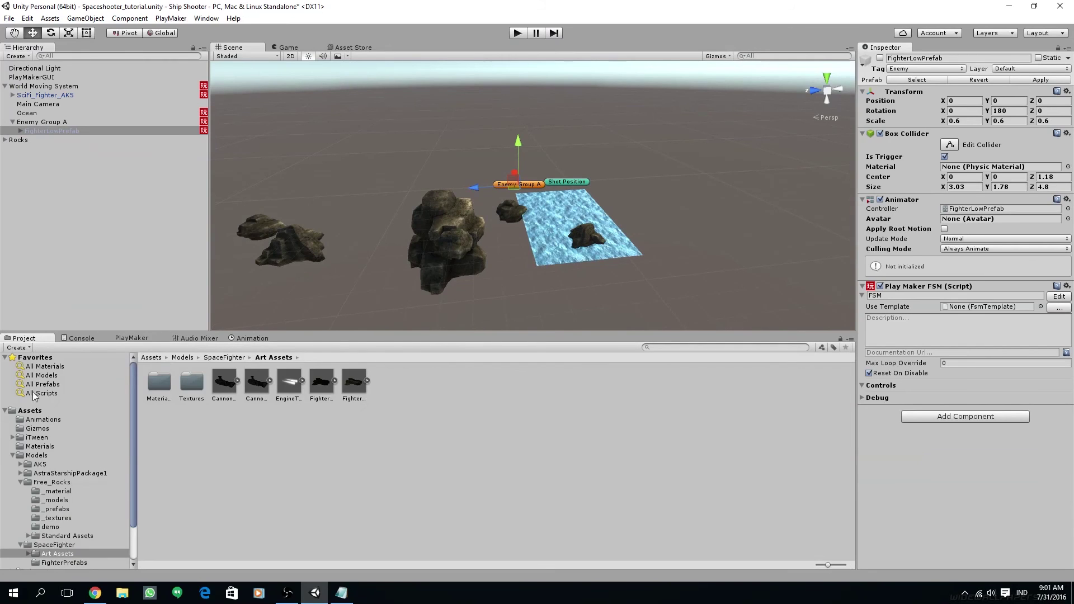
pyautogui.click(48, 420)
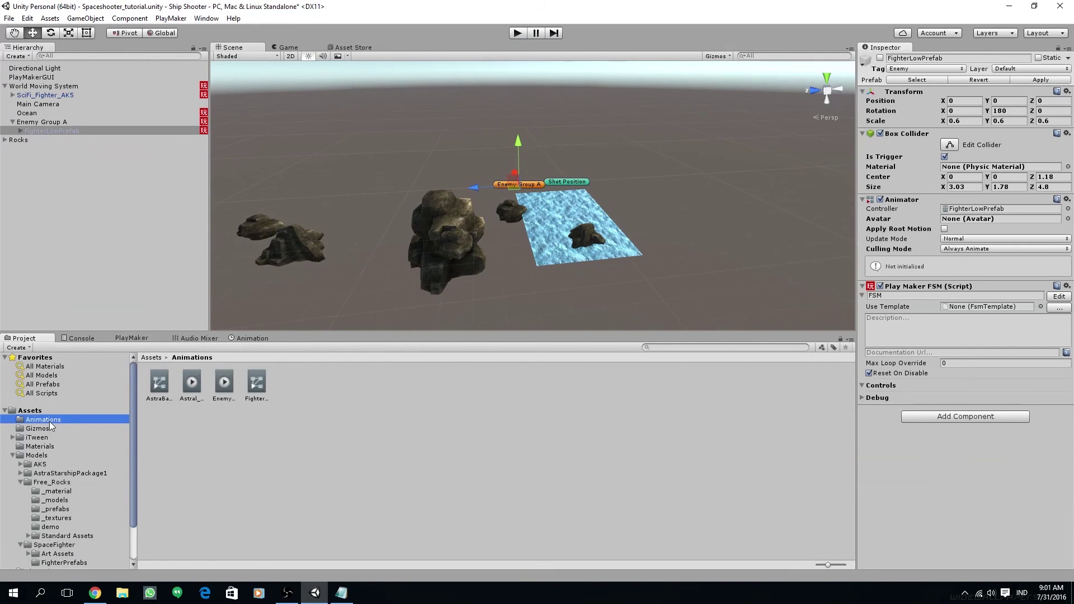
pyautogui.click(224, 390)
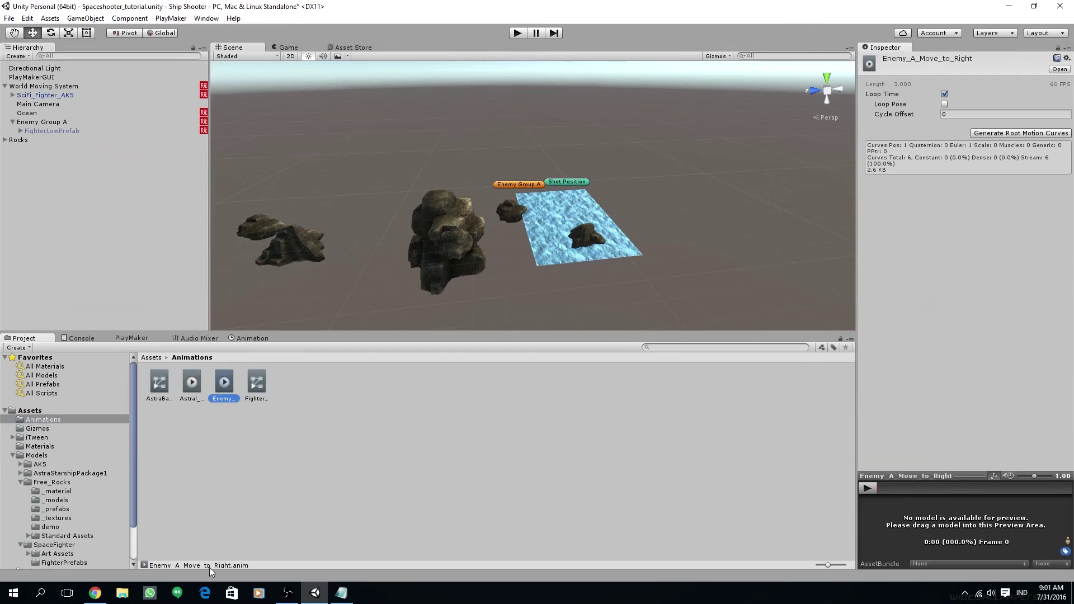
pyautogui.click(944, 93)
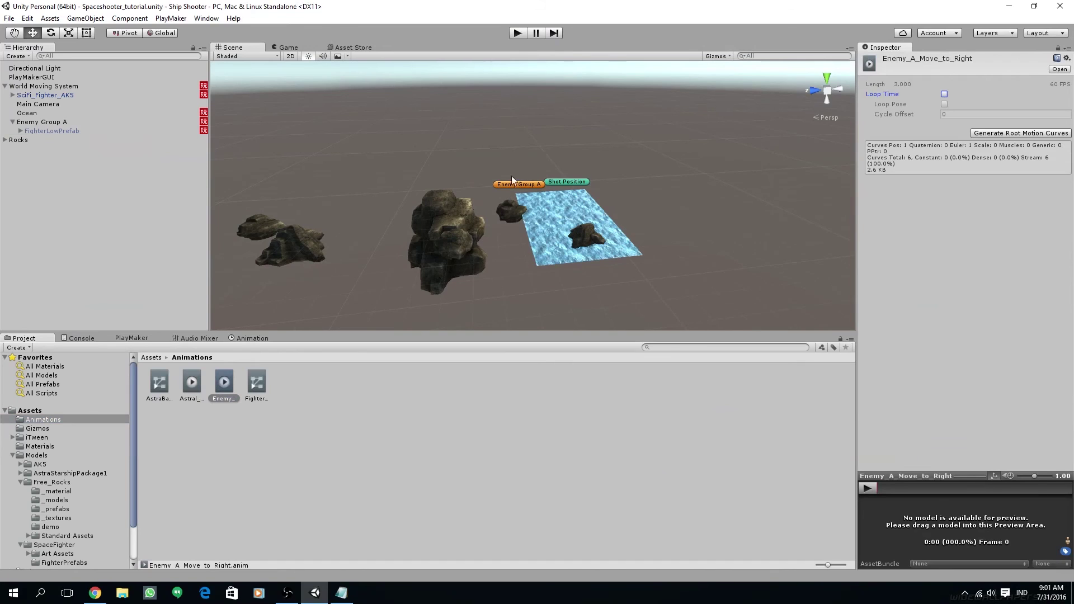
# Play-test the scene to check the single fighter's movement and self-destruction, and stop the game
pyautogui.click(518, 34)
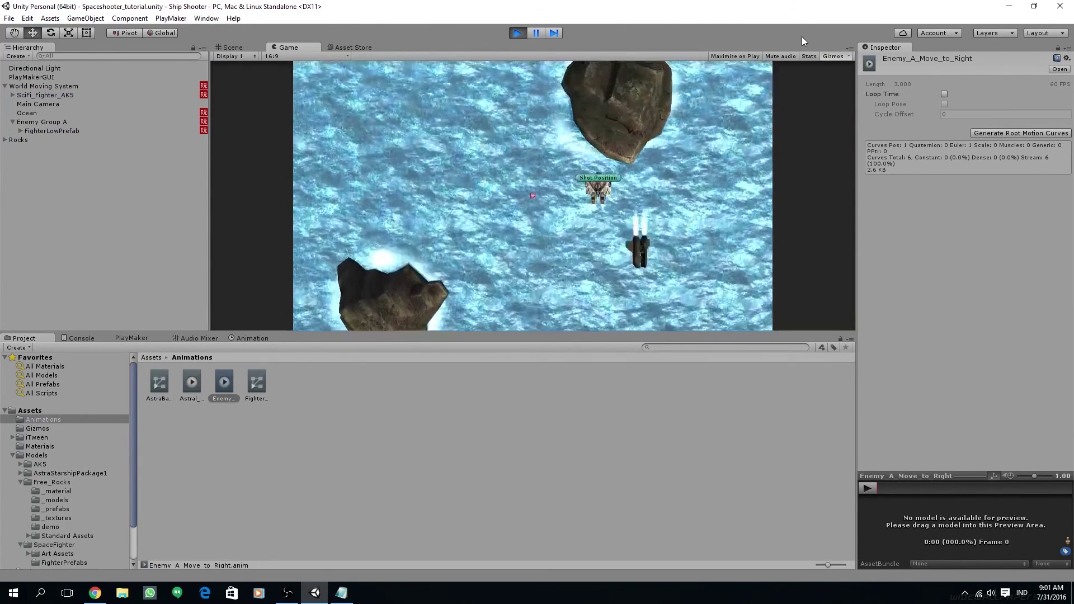
pyautogui.click(517, 33)
# Duplicate FighterLowPrefab four times inside Enemy Group A and play-test the five-fighter wave
pyautogui.click(56, 131)
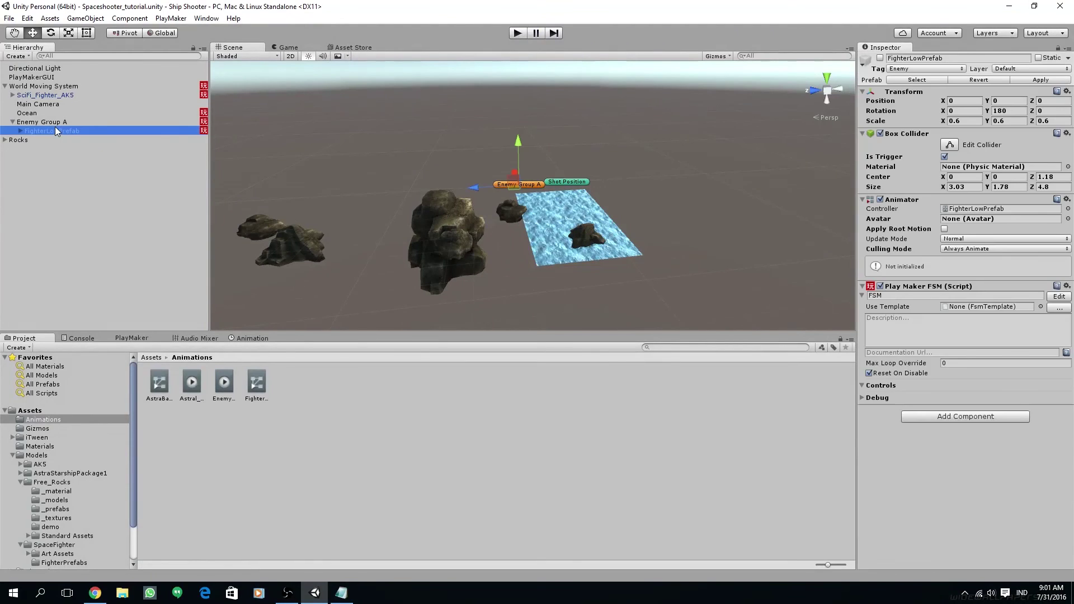
pyautogui.hotkey('ctrl', 'd')
pyautogui.hotkey('ctrl', 'd')
pyautogui.hotkey('ctrl', 'd')
pyautogui.hotkey('ctrl', 'd')
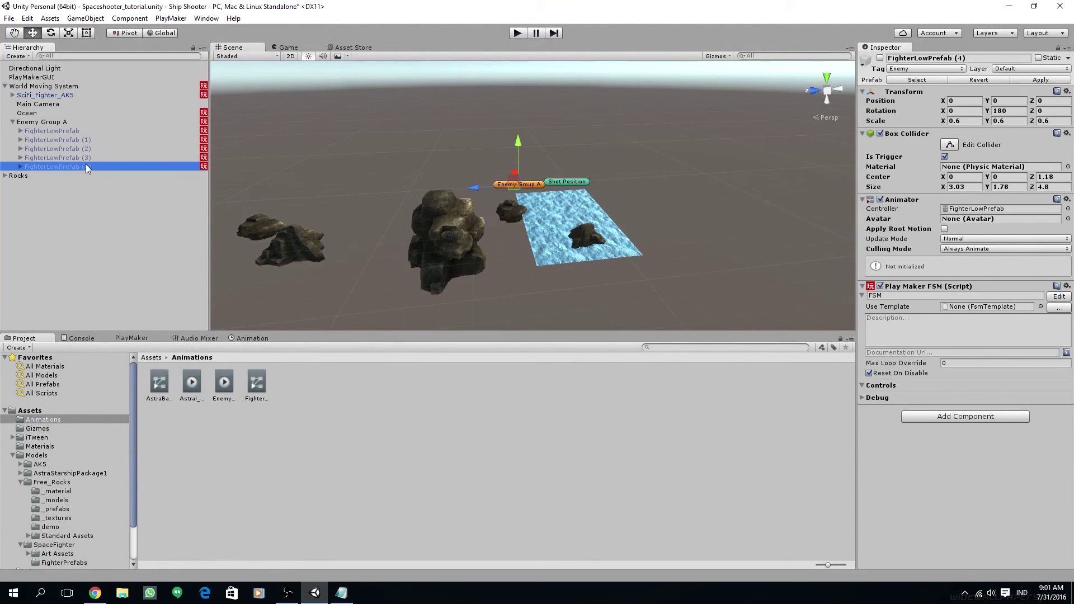
pyautogui.click(518, 33)
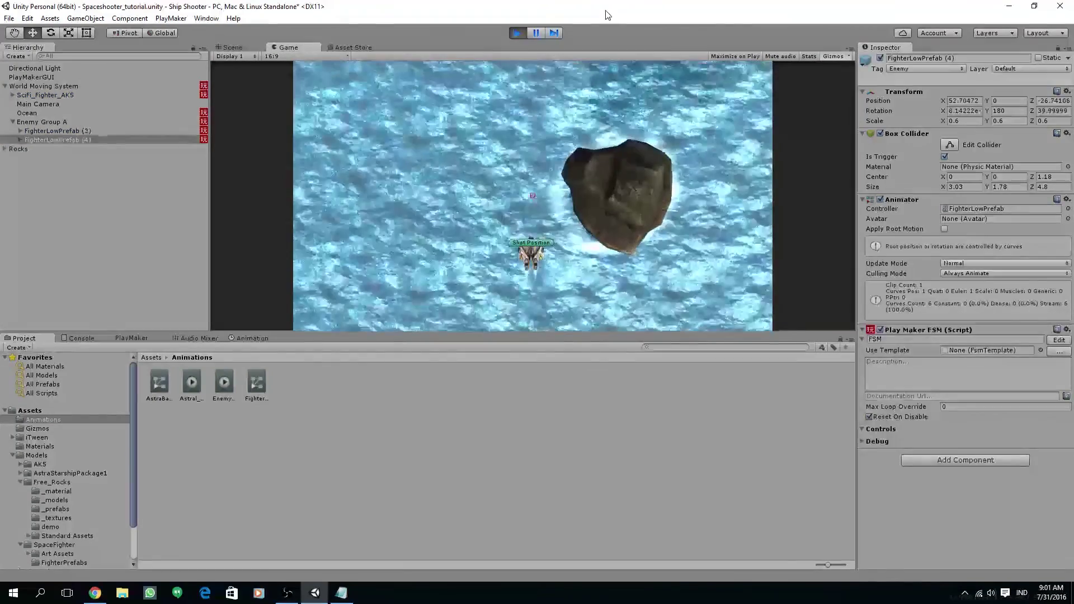
pyautogui.click(518, 33)
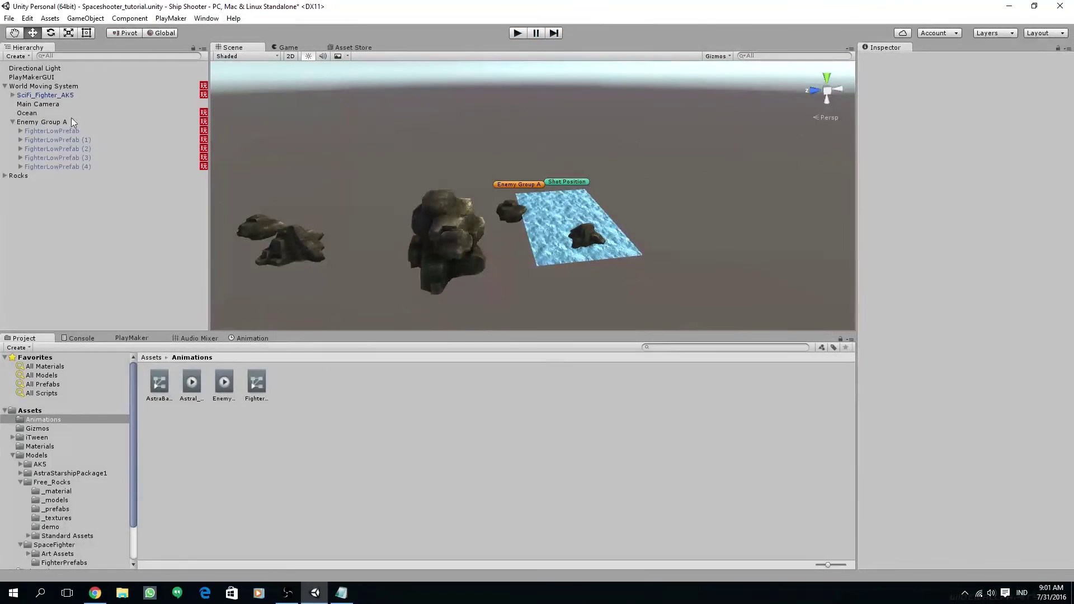
# Set the Wait time in State 2 of the Enemy Group Enabler FSM to 0.35 and run the game to test it
pyautogui.click(43, 122)
pyautogui.click(132, 339)
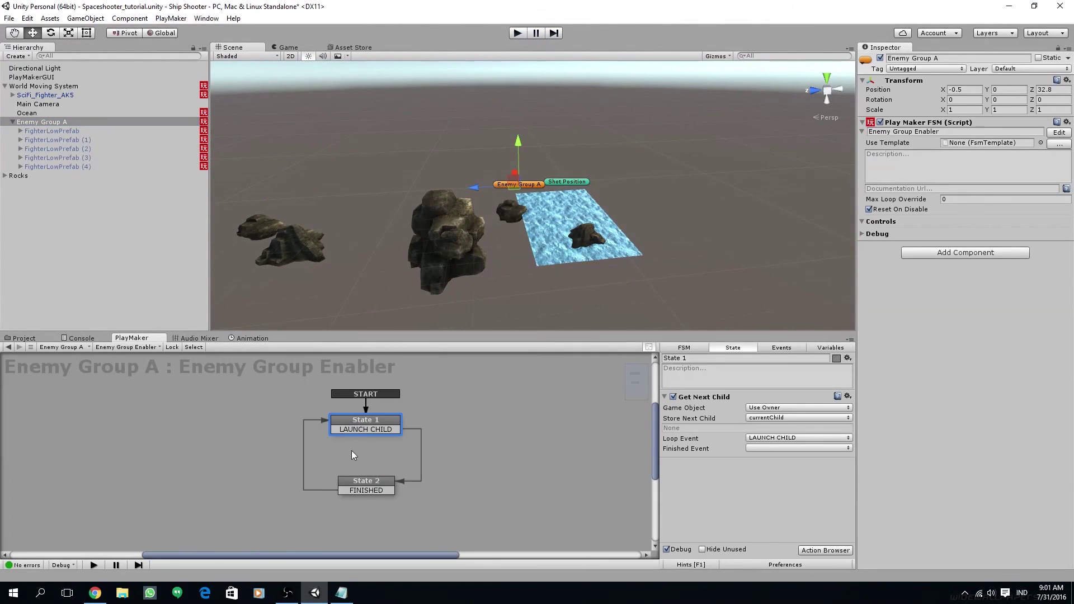
pyautogui.click(375, 486)
pyautogui.click(768, 421)
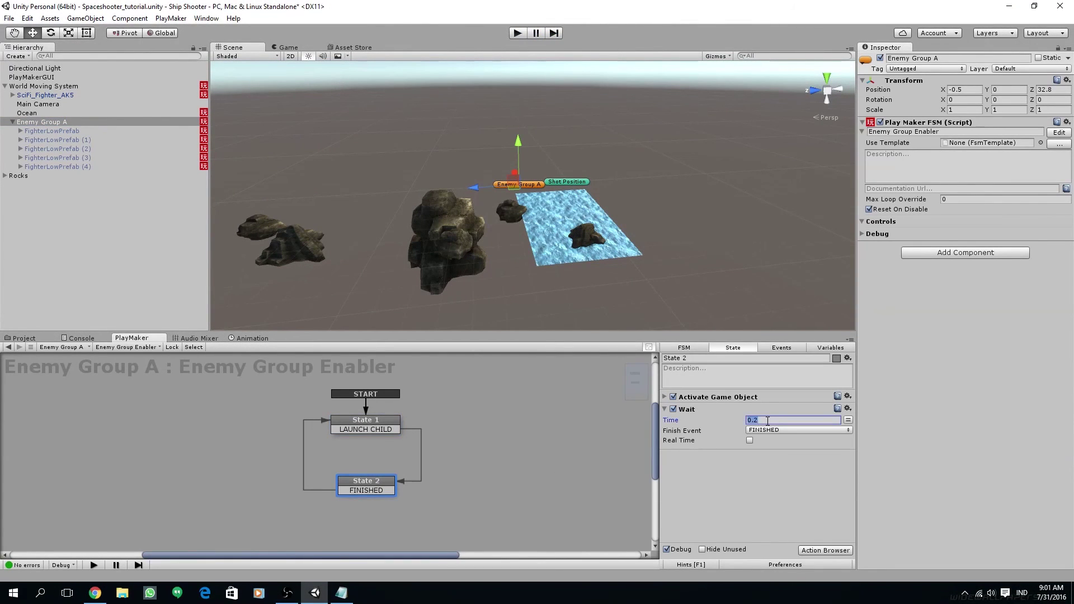
pyautogui.write('.35')
pyautogui.press('Return')
pyautogui.click(517, 32)
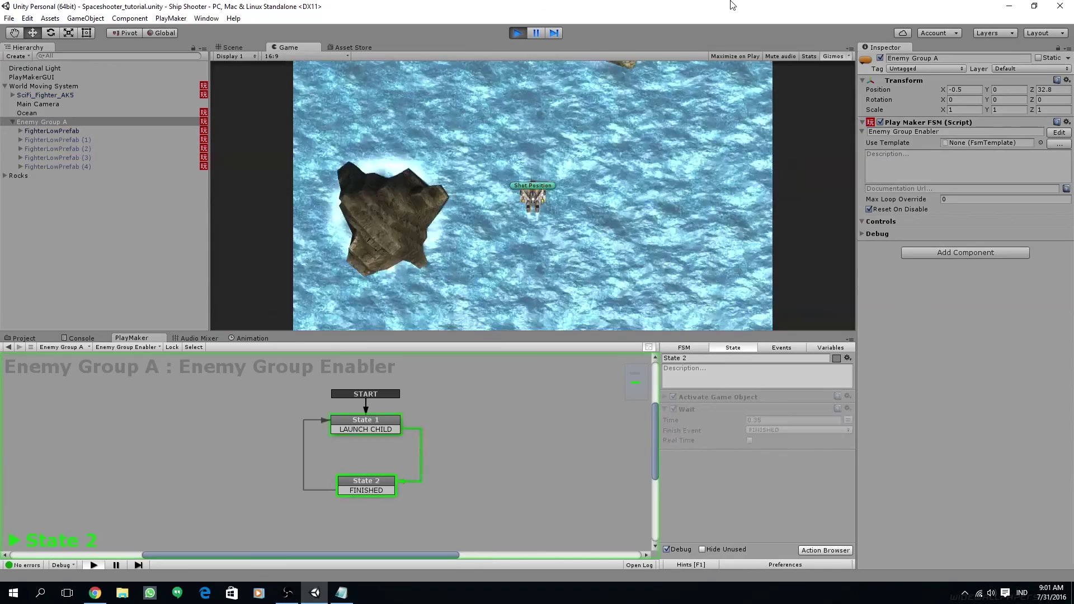